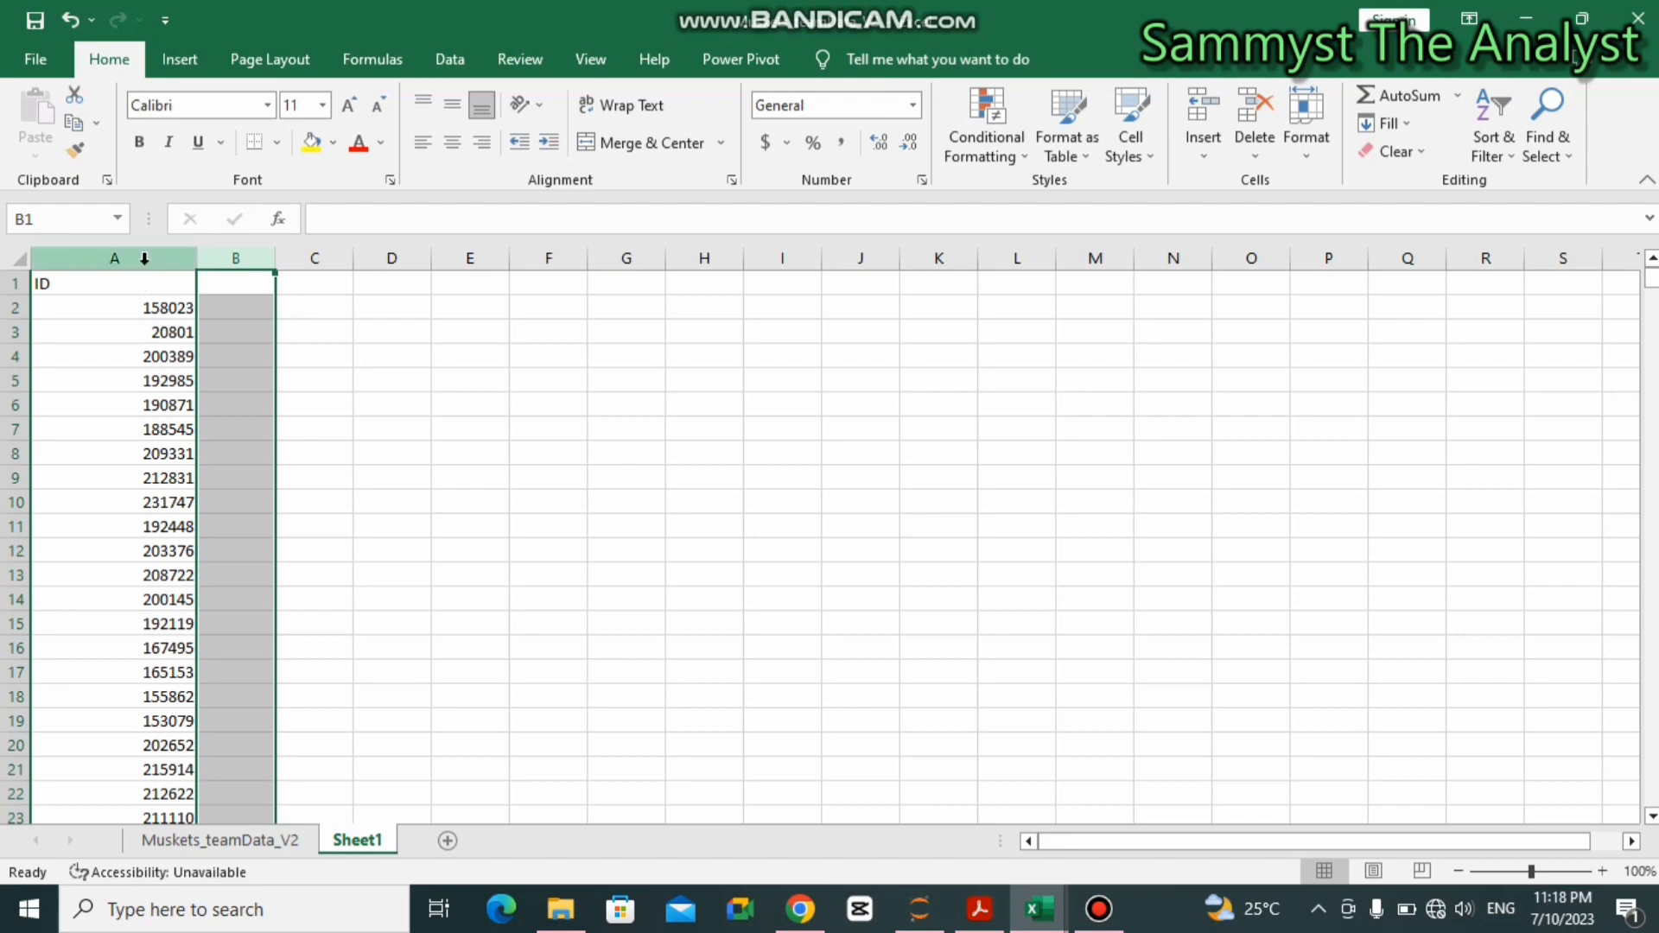
- Examine the ID column in Sheet1 and the ID, Name and Age columns in the Muskets_teamData_V2 sheet
left_click(144, 258)
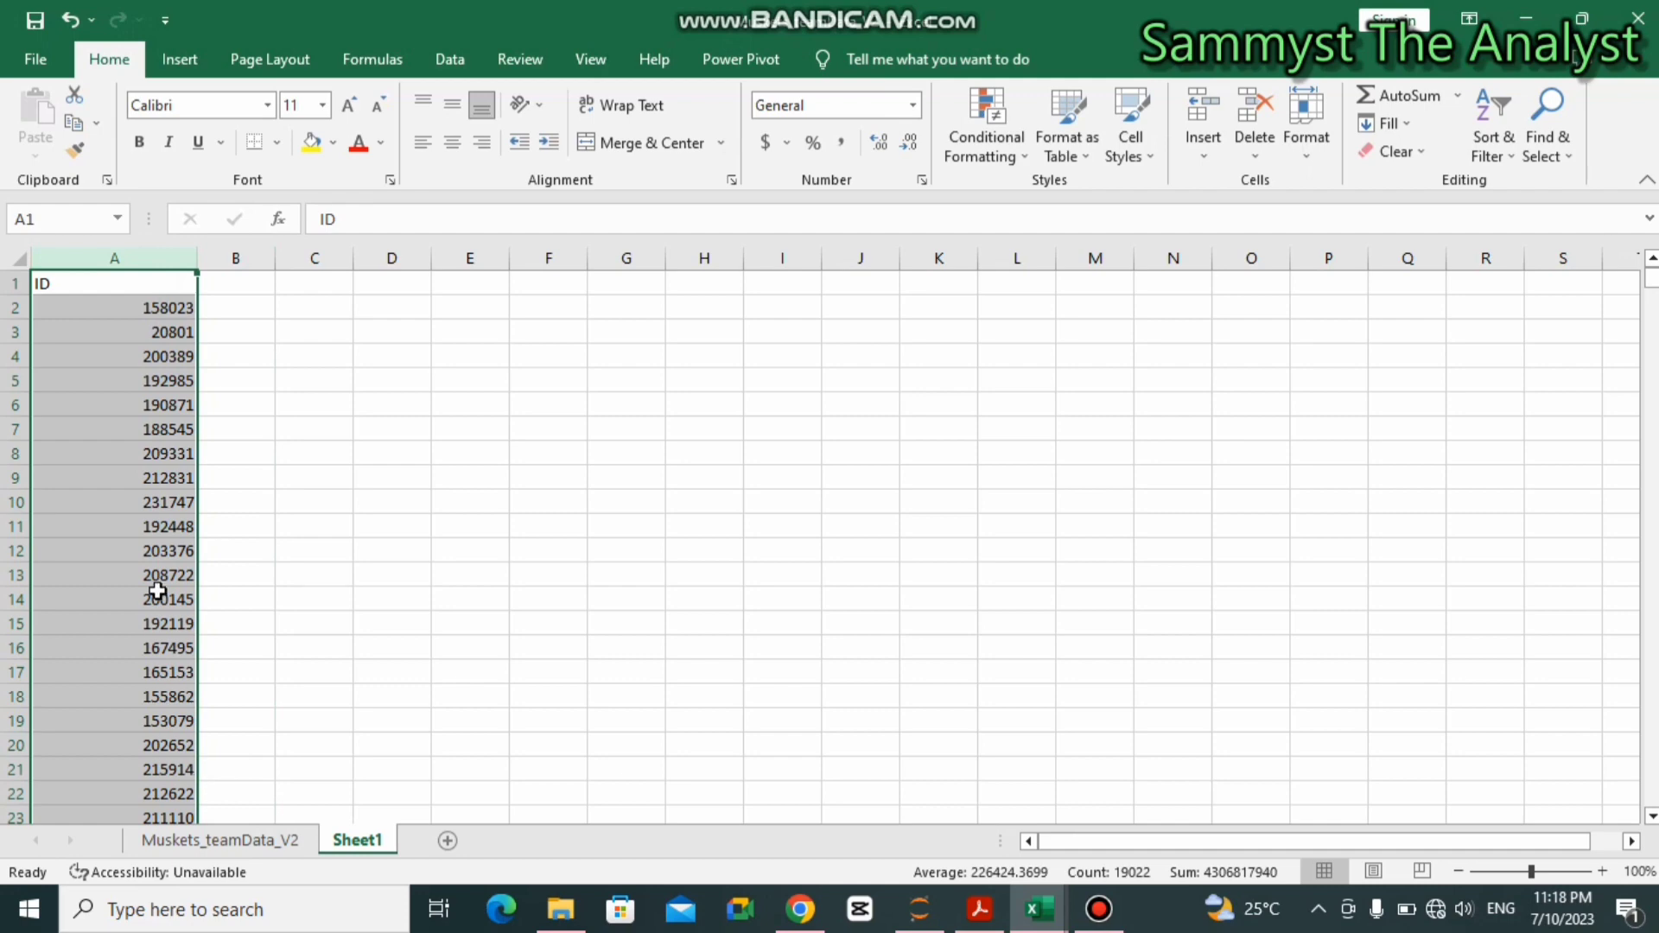
left_click(218, 840)
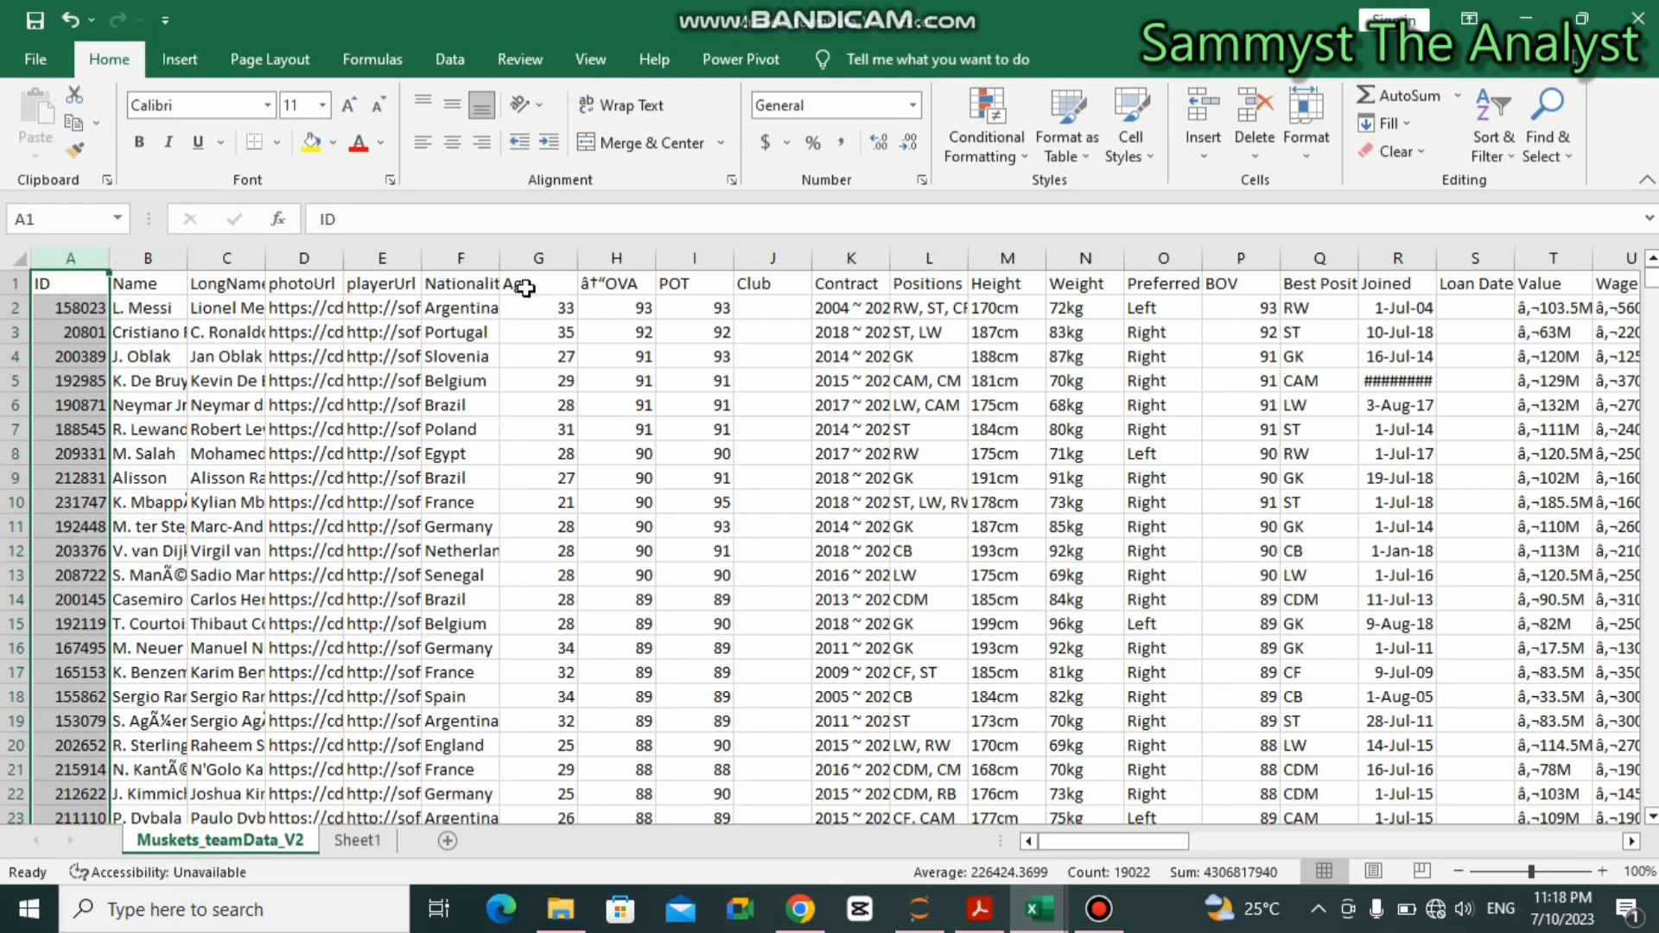
left_click(553, 284)
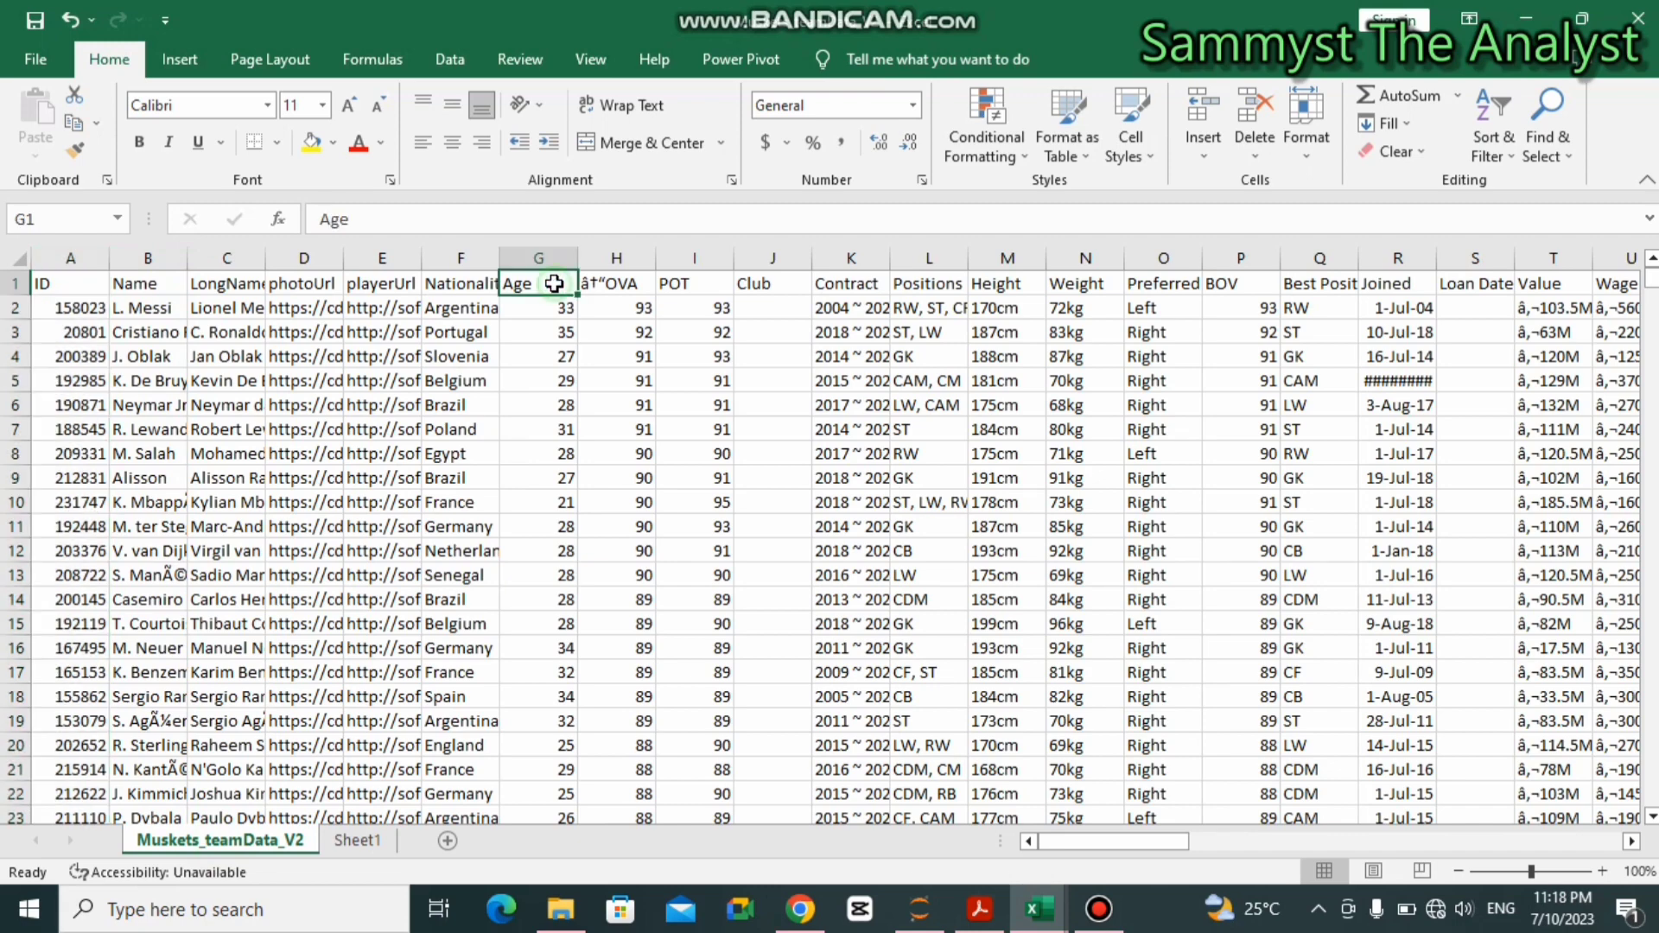
left_click(151, 288)
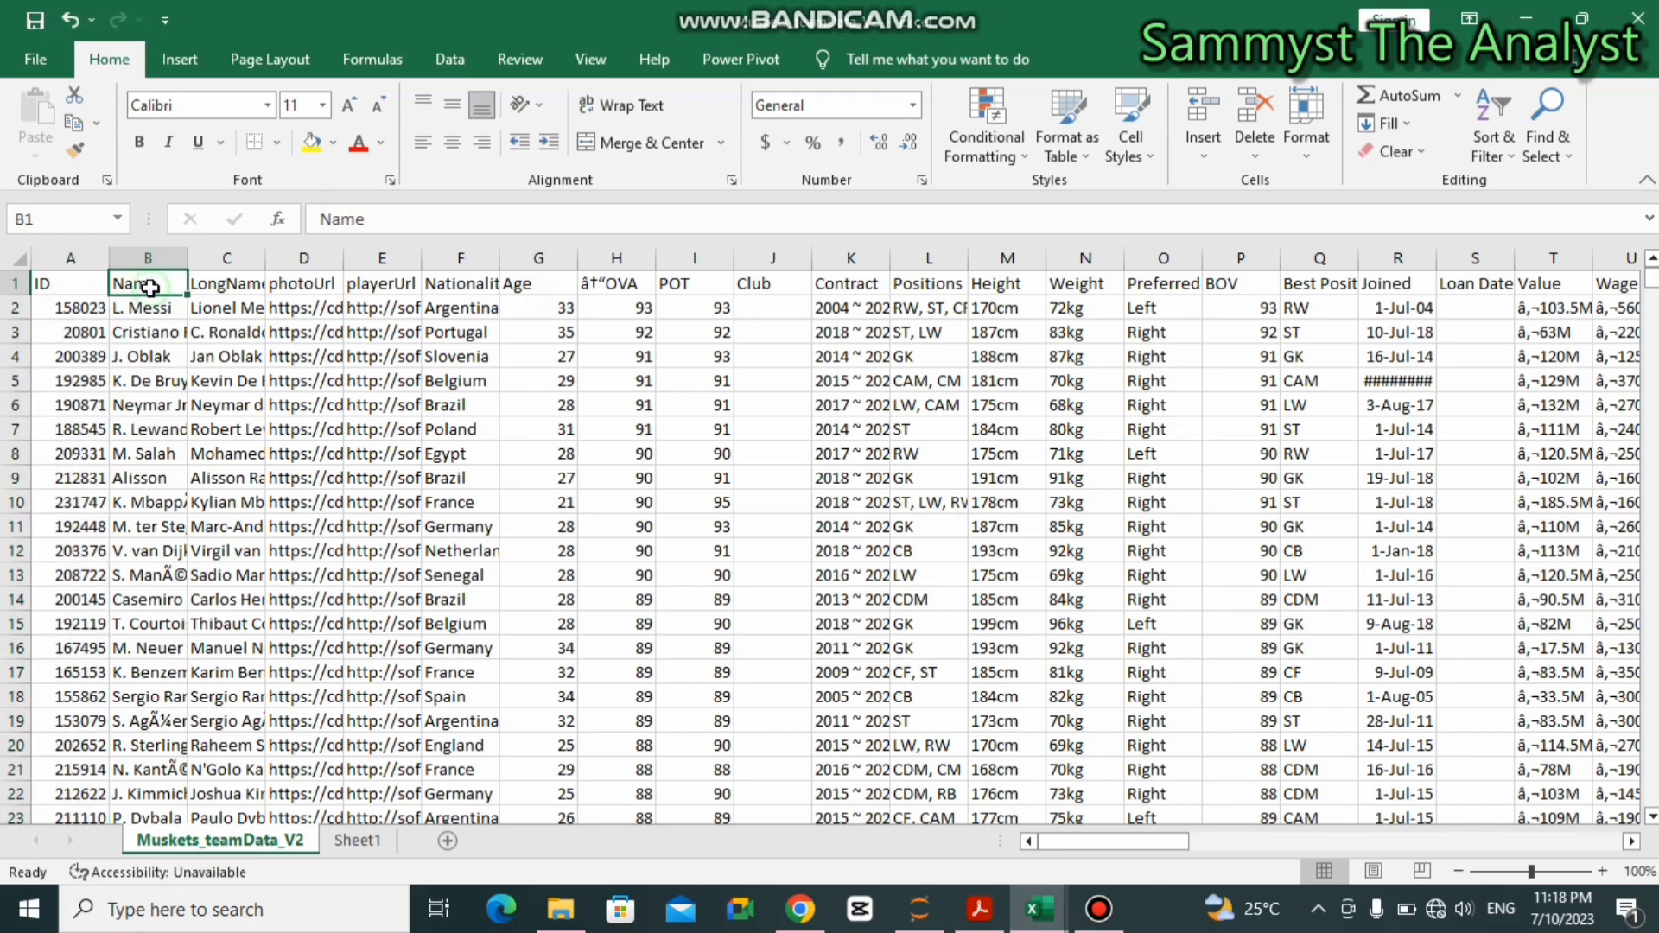
left_click(72, 257)
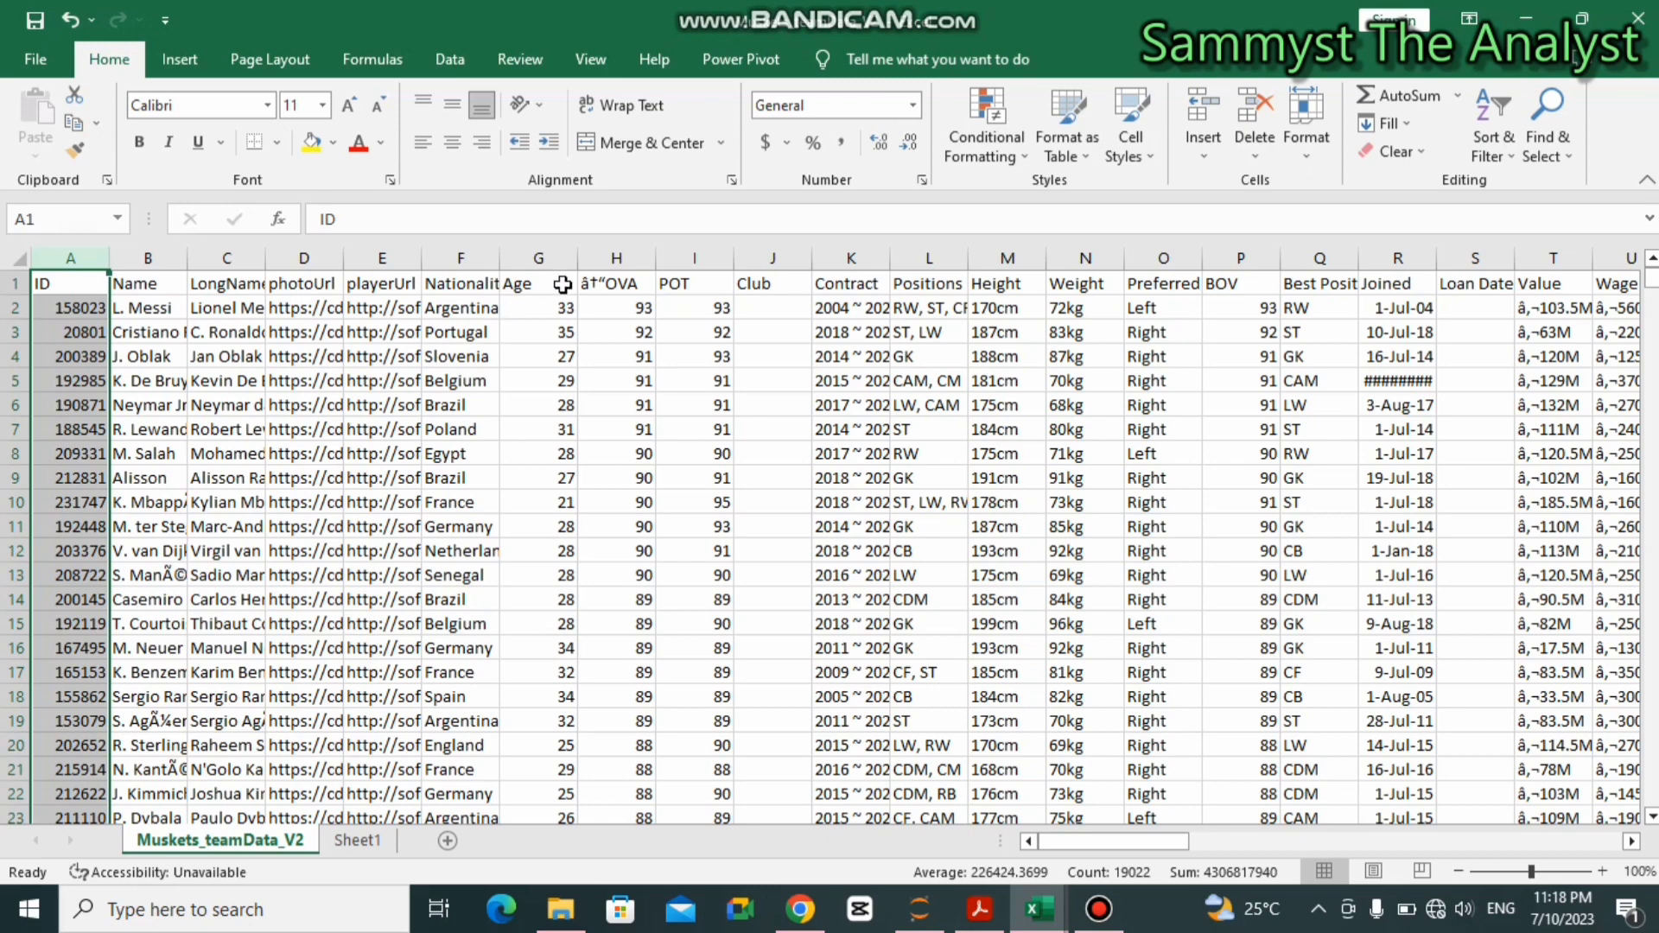
left_click(551, 257)
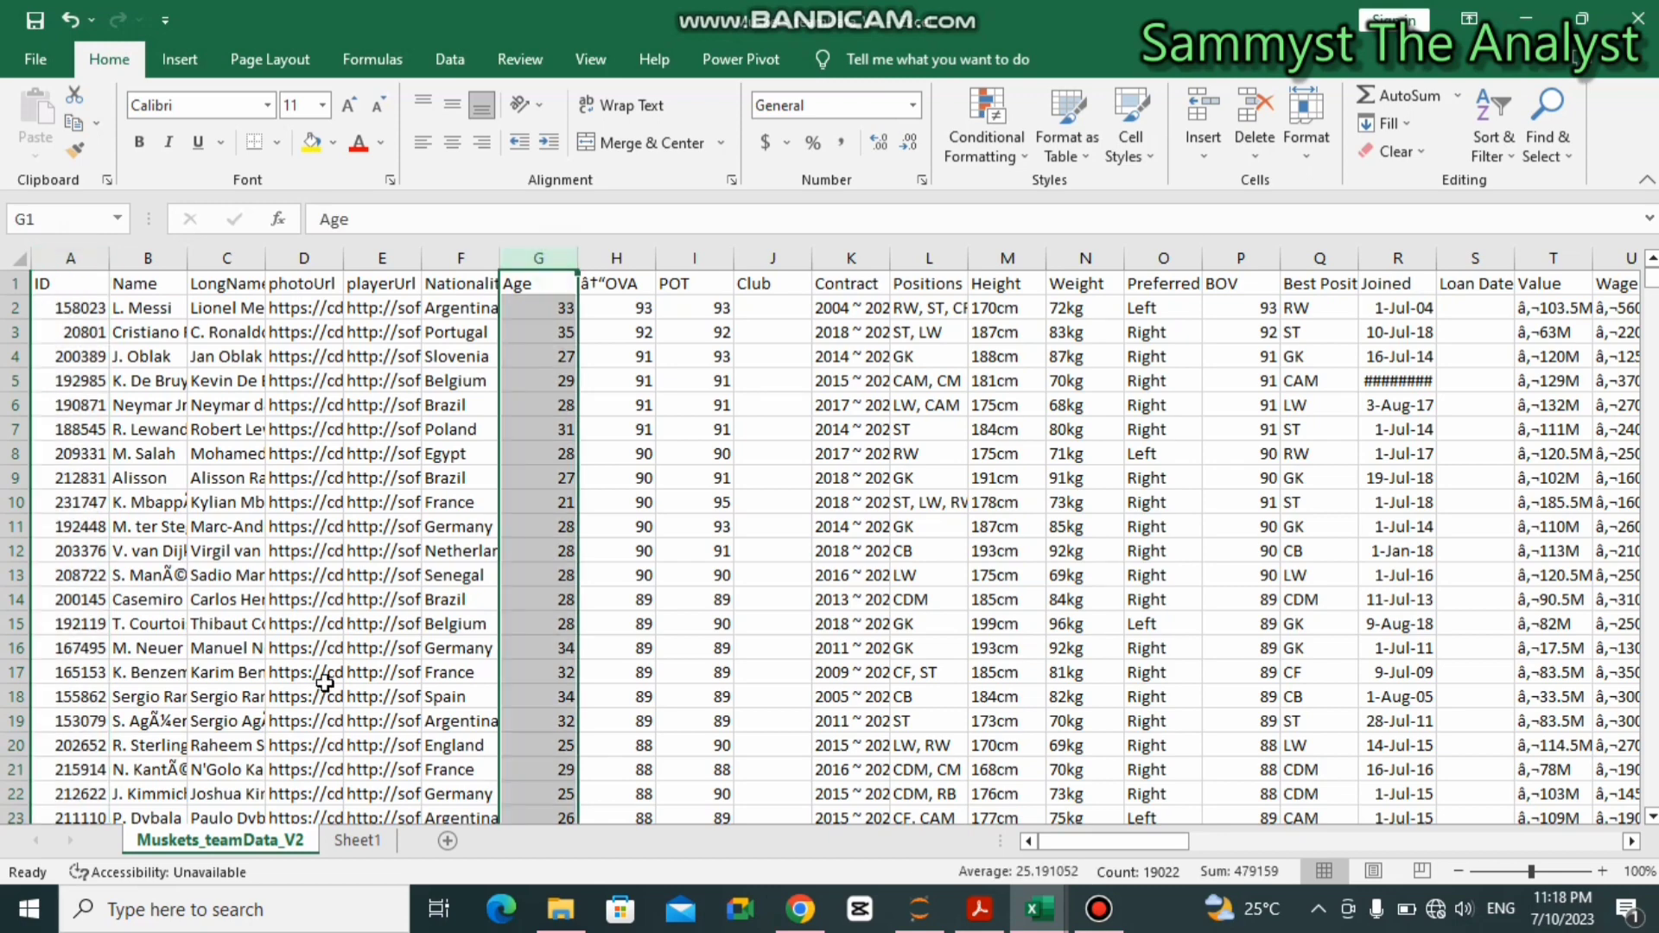
left_click(360, 842)
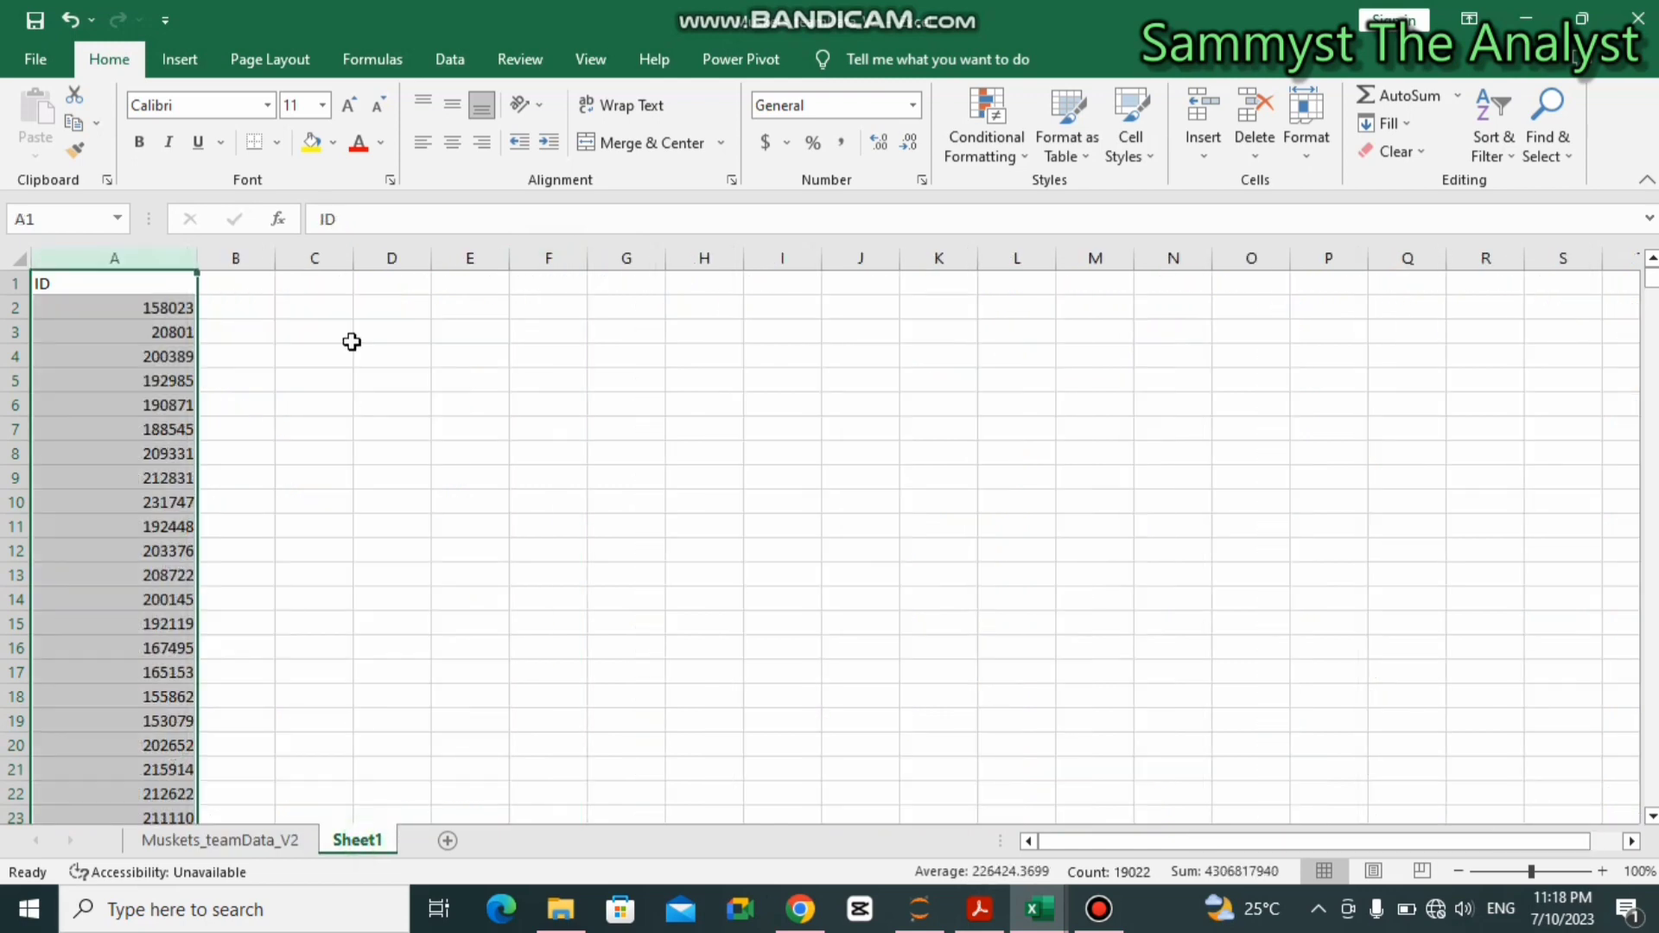
- Start a VLOOKUP formula in cell B2 of Sheet1 with A2 as the lookup value
left_click(252, 309)
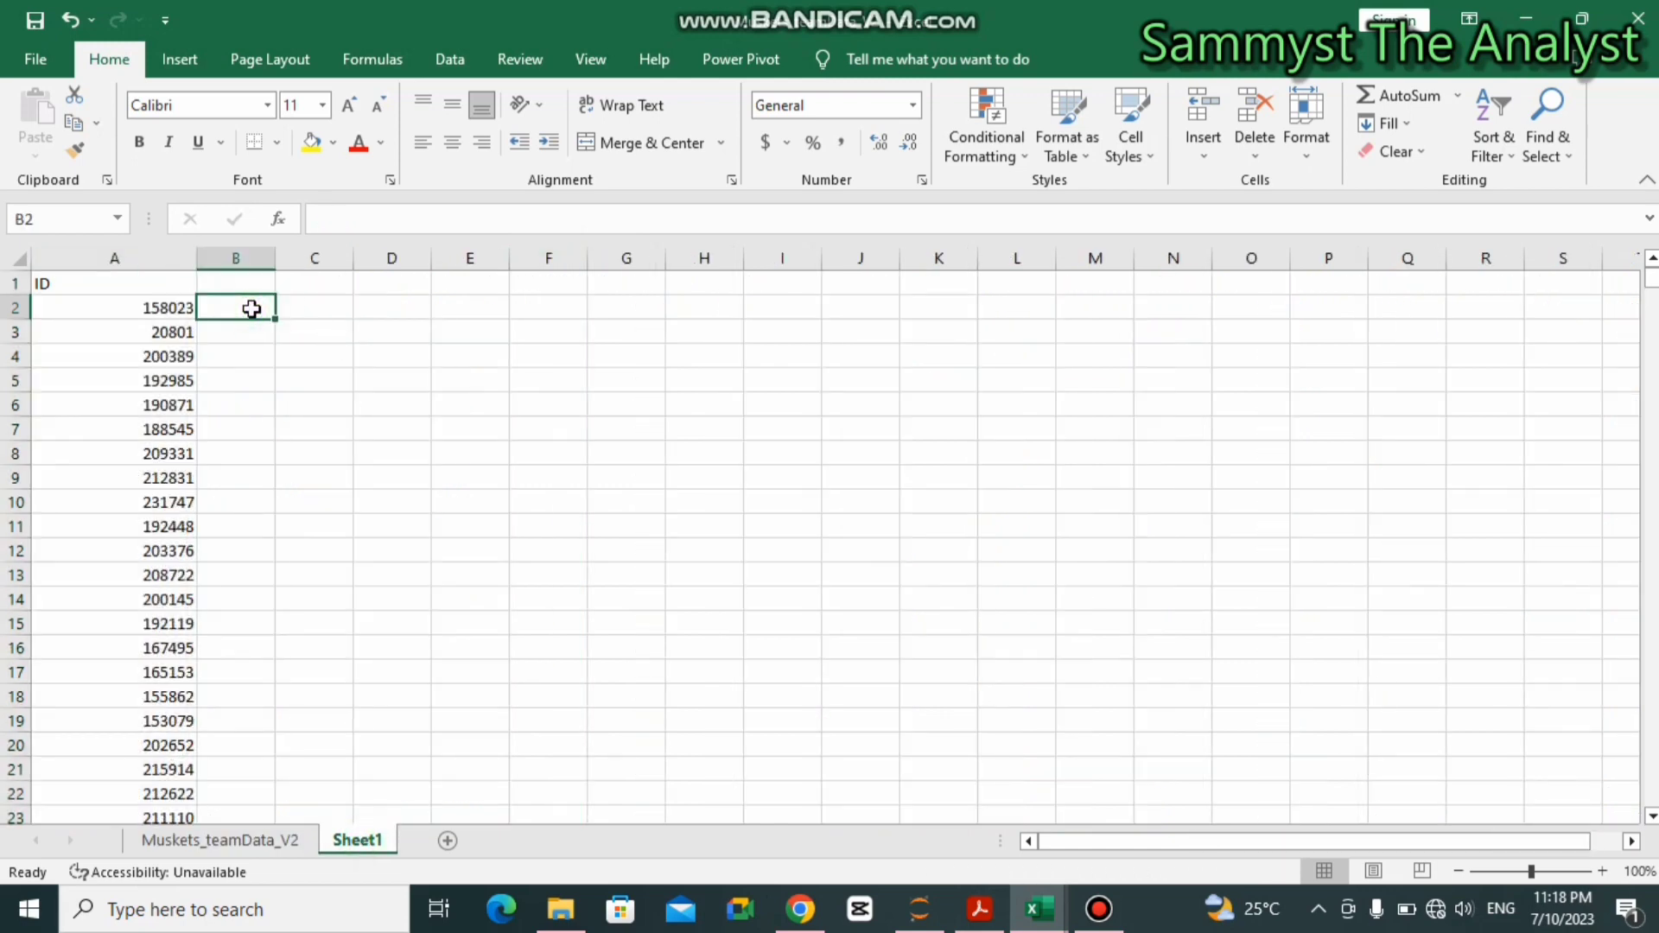
double_click(252, 308)
type("=")
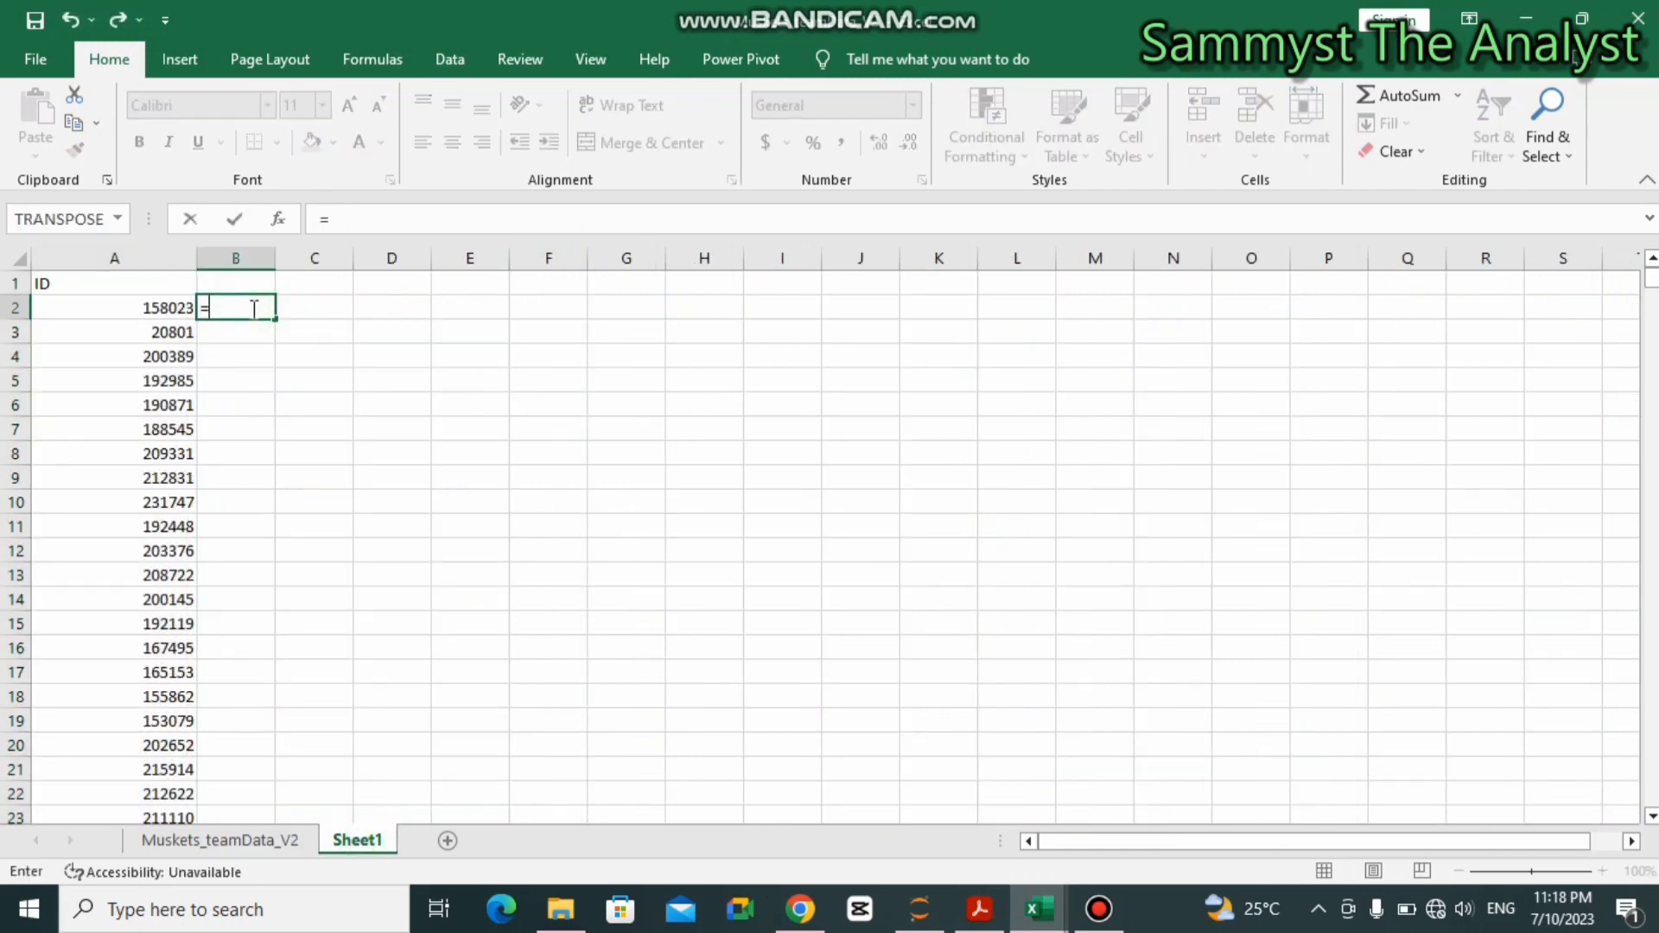
type("V")
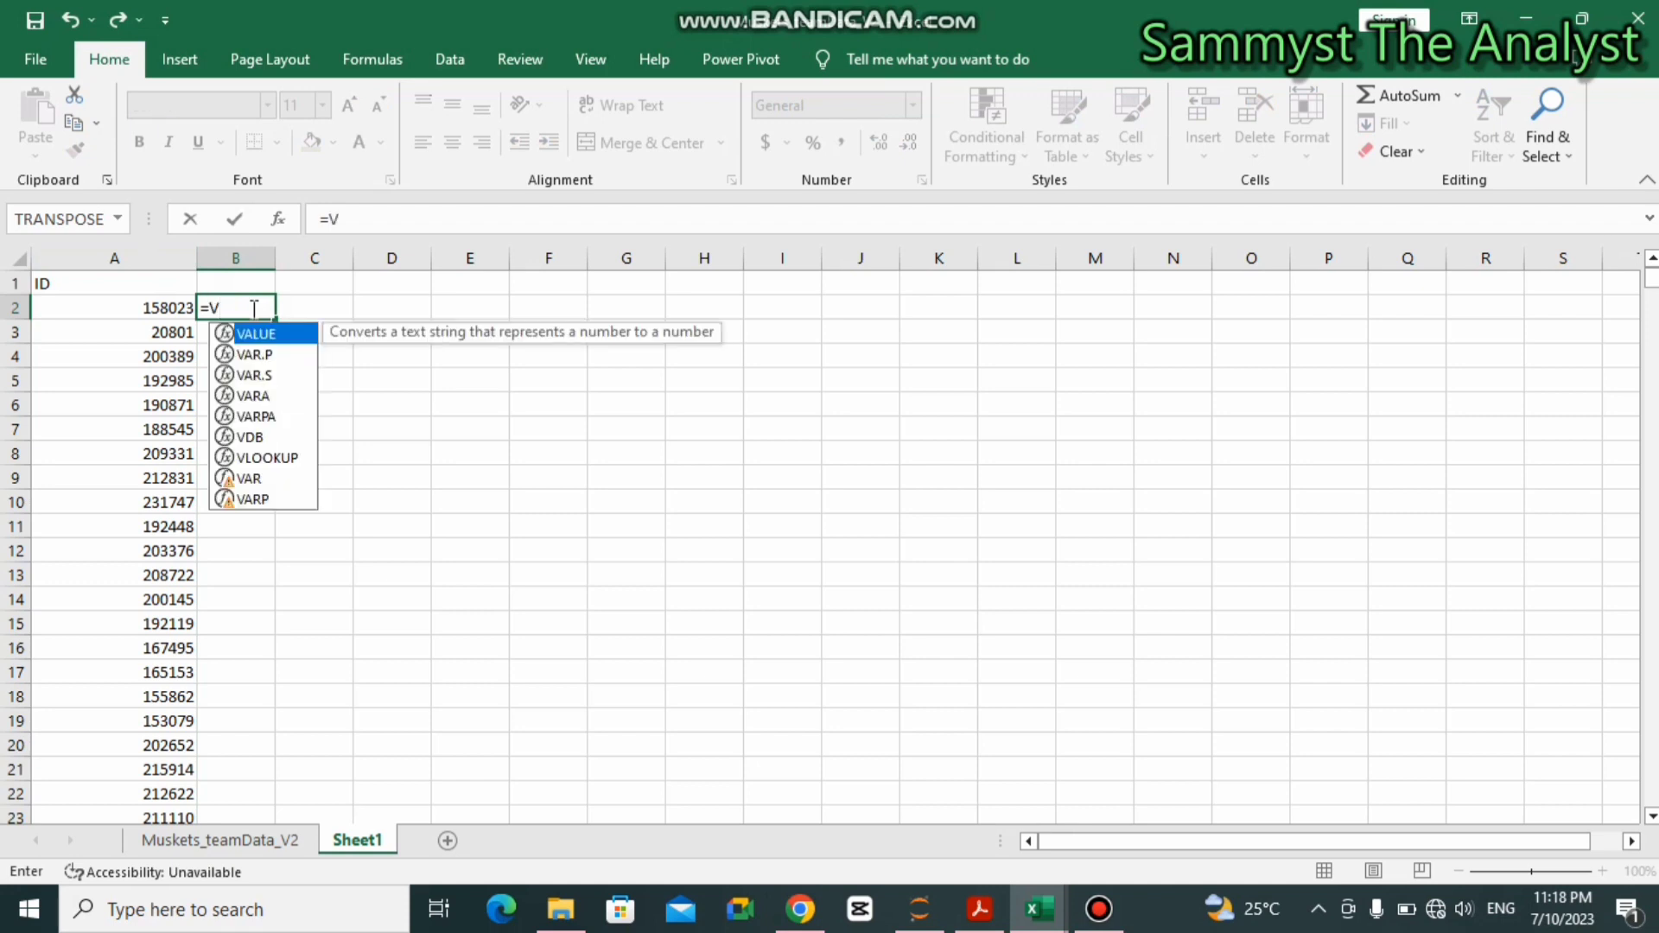
type("Ioo")
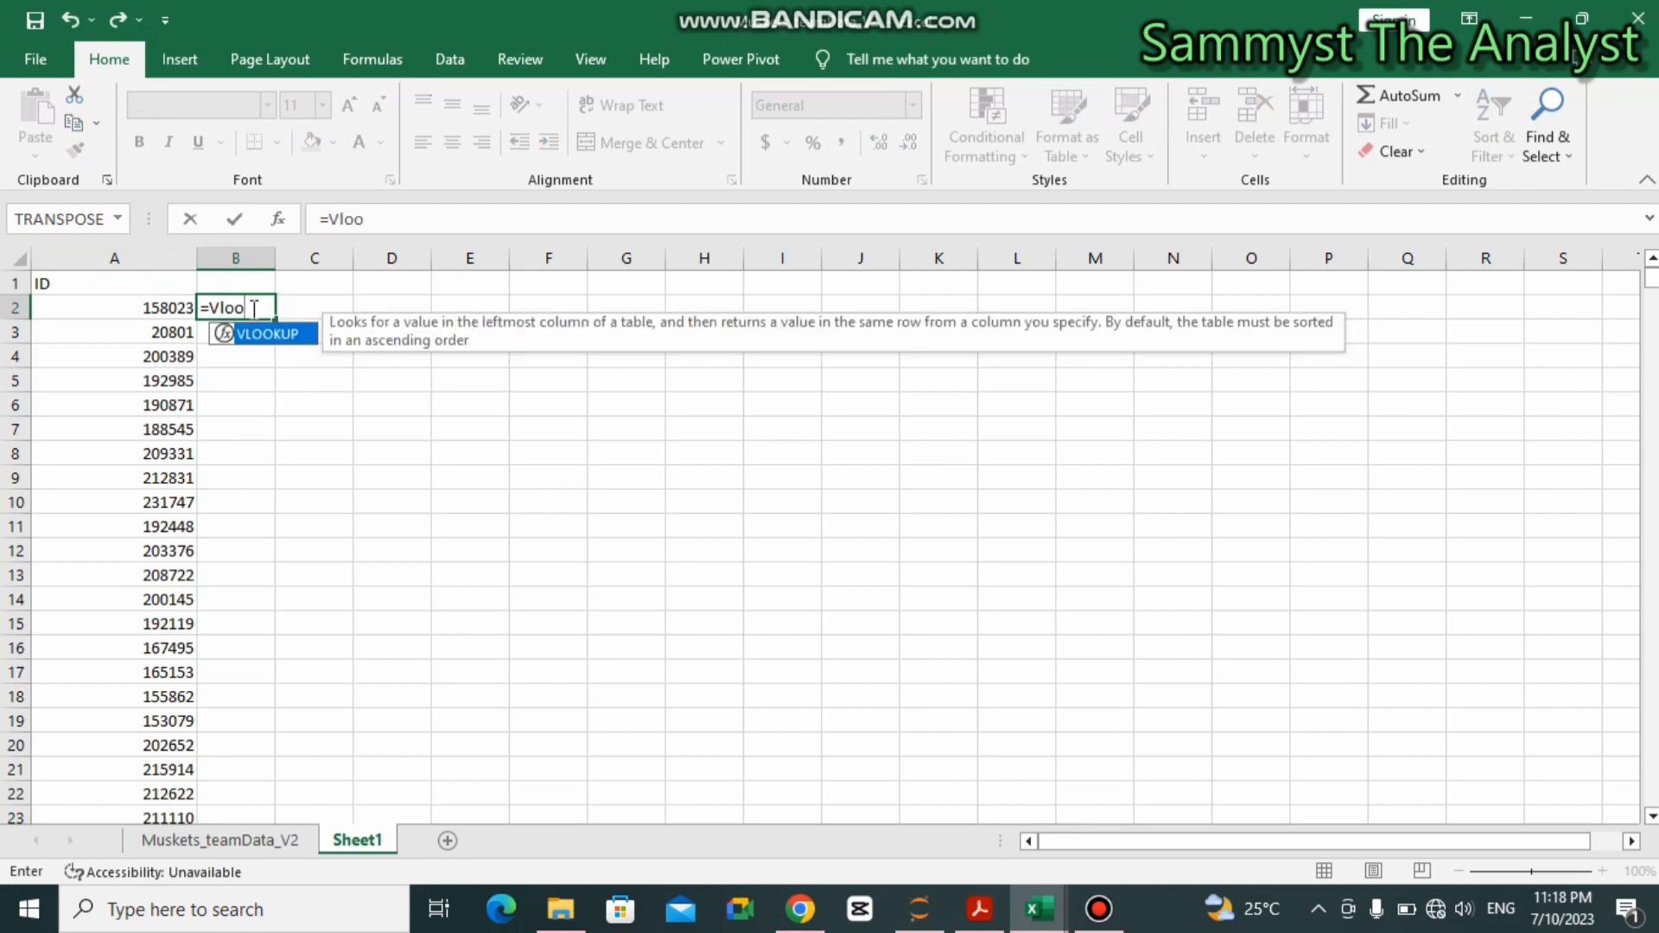
key("Tab")
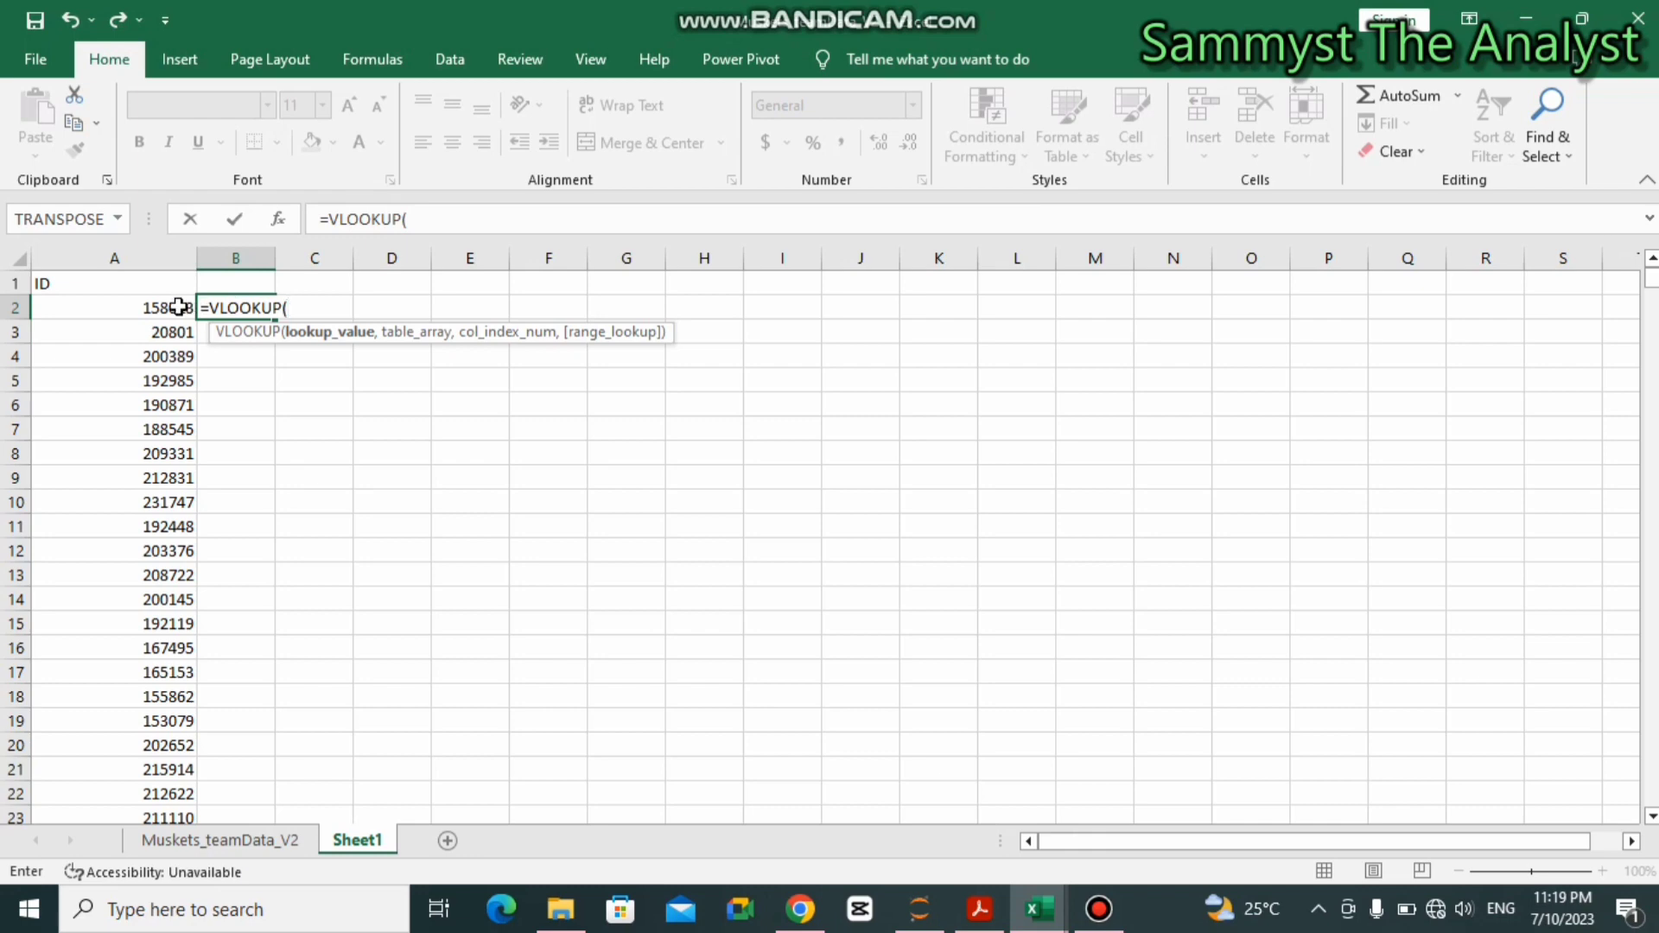
left_click(171, 309)
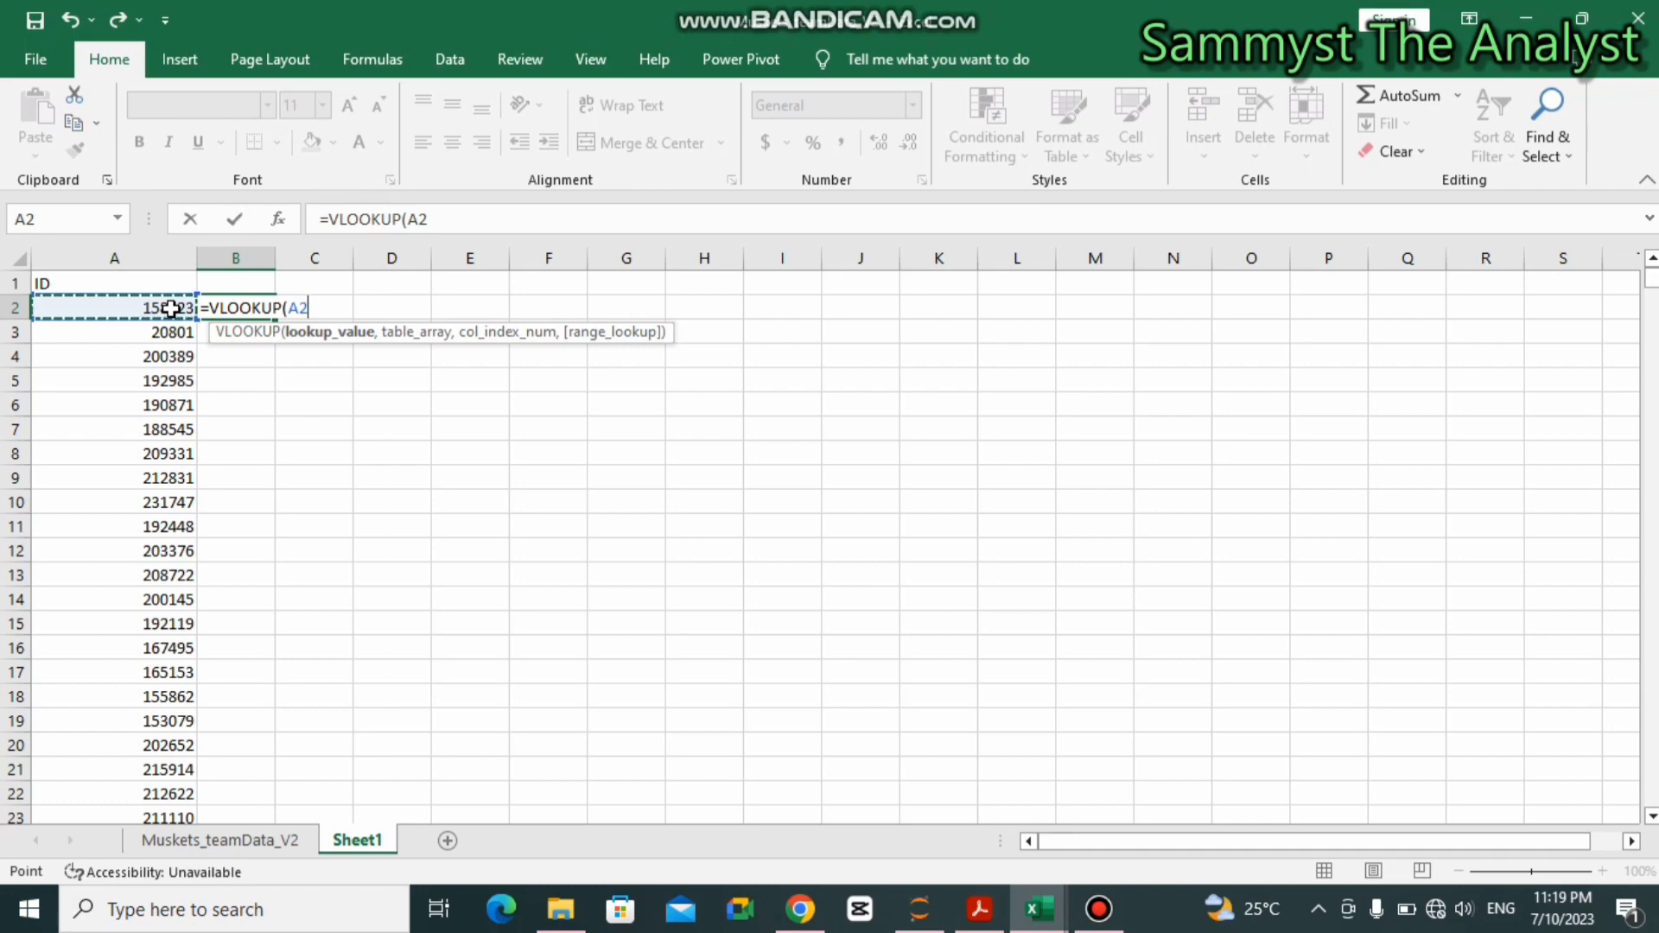
type(",")
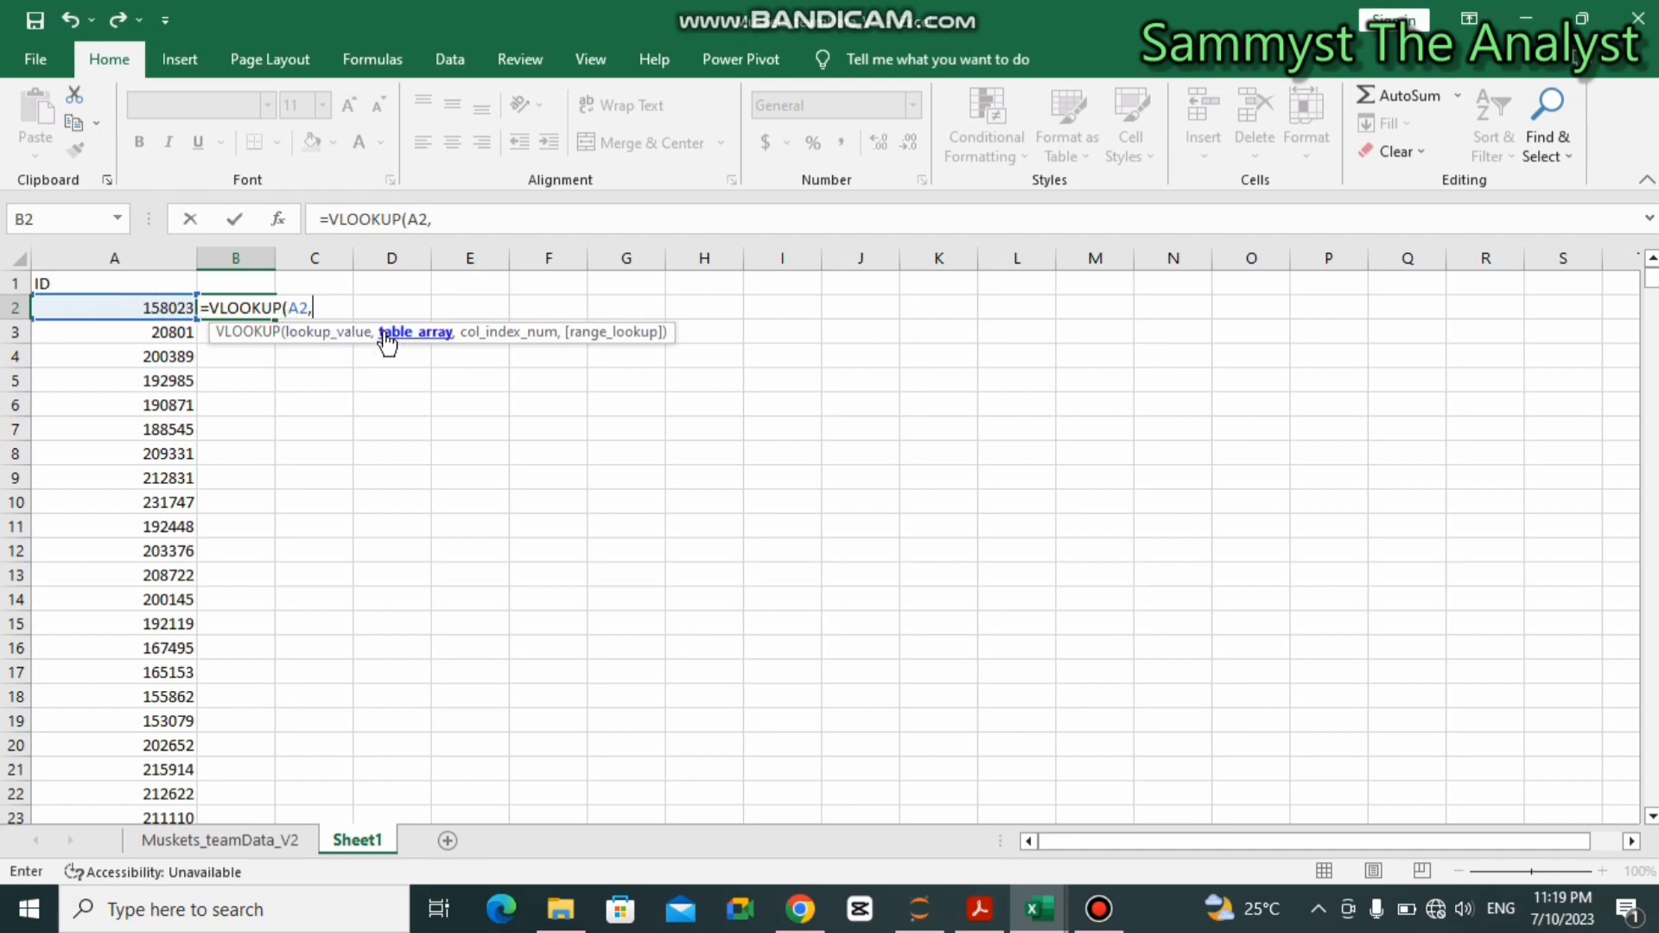
- Set the VLOOKUP table array to columns A:G of the Muskets_teamData_V2 sheet
left_click(221, 841)
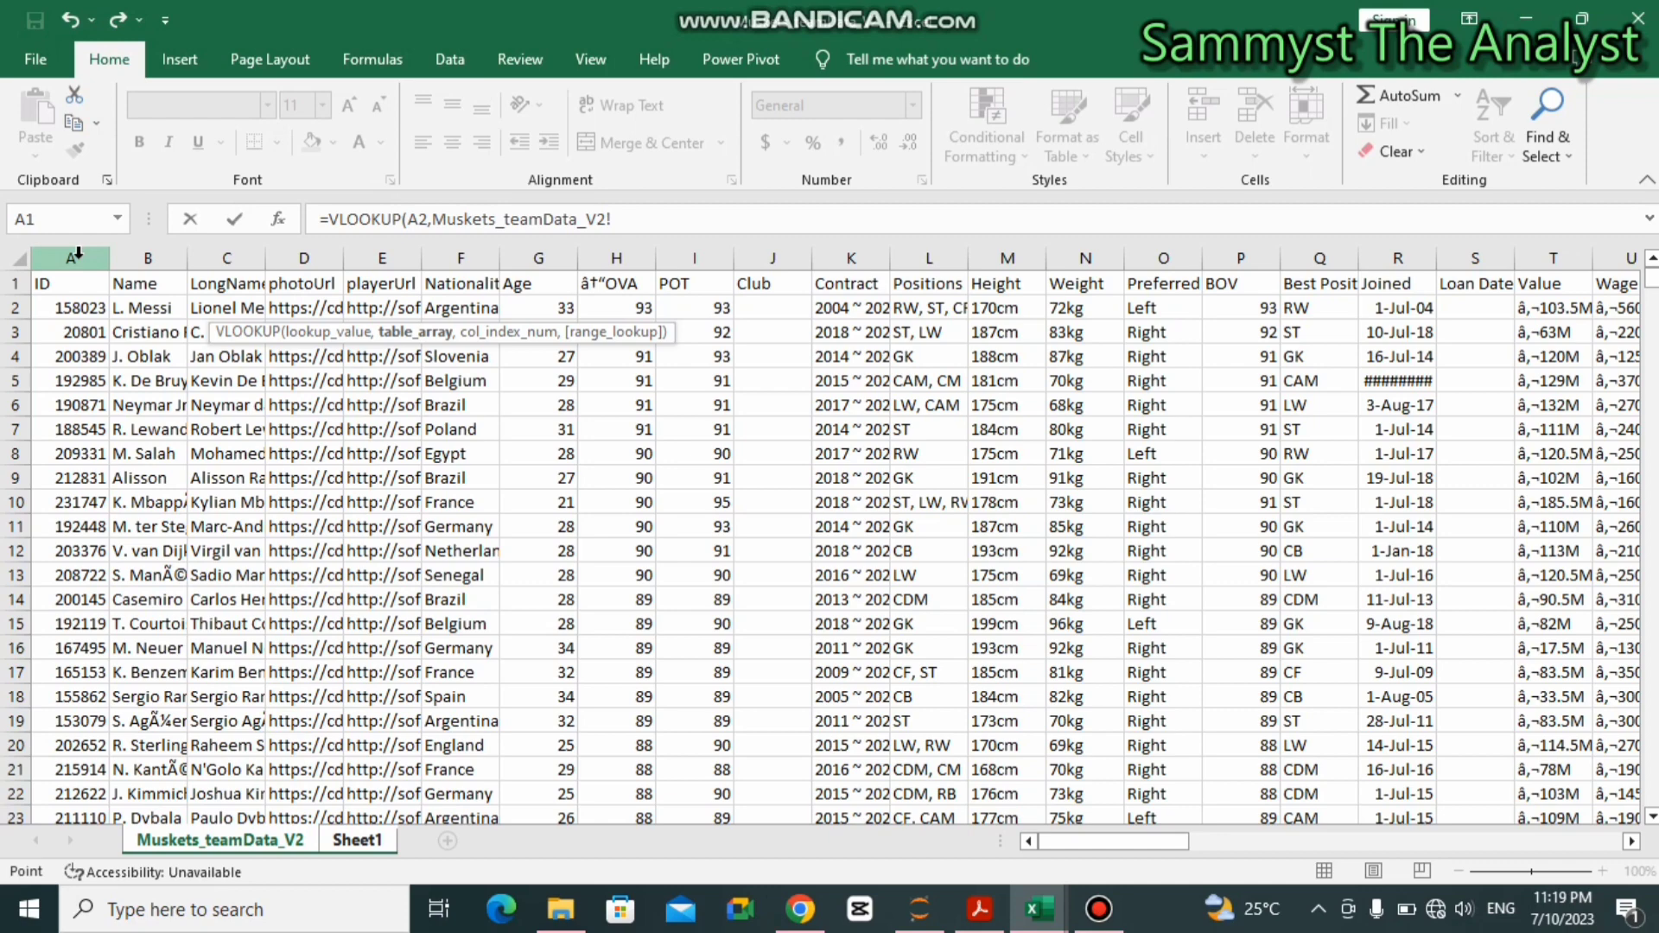
left_click_drag(78, 253, 555, 258)
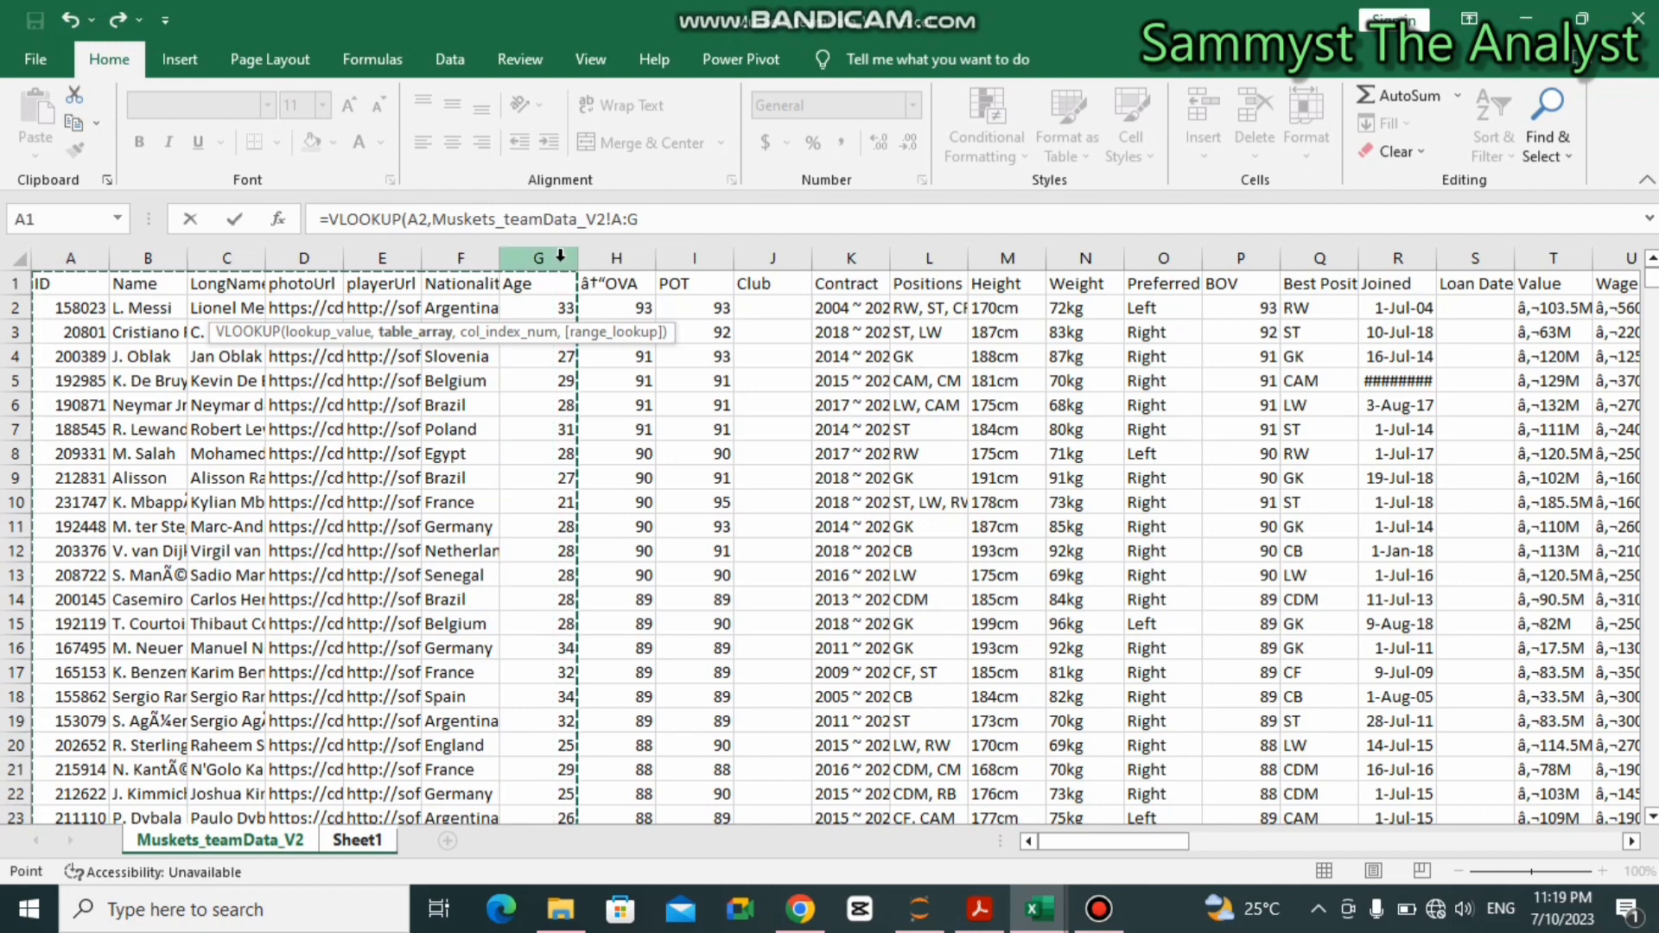
left_click(659, 220)
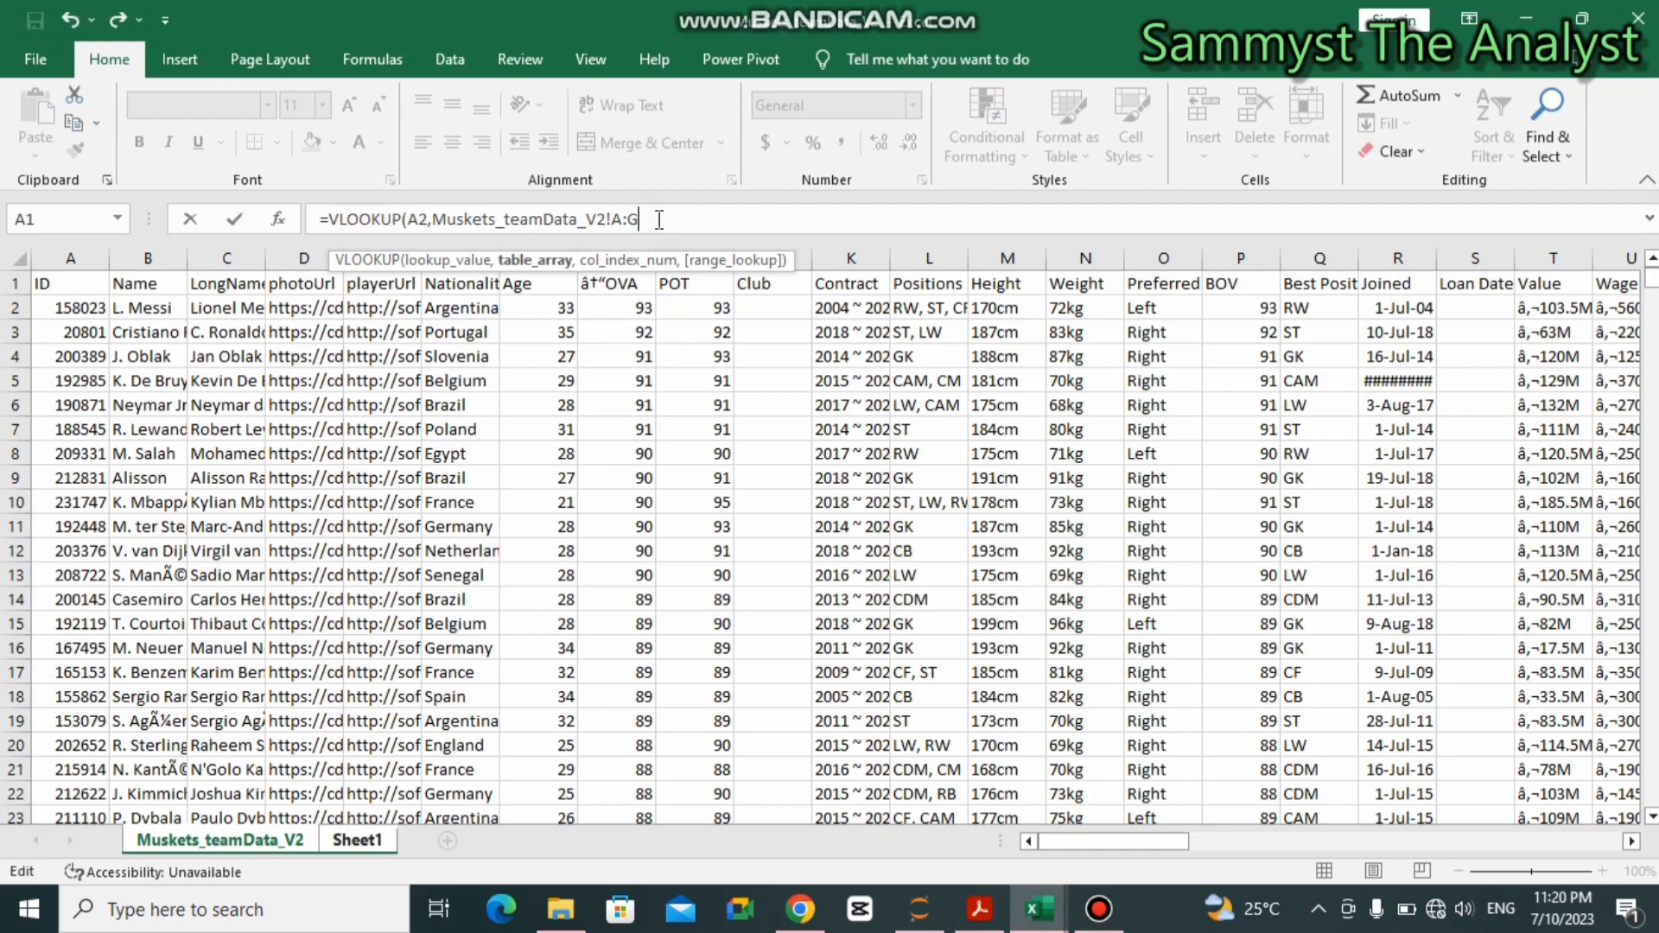
type(",")
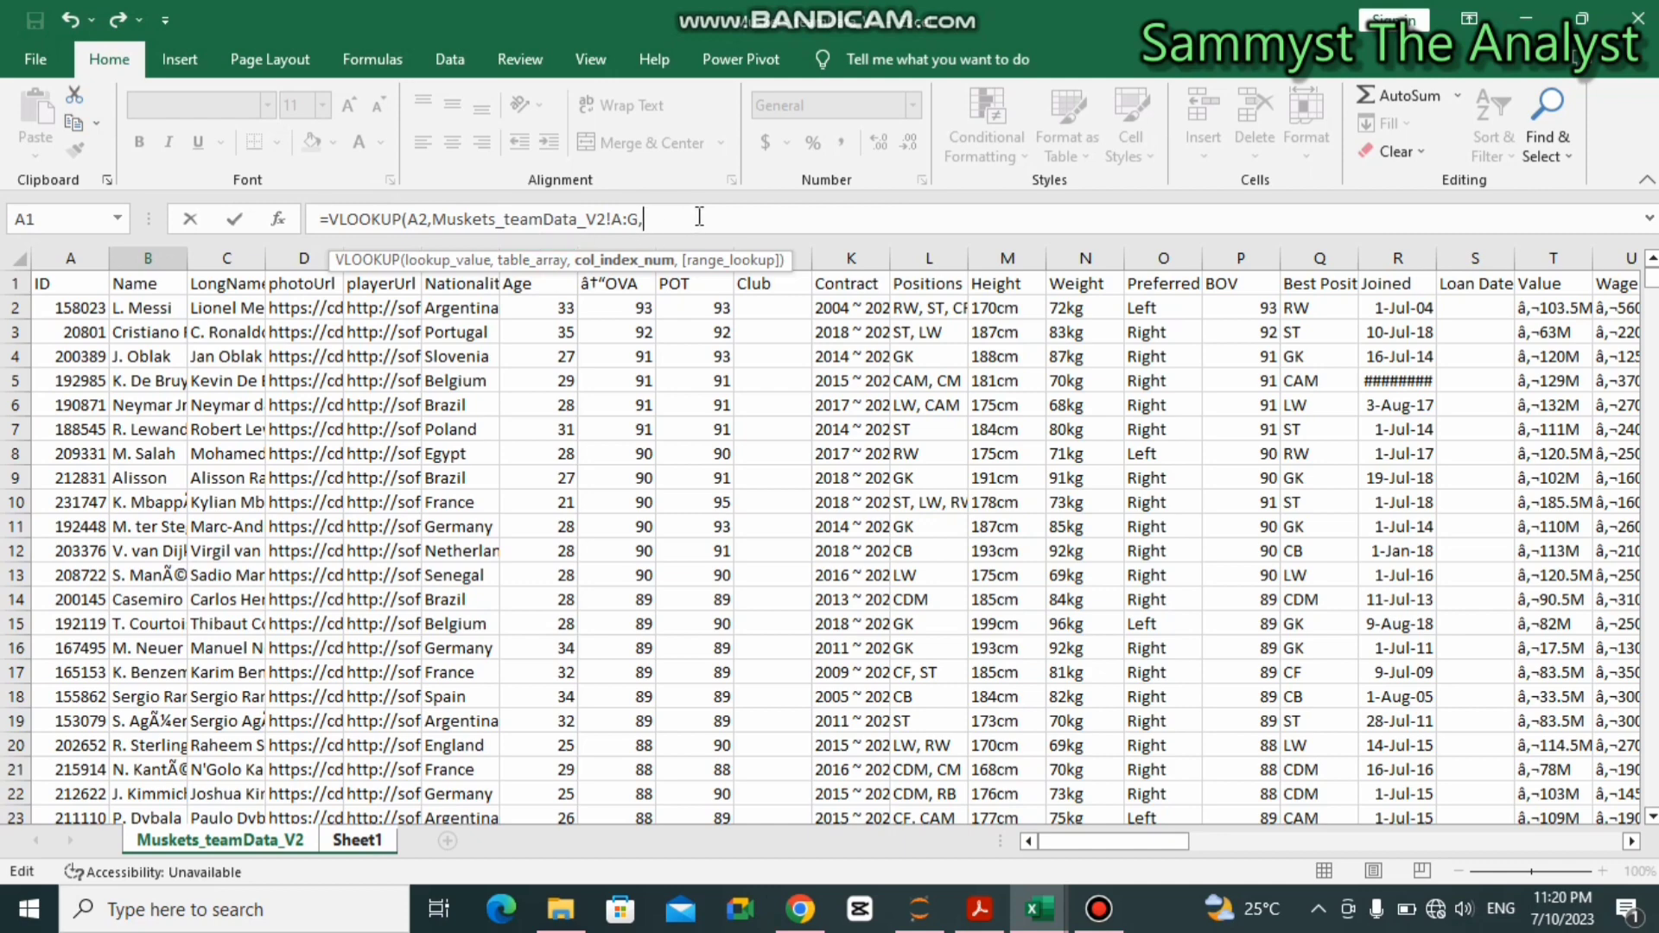
- Complete the VLOOKUP formula with column index 7 and FALSE for an exact match
type("7,")
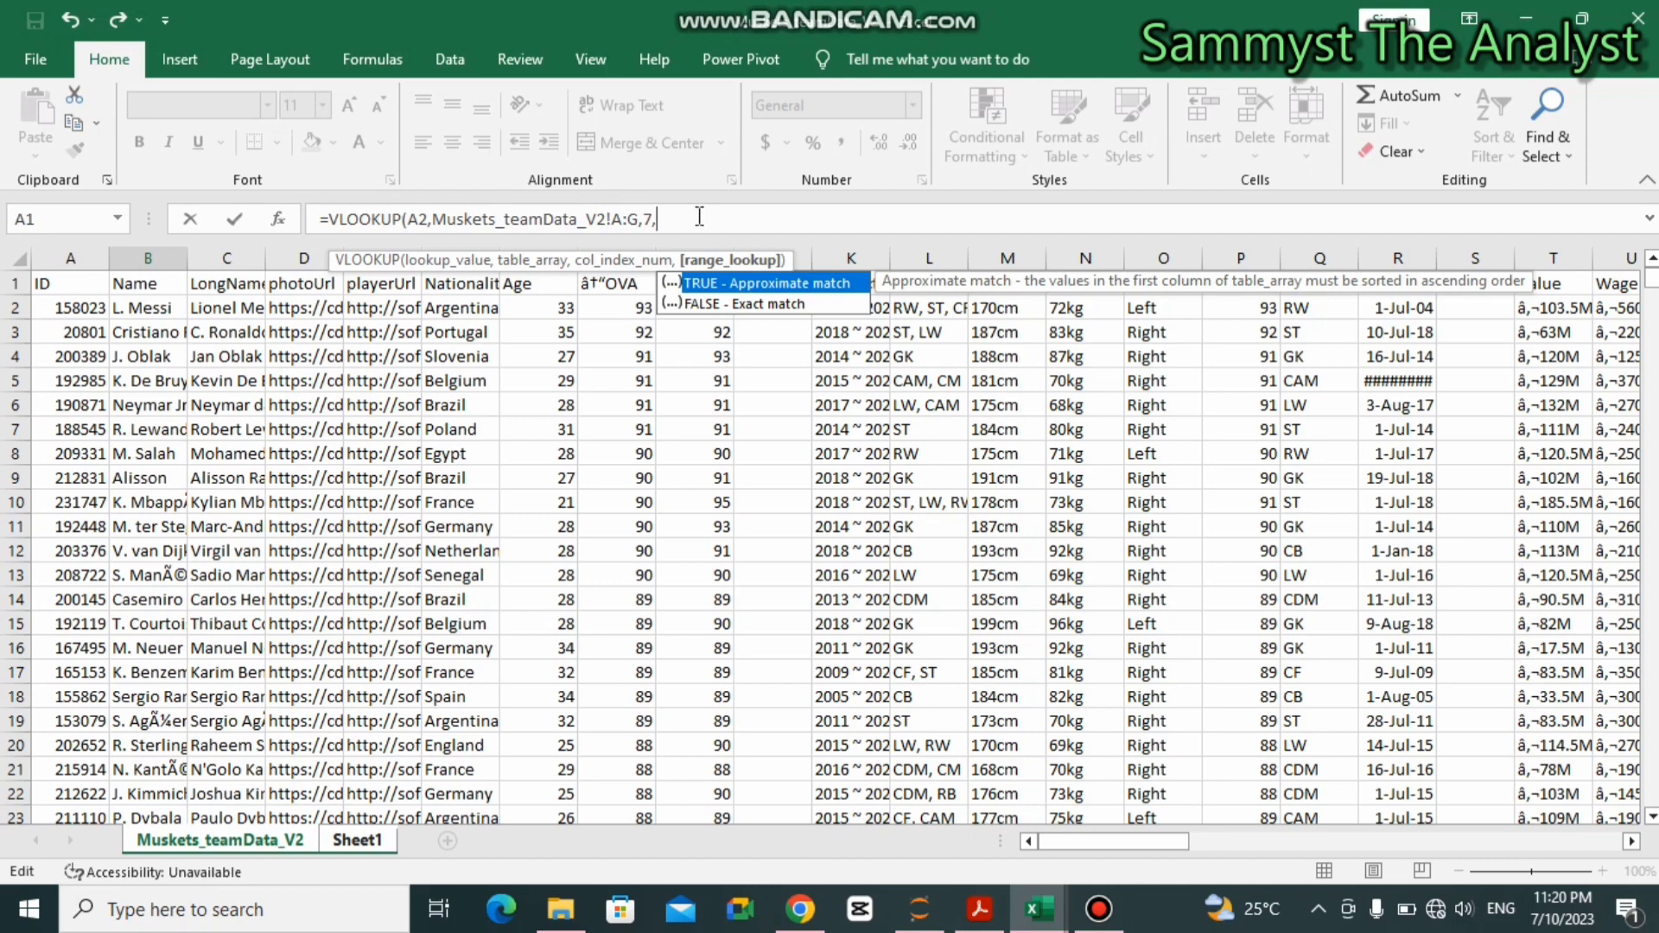
type("Fa")
key("Down")
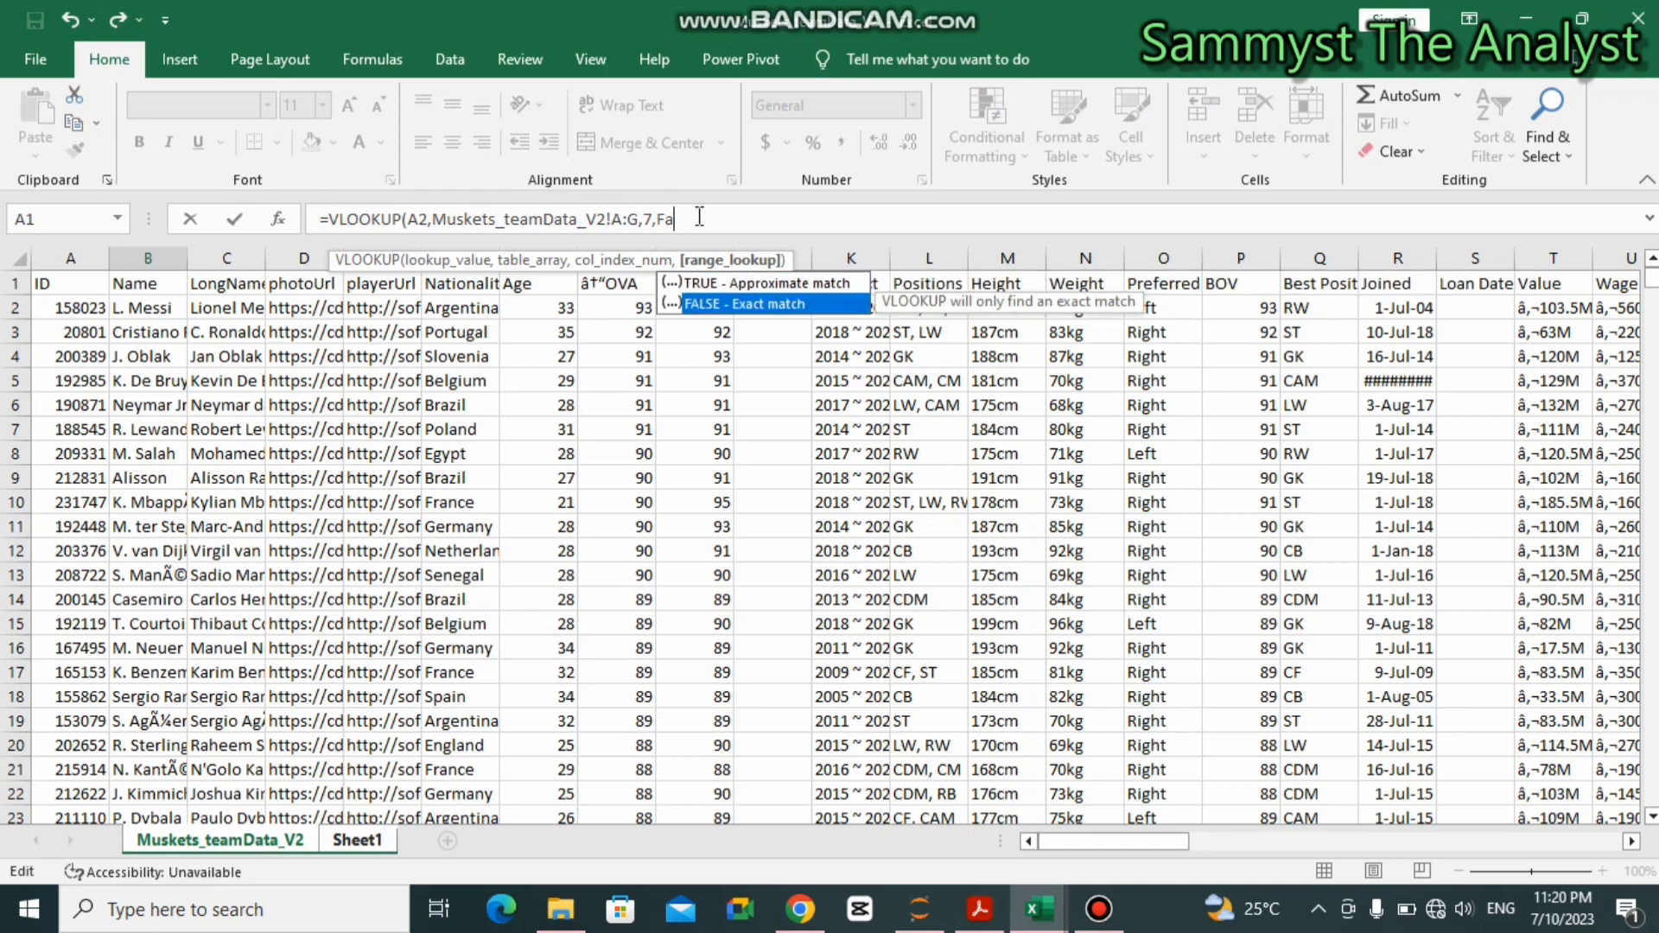
key("Tab")
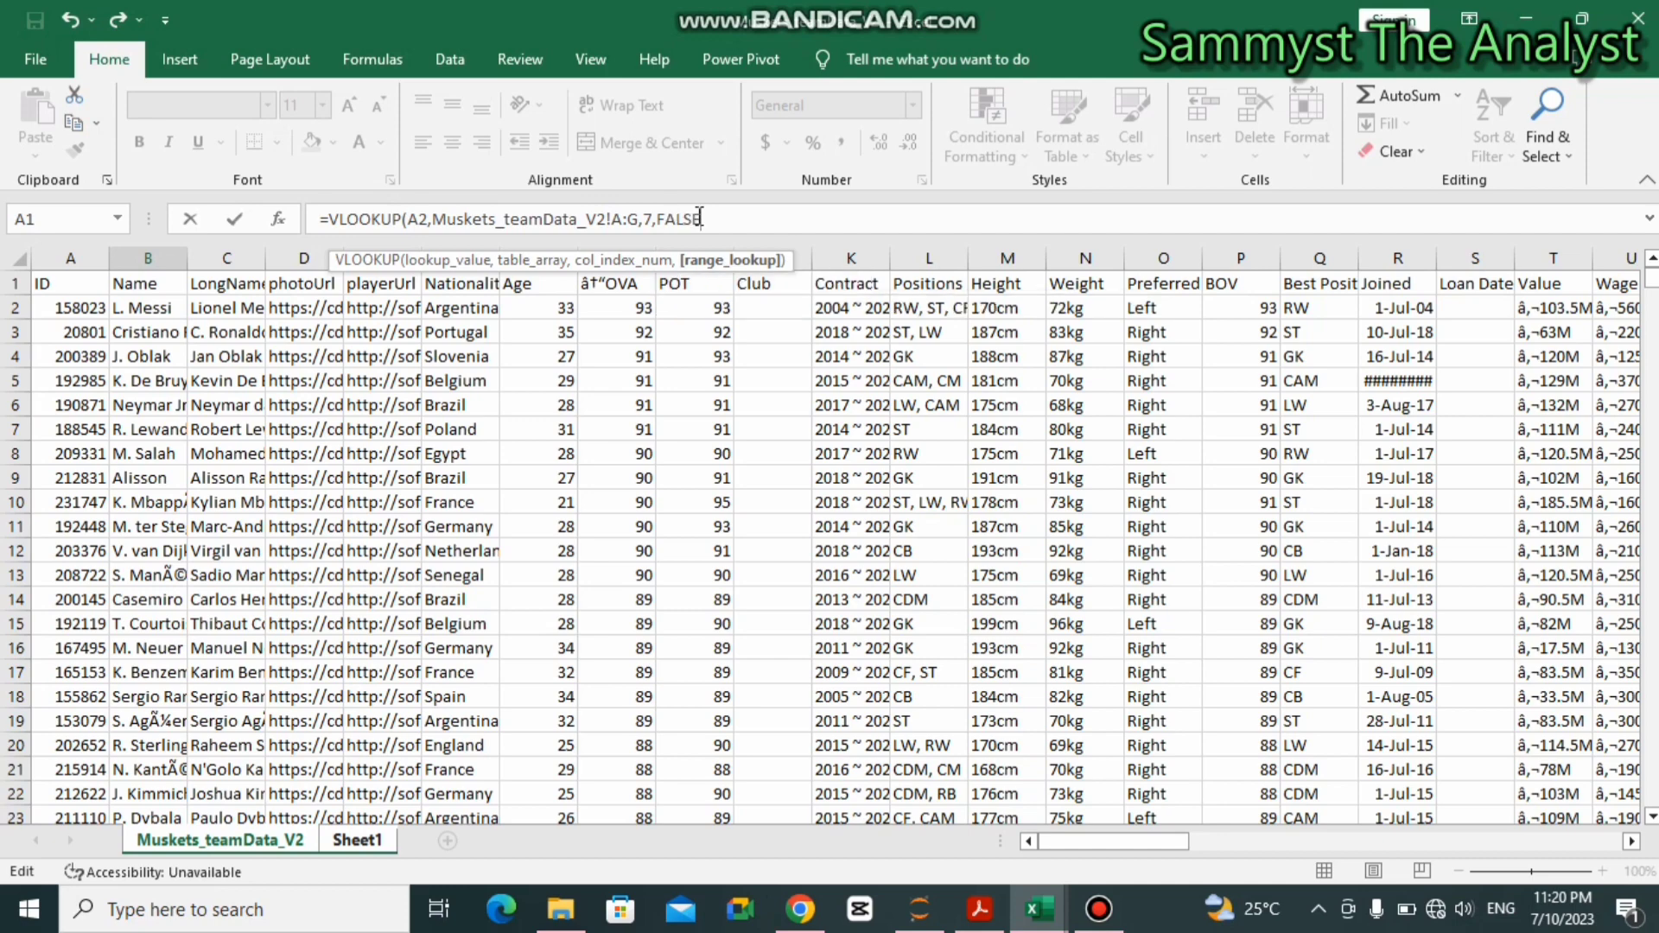
type(")")
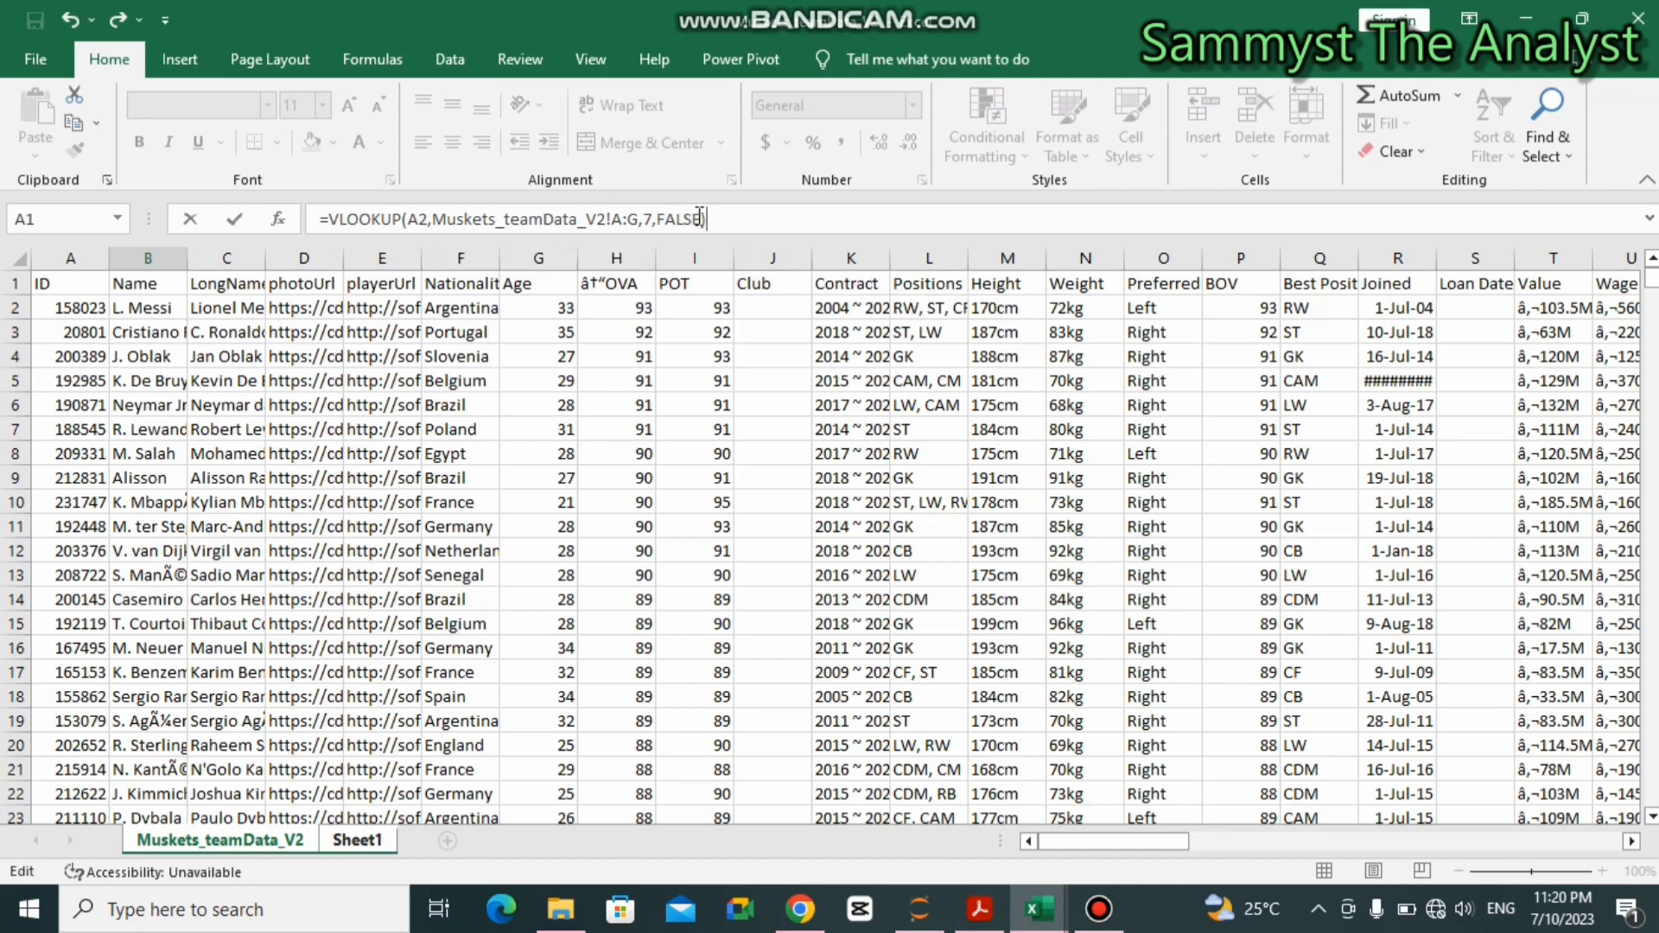
key("Return")
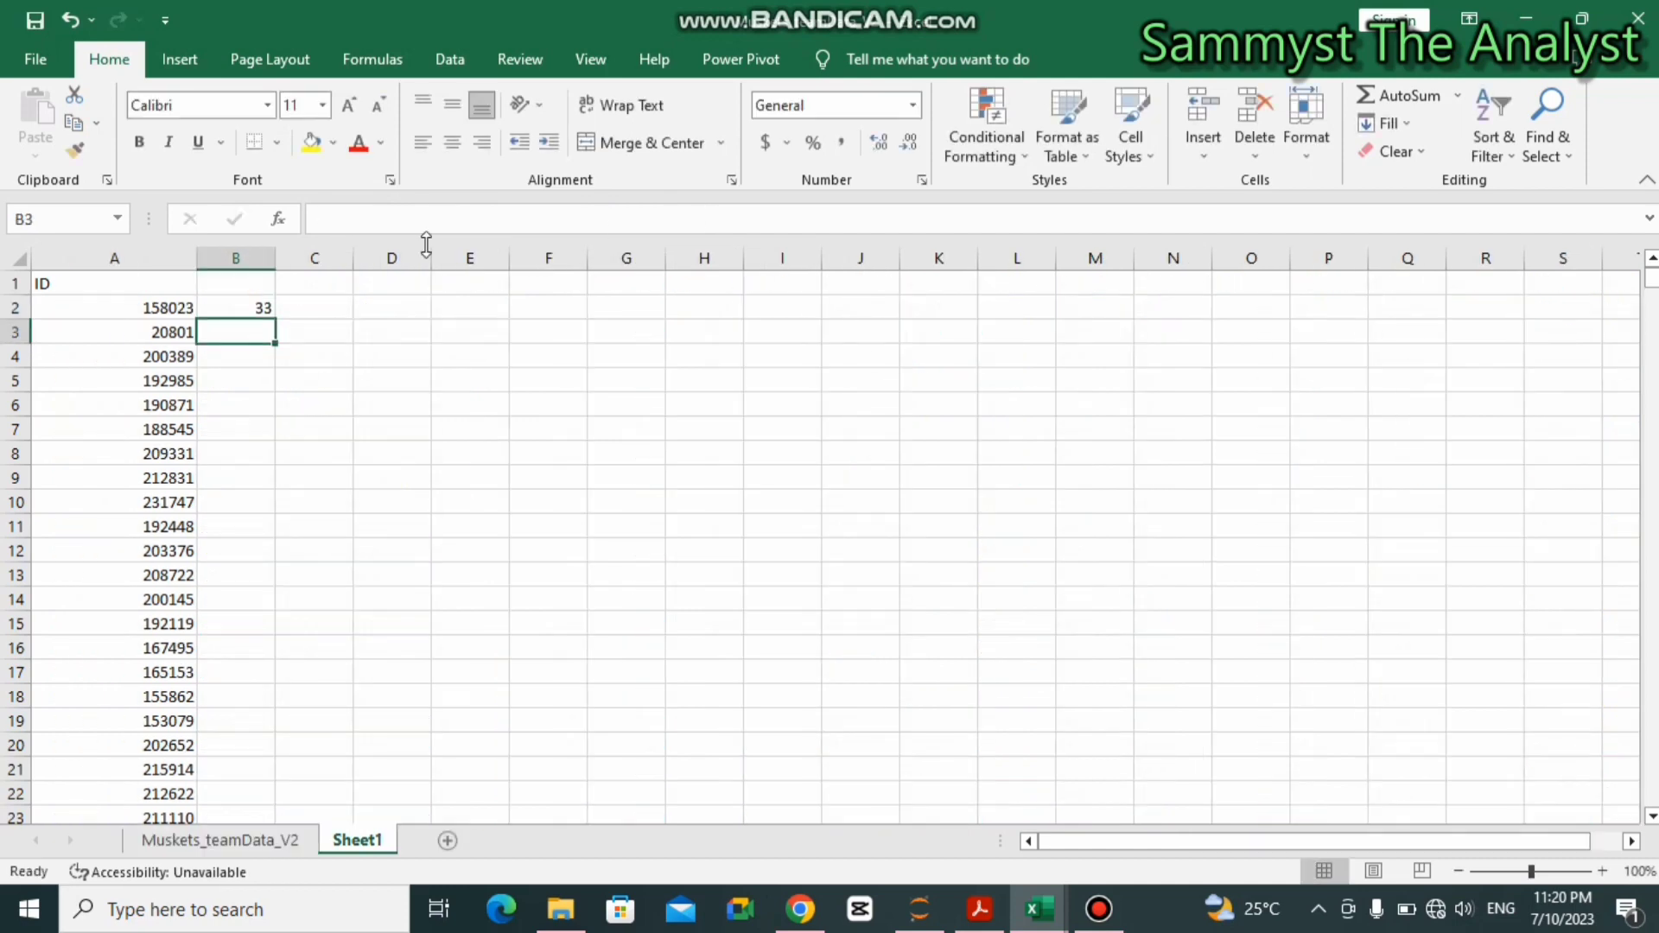
- Fill the VLOOKUP formula from B2 down column B for all the IDs
left_click(235, 308)
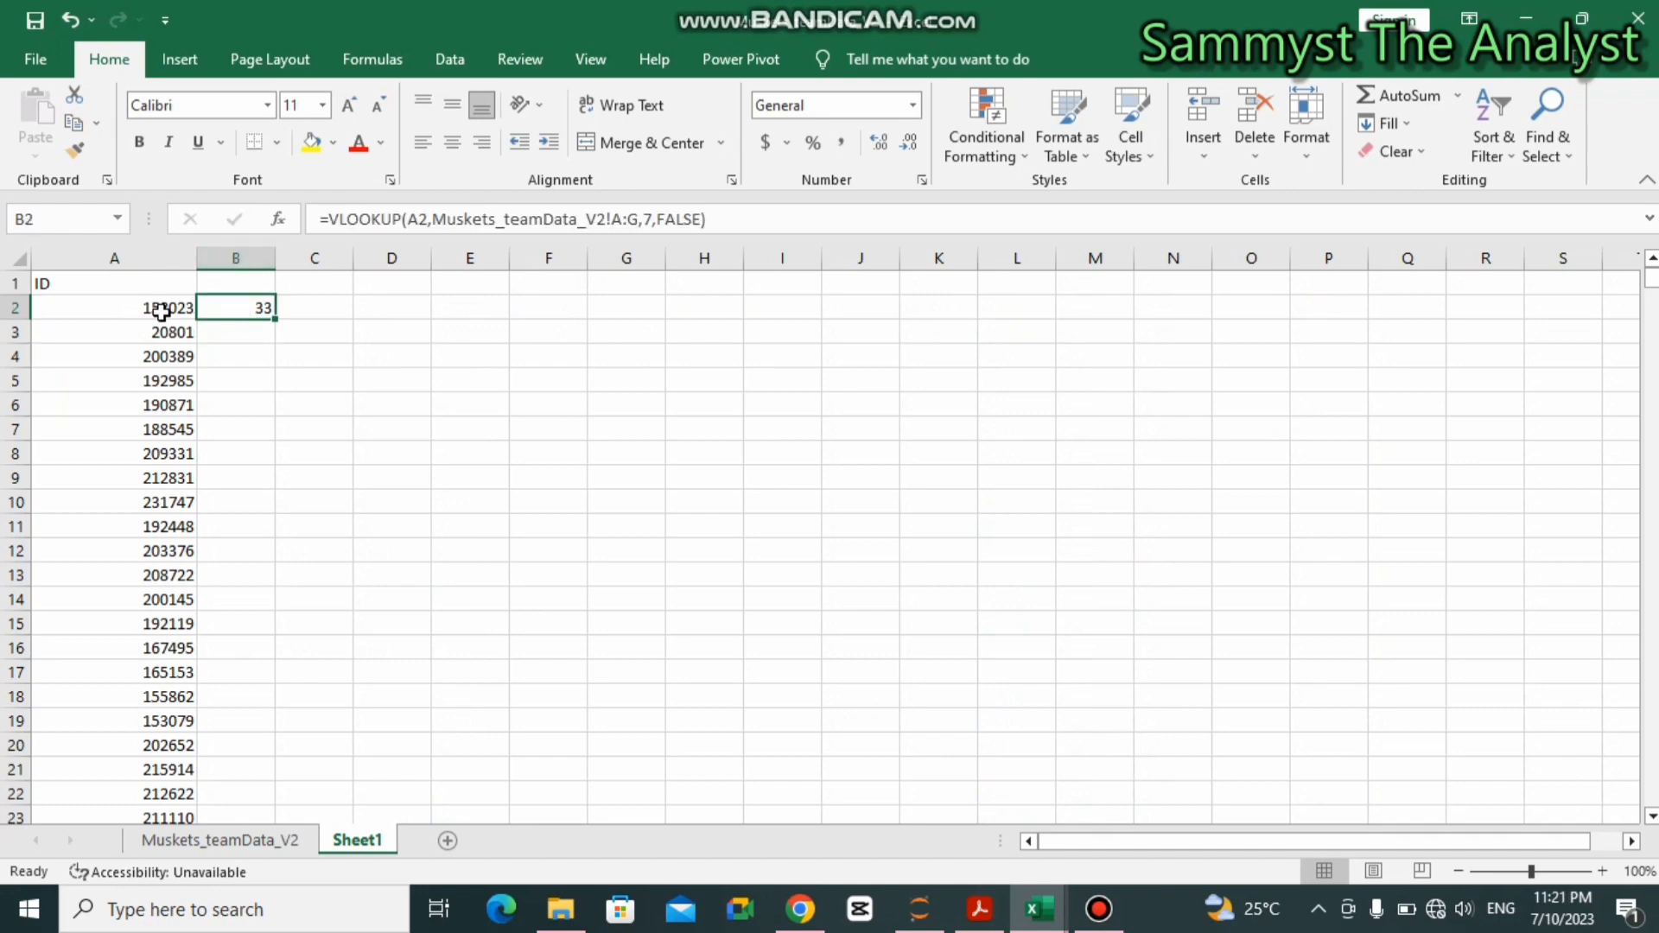
double_click(274, 320)
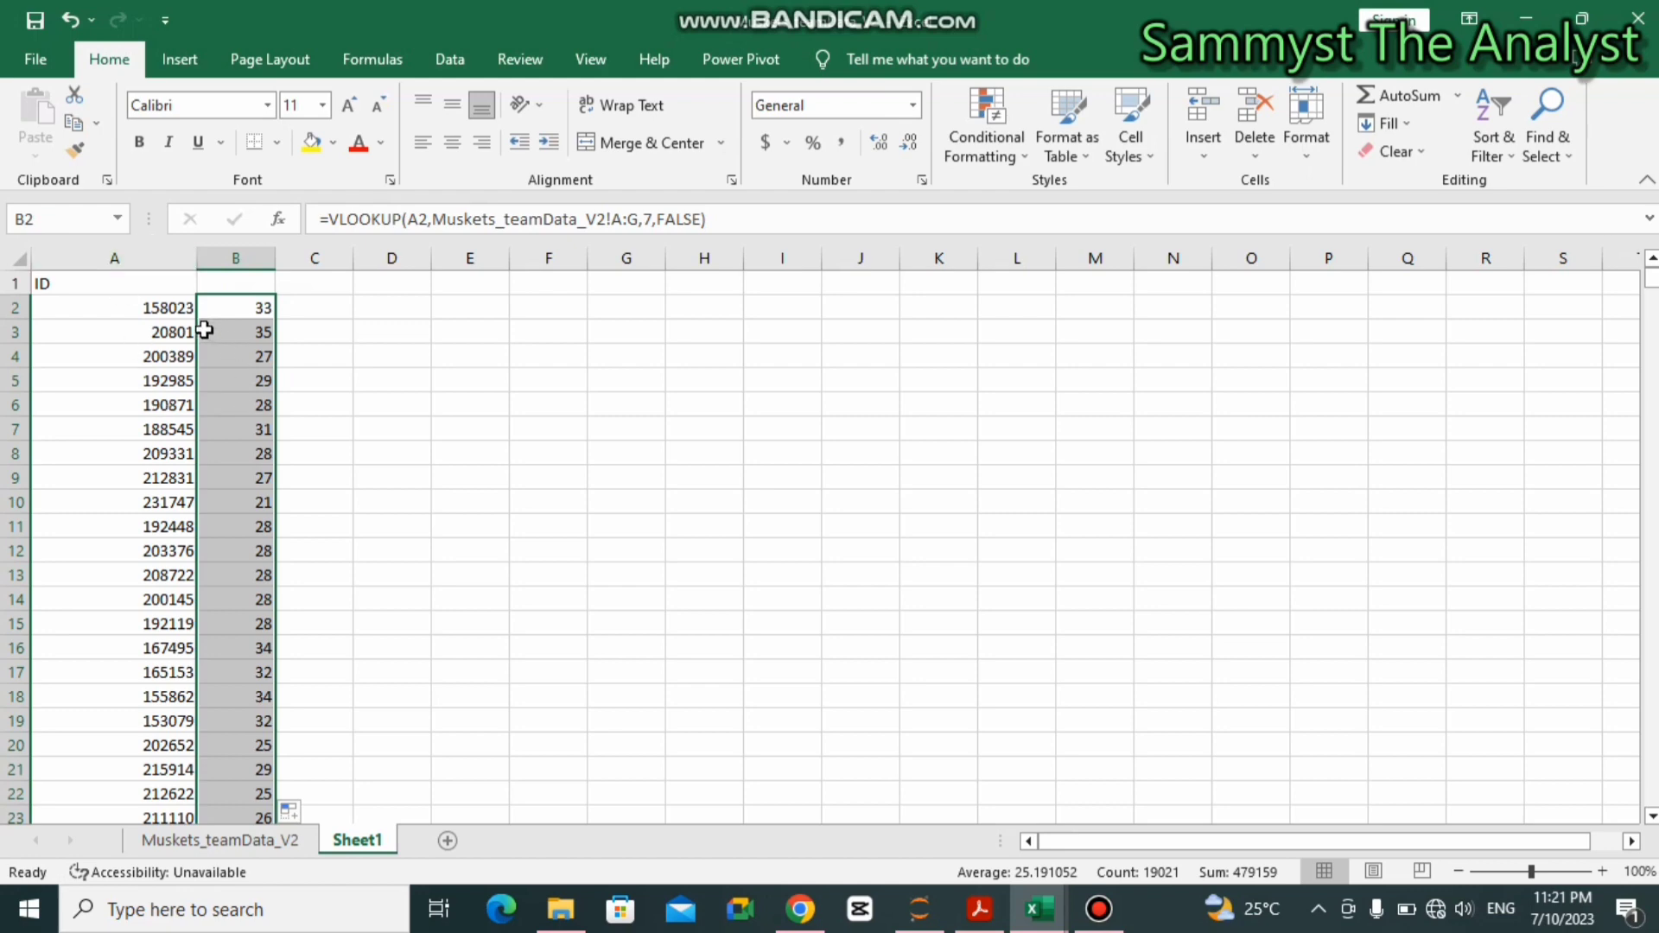
- Compare the looked-up ages beside the IDs in Sheet1 with the Age column in the Muskets_teamData_V2 sheet
left_click_drag(170, 312, 166, 502)
left_click(165, 311)
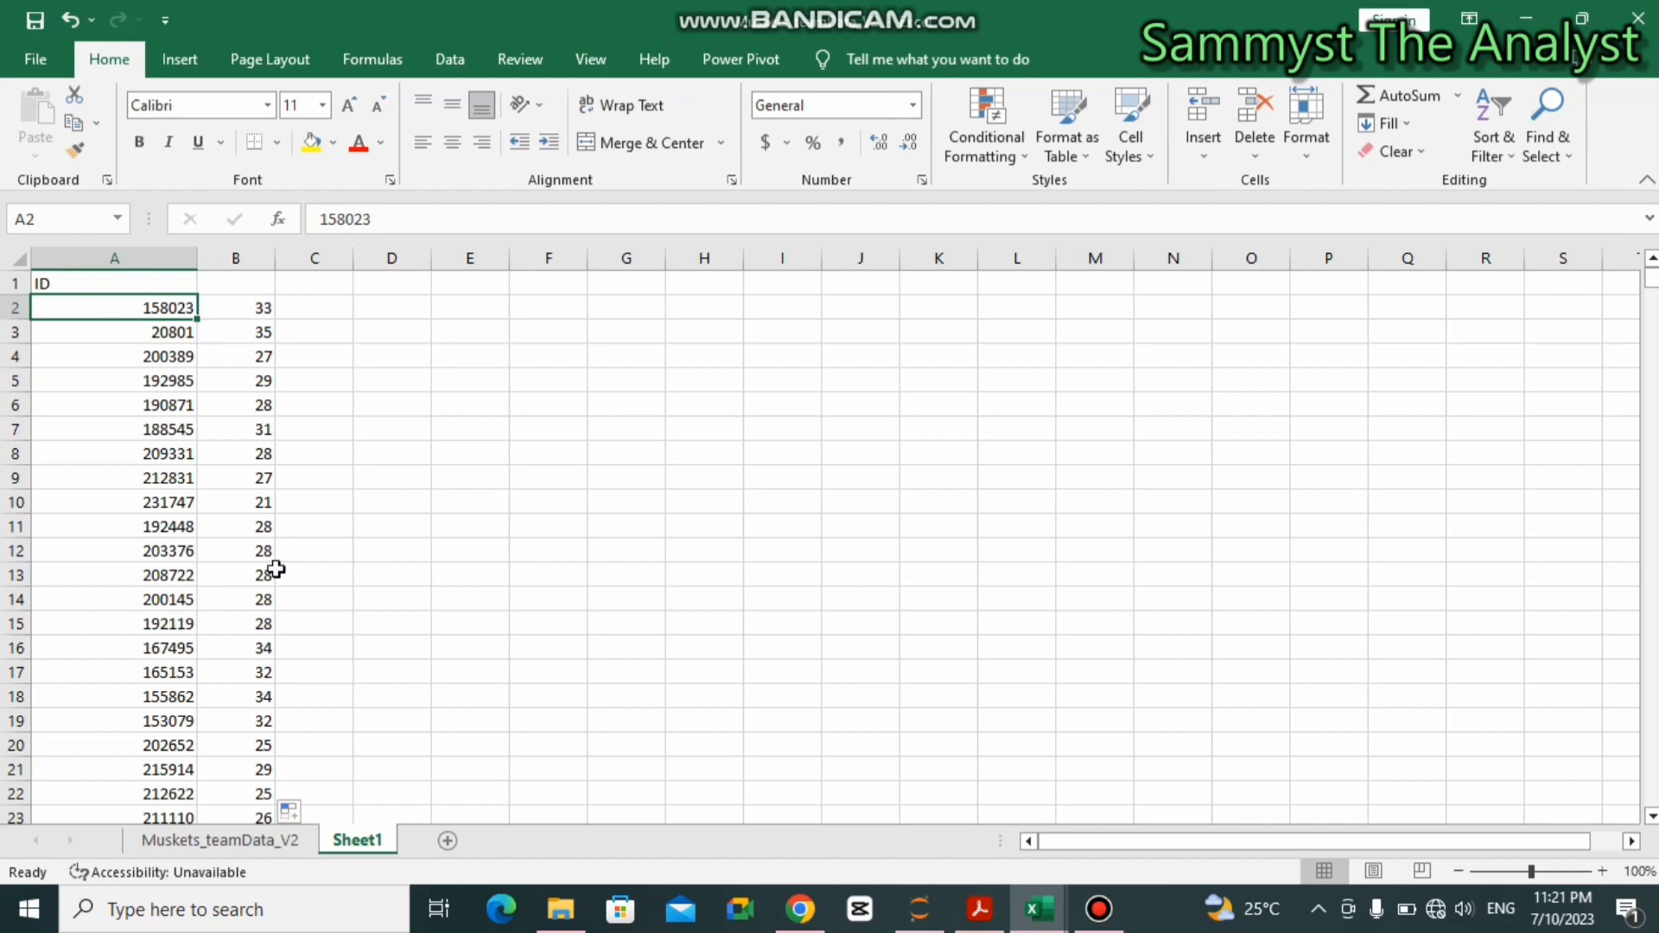
left_click(219, 840)
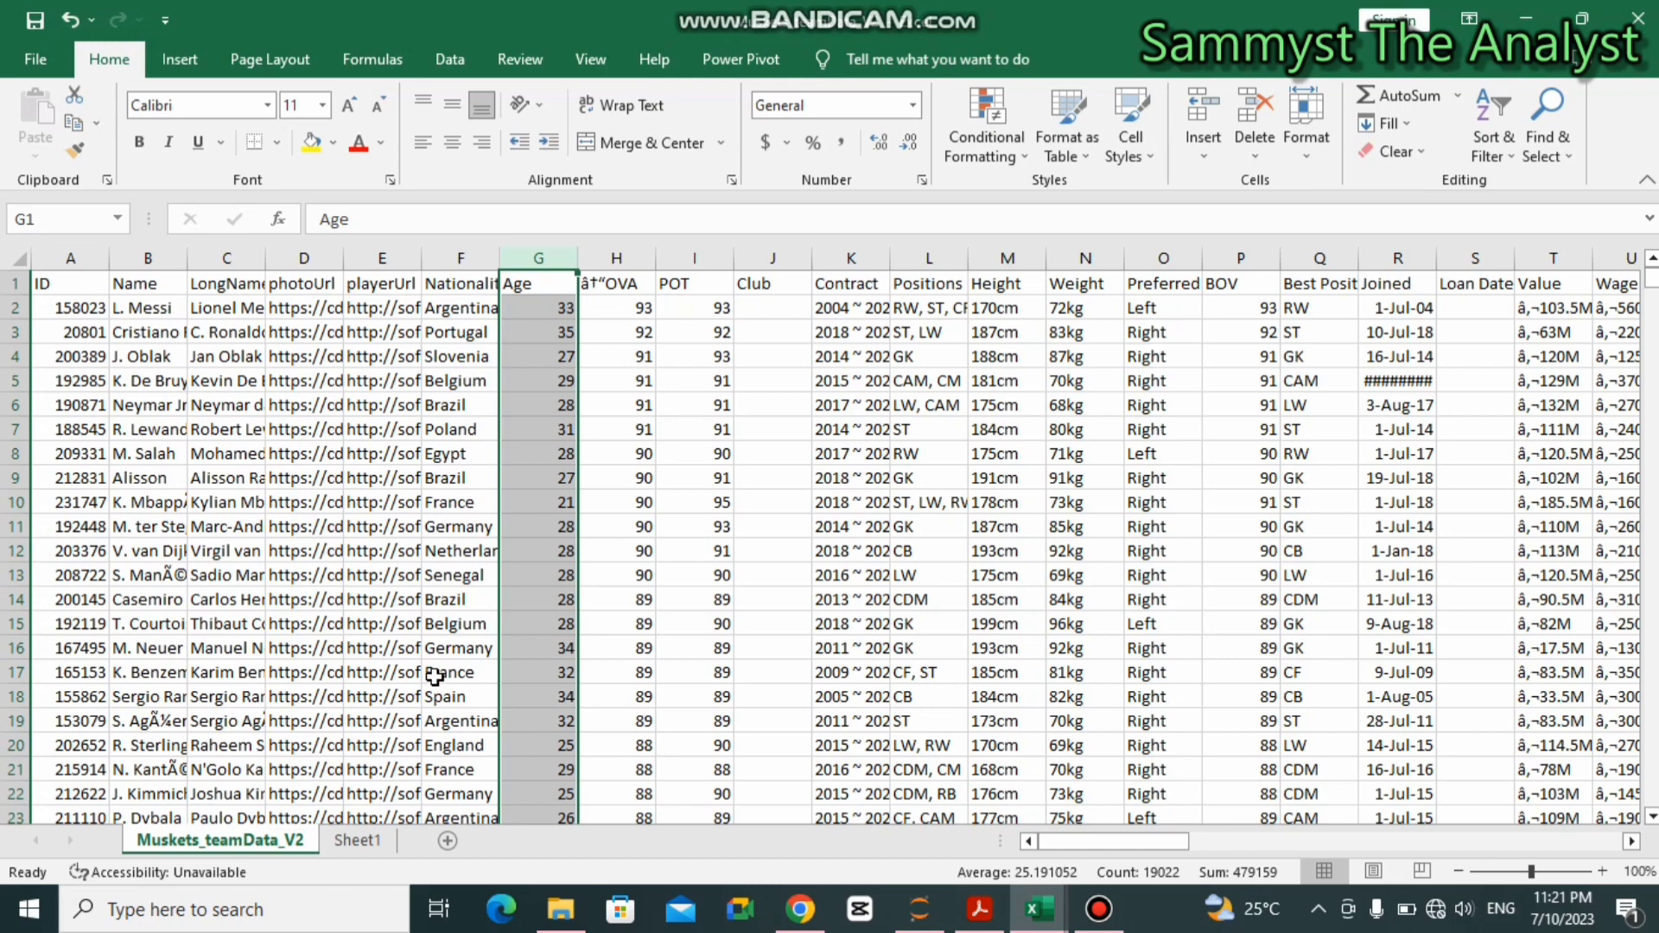
left_click(354, 844)
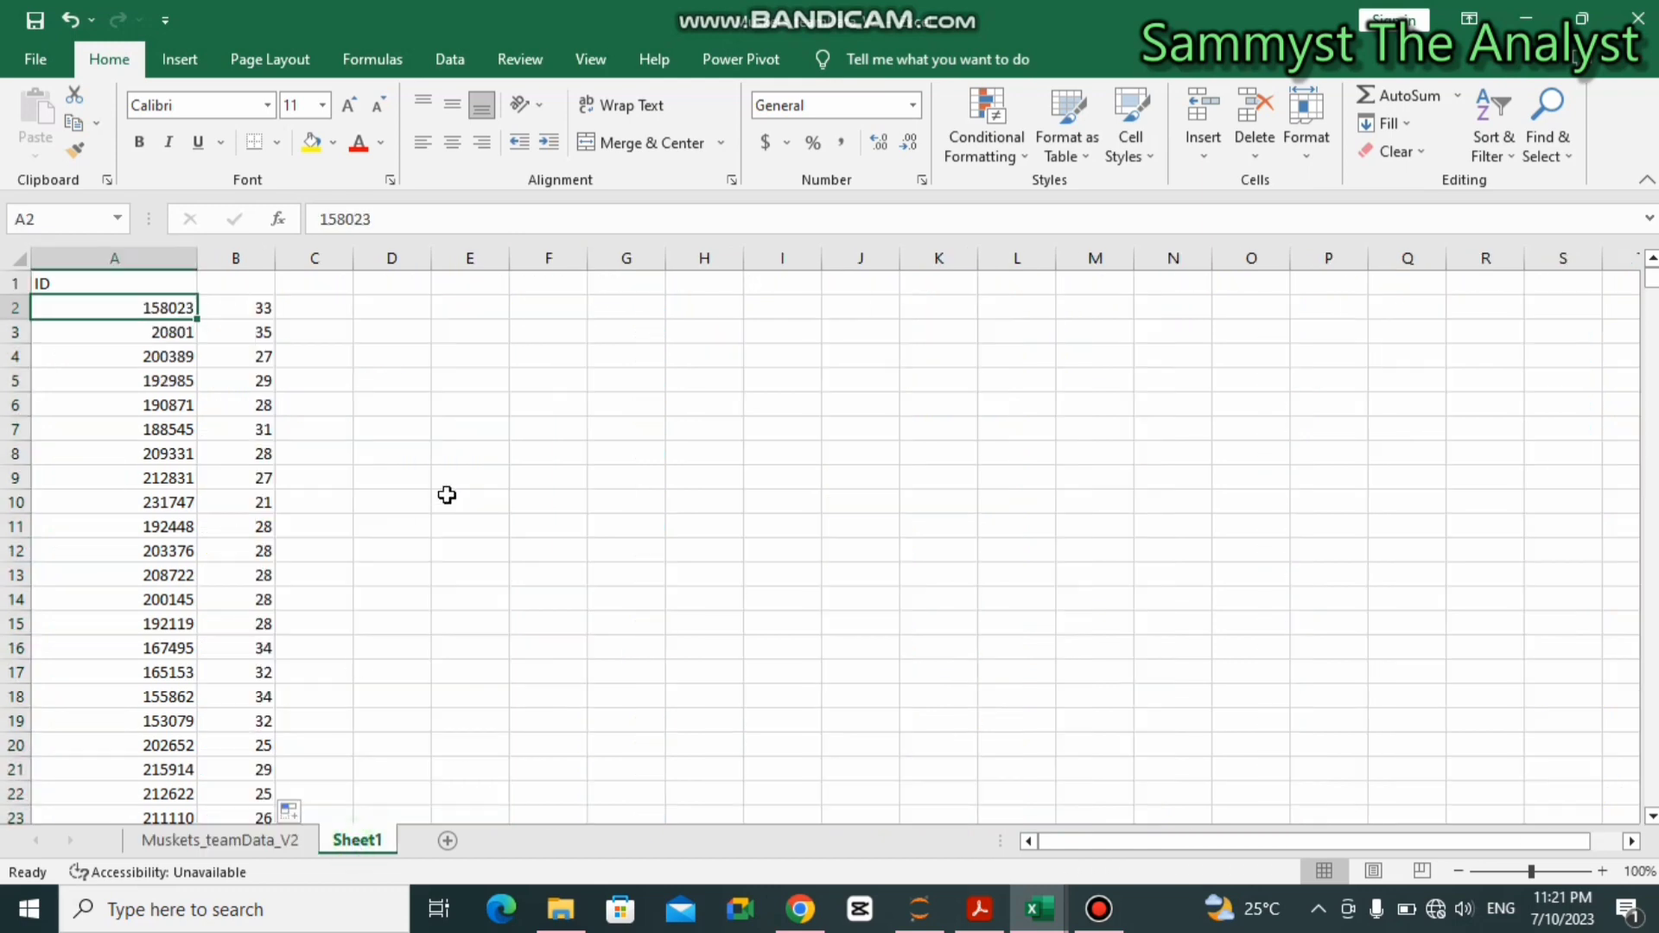
left_click(264, 335)
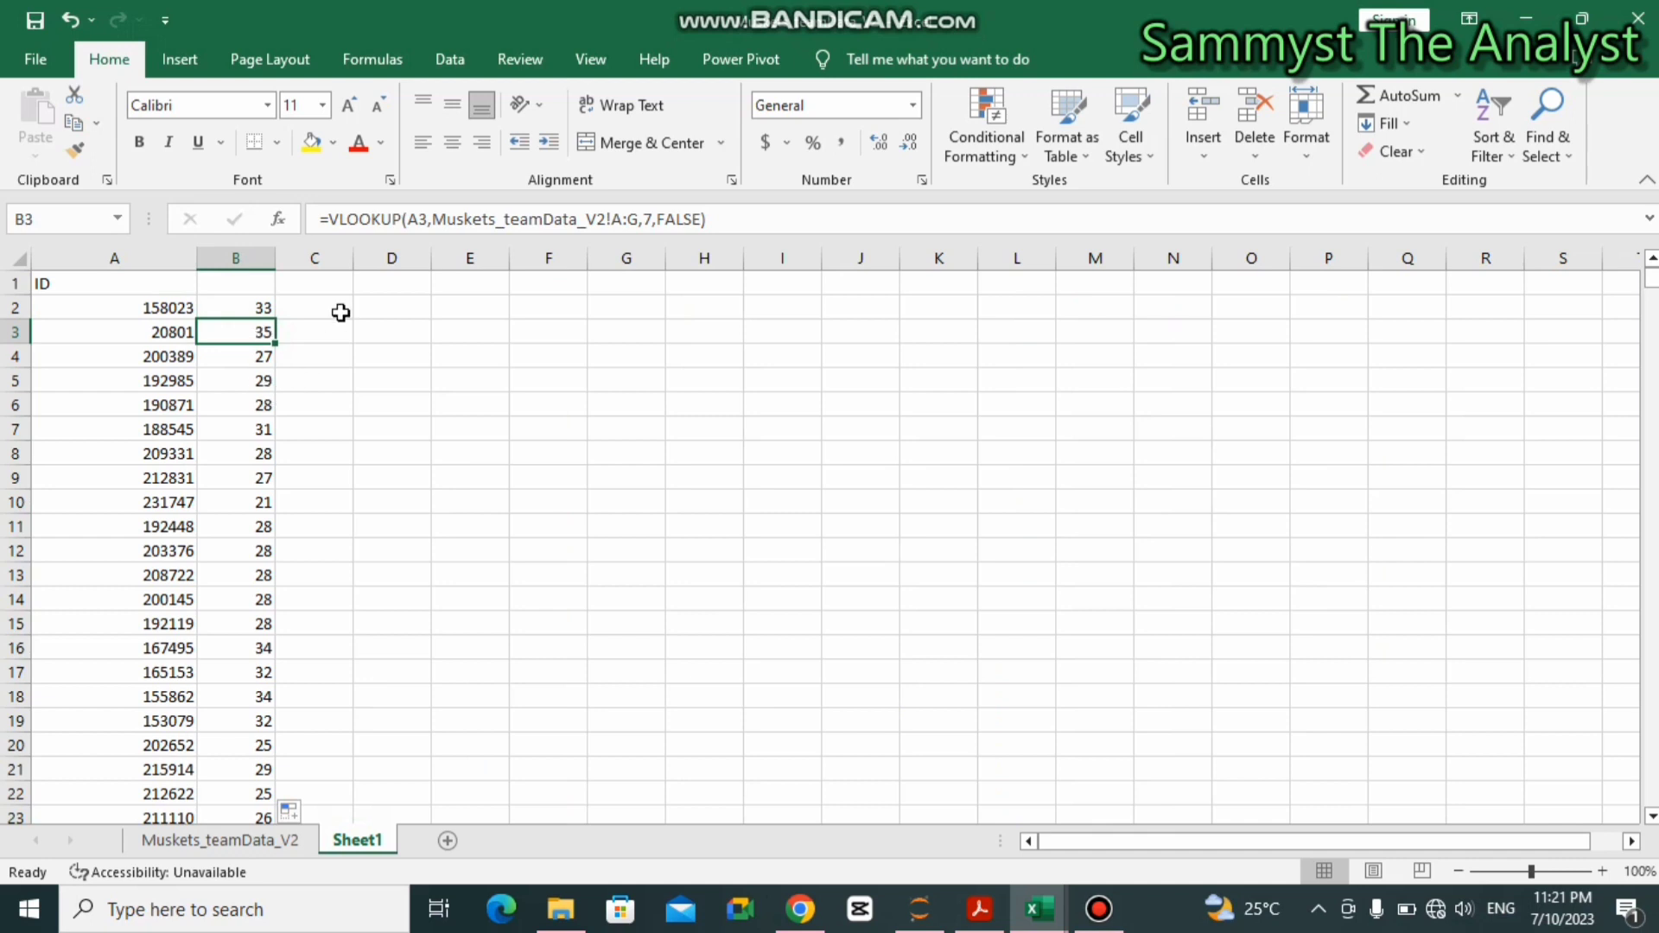
left_click(246, 285)
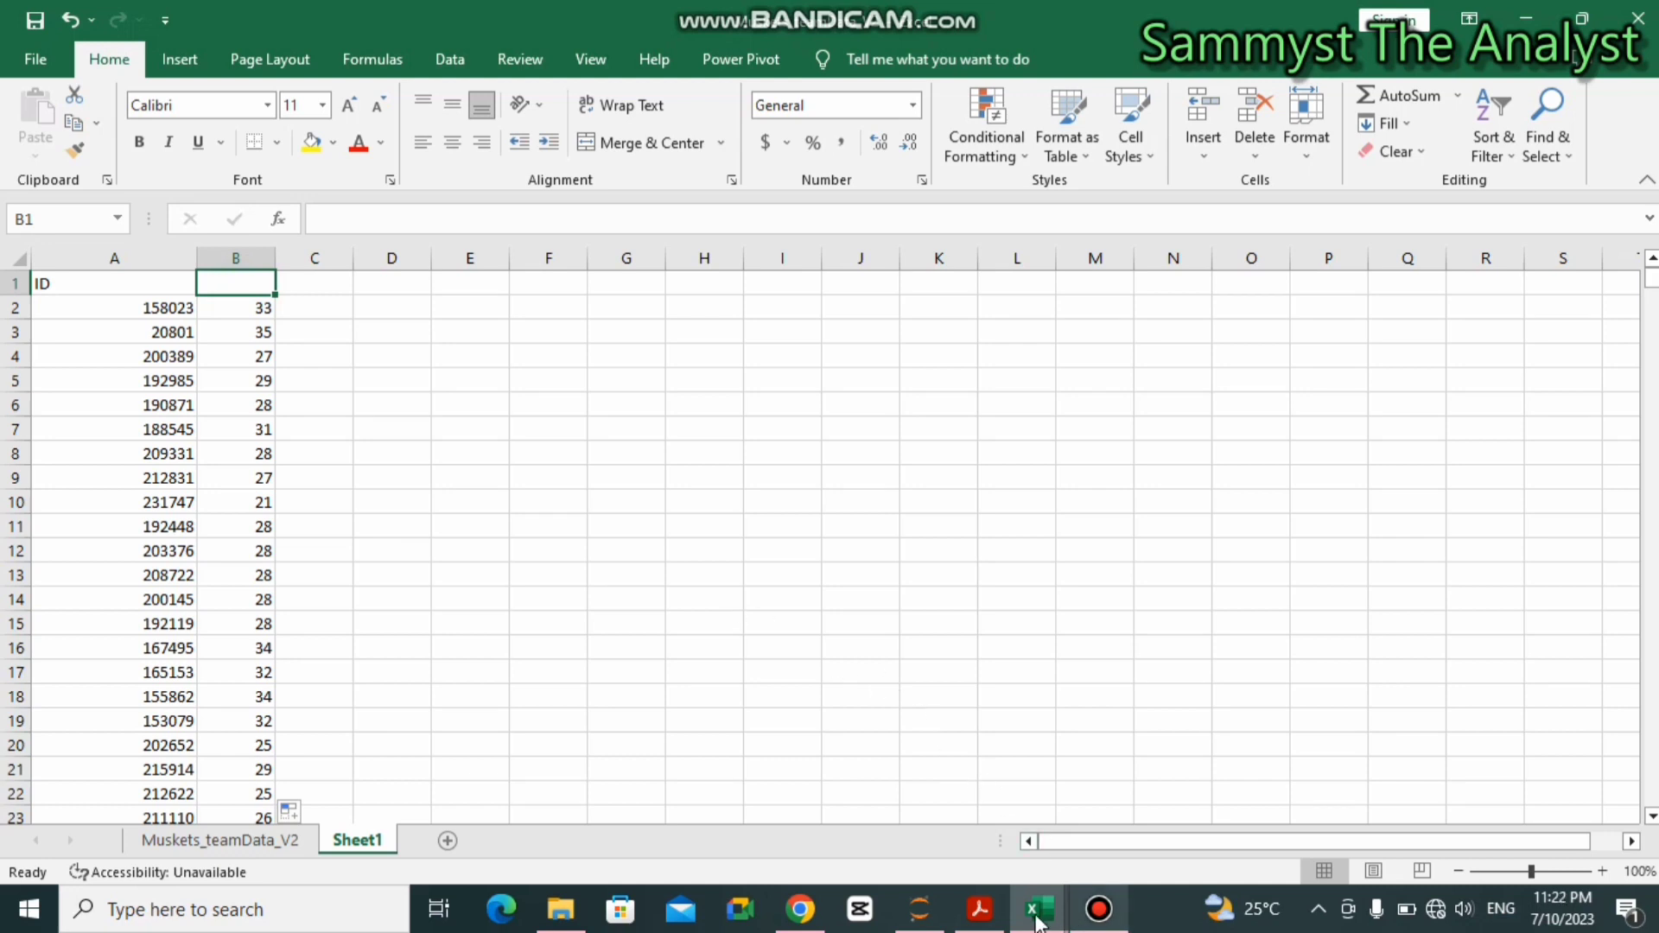
- Examine the ID list in the Book1 workbook and the Nationality column in the Muskets_teamData_V2 sheet
mouse_move(1037, 918)
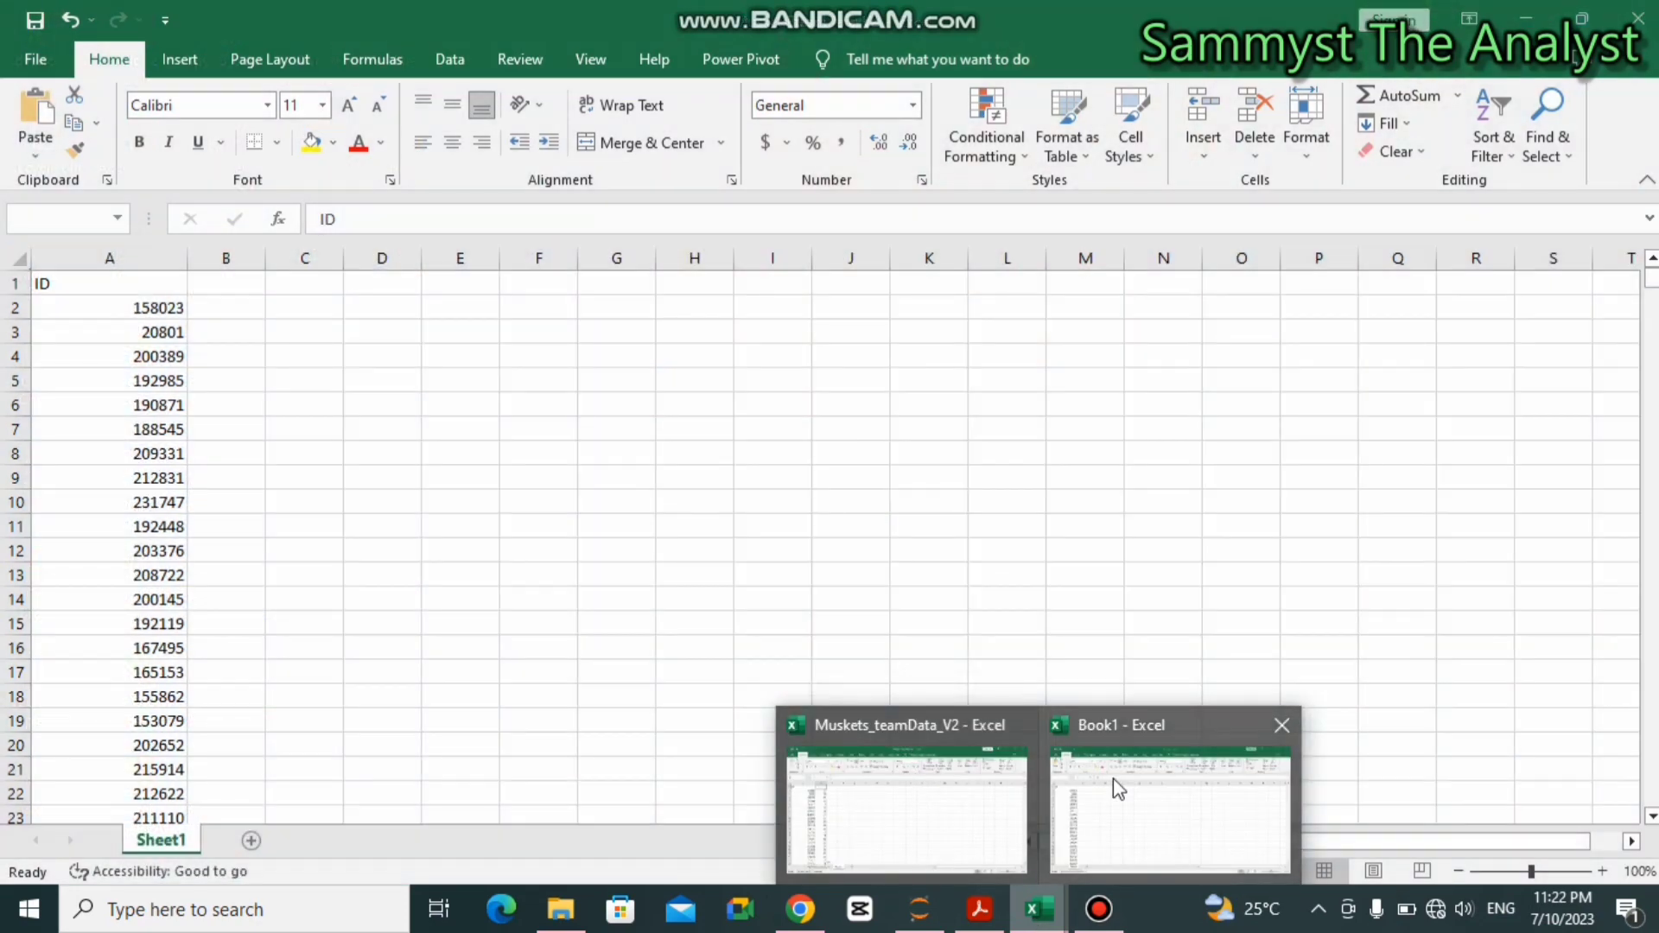
left_click(1113, 780)
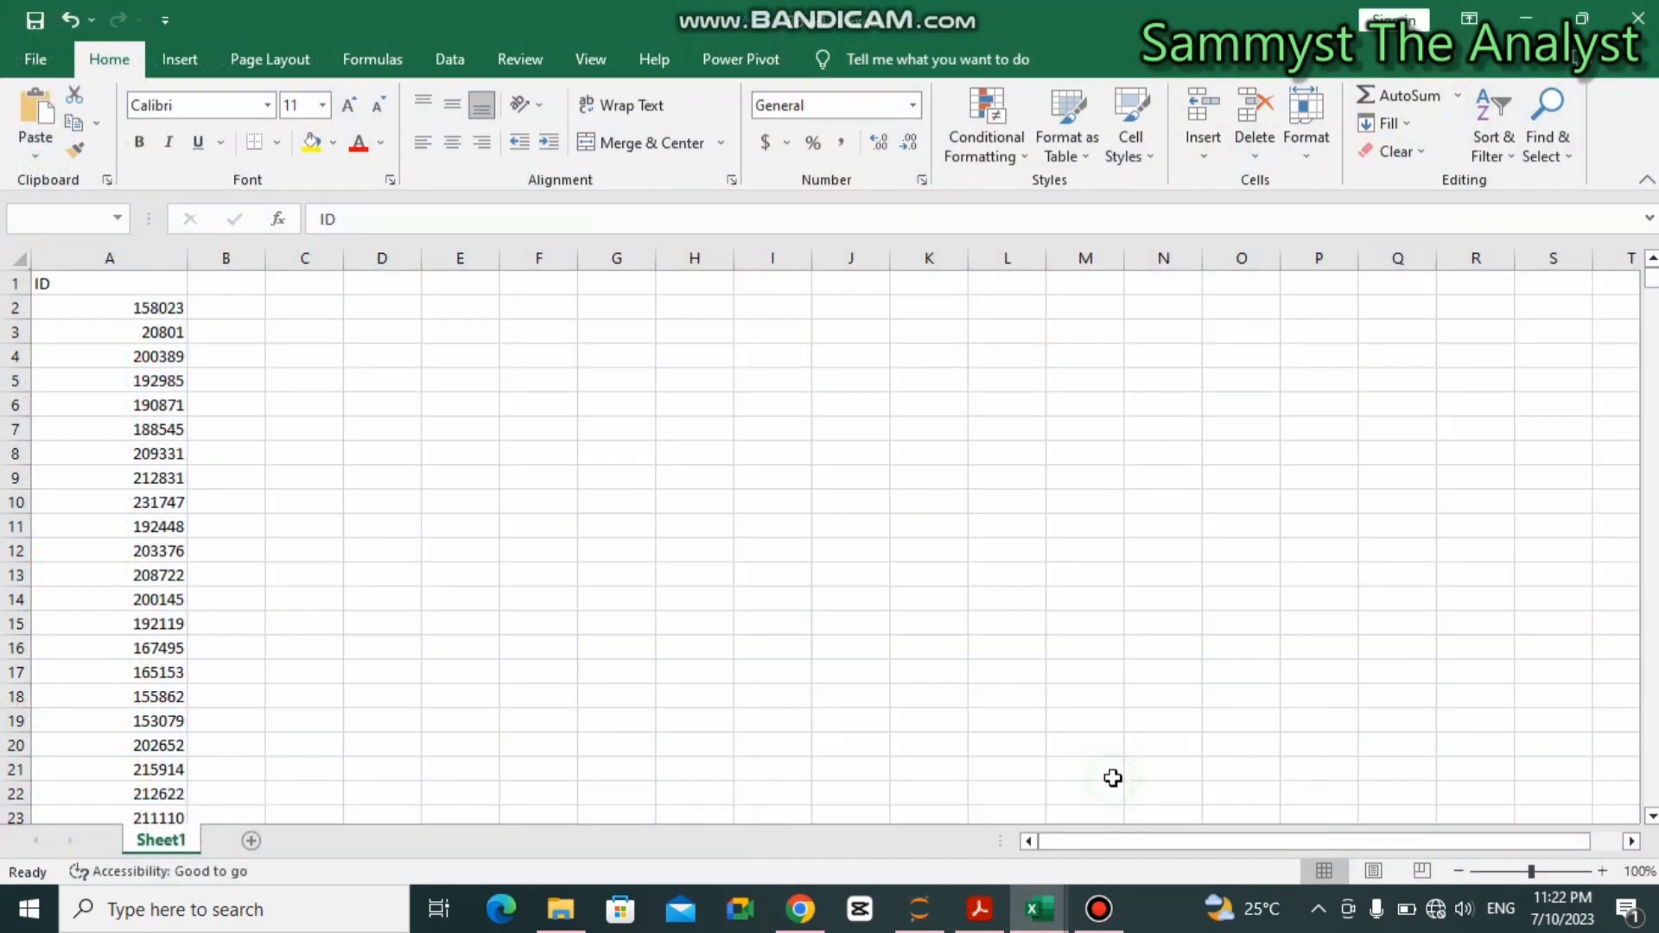
left_click(115, 292)
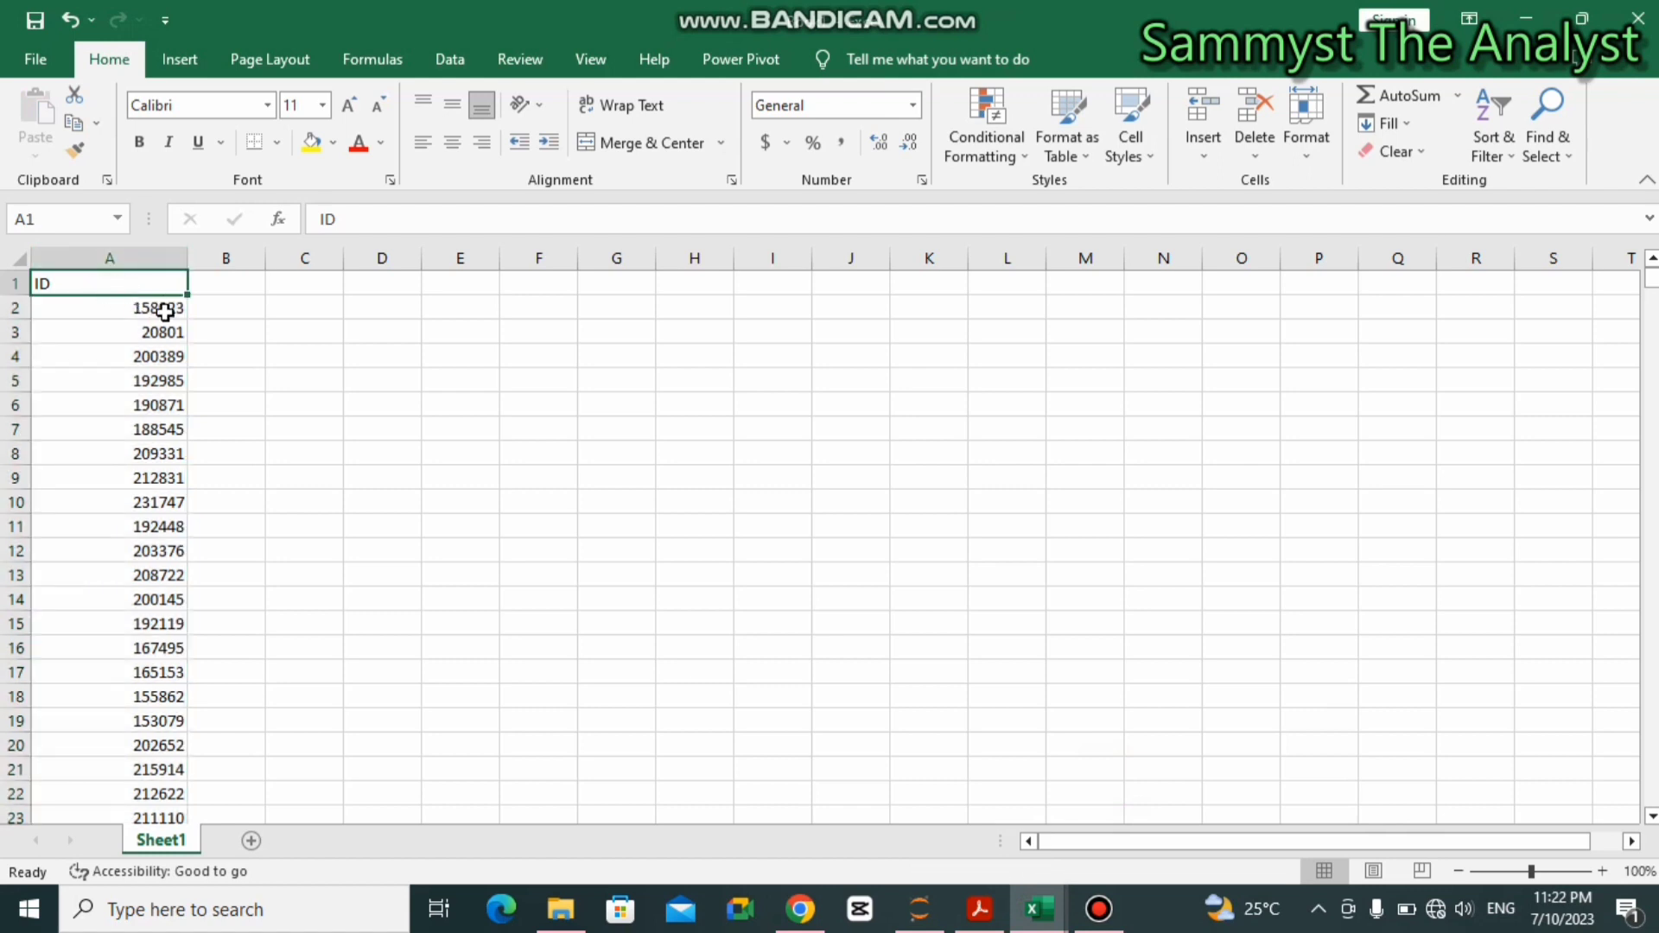
left_click(267, 305)
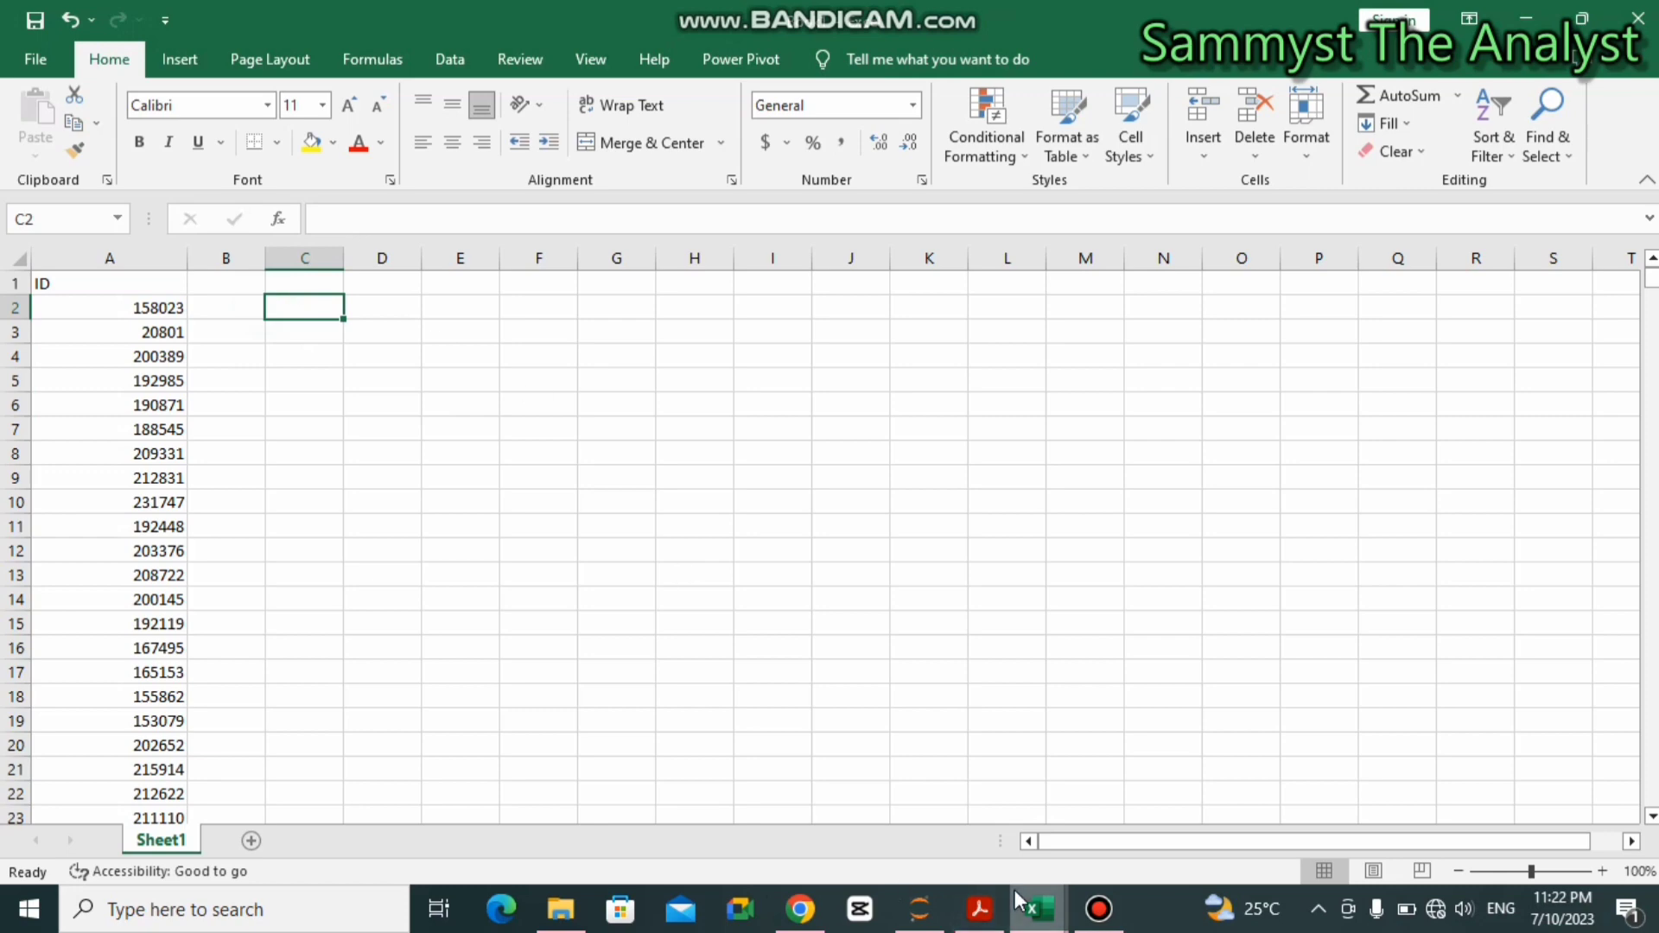
mouse_move(1032, 903)
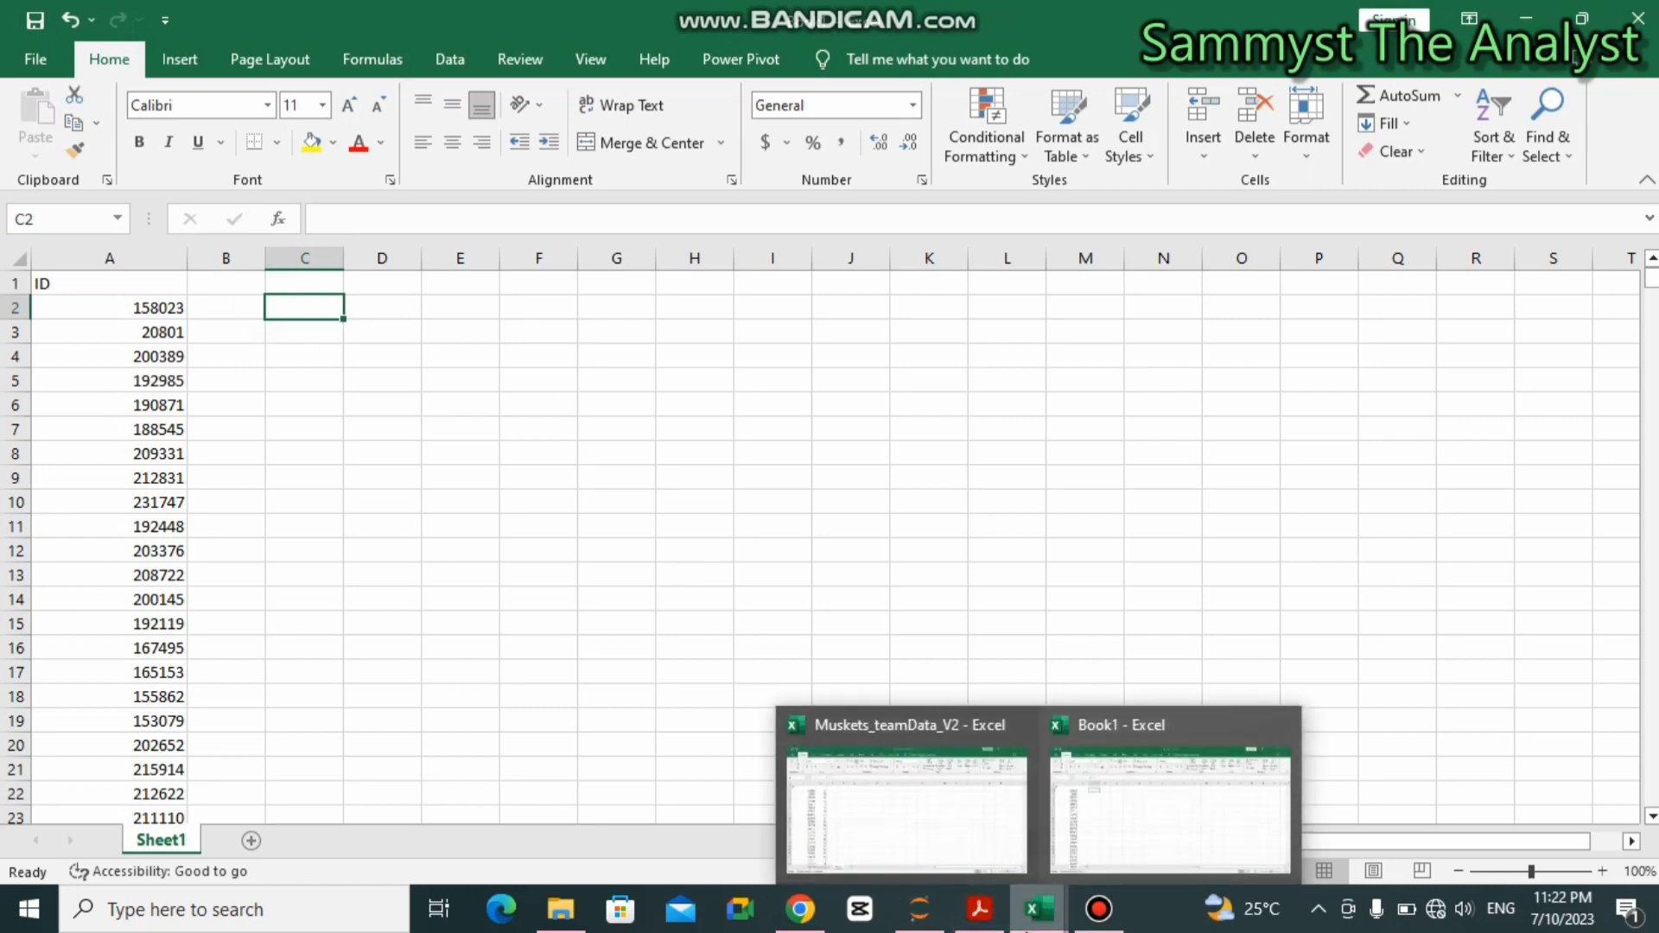
left_click(944, 821)
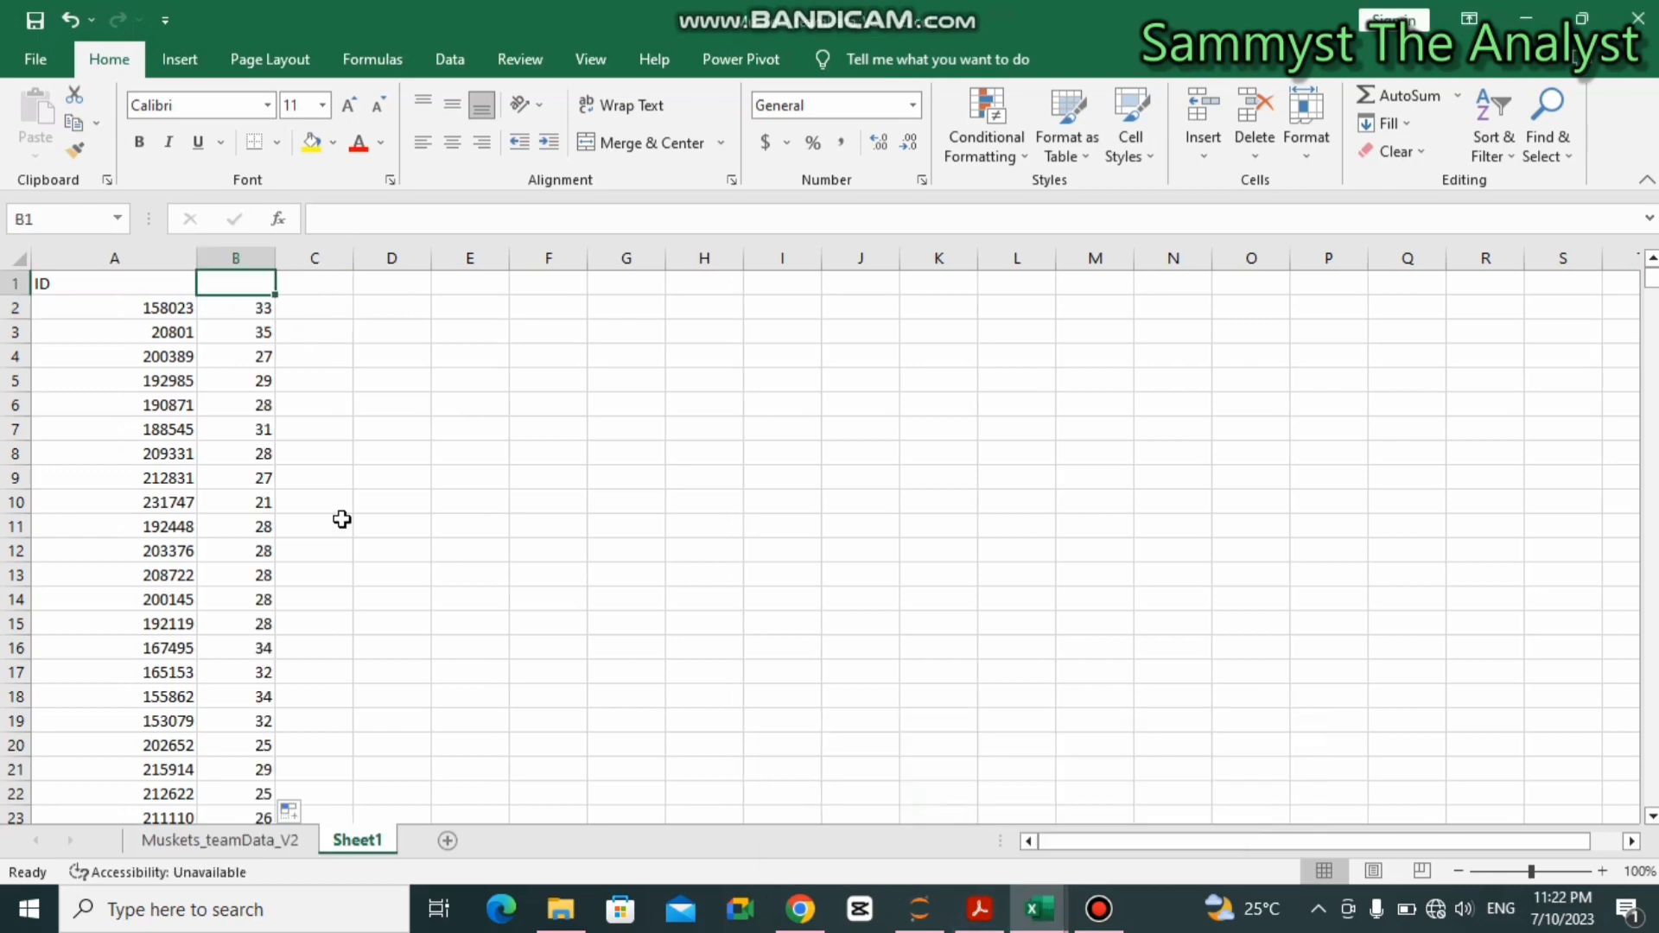
left_click(248, 843)
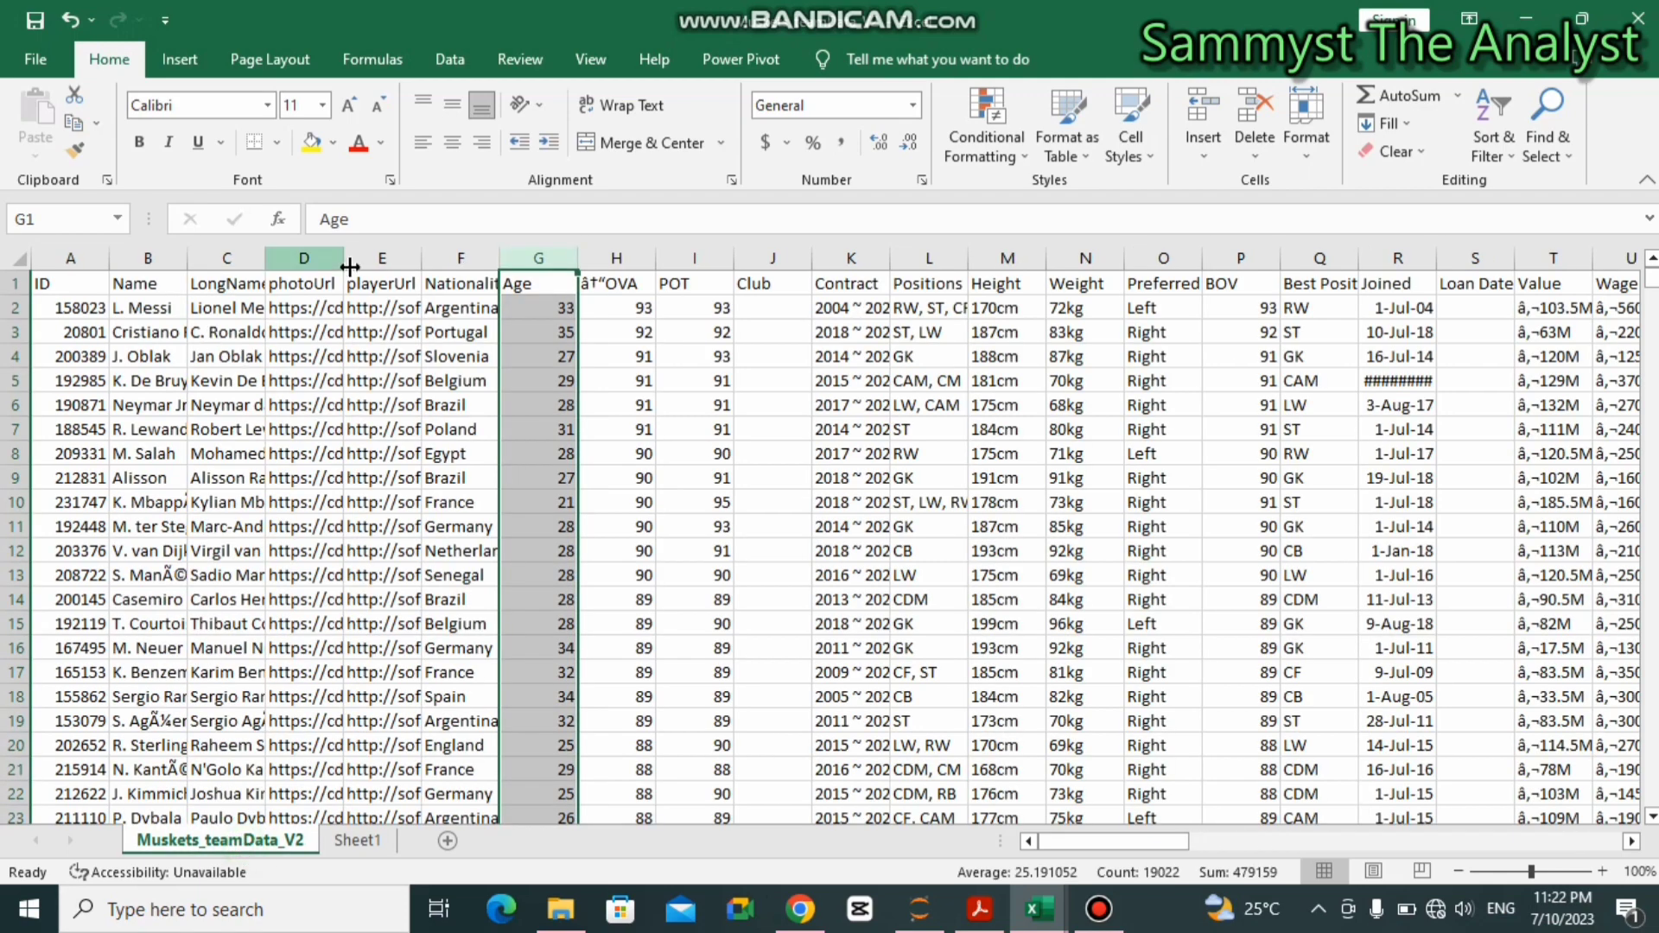
left_click(469, 284)
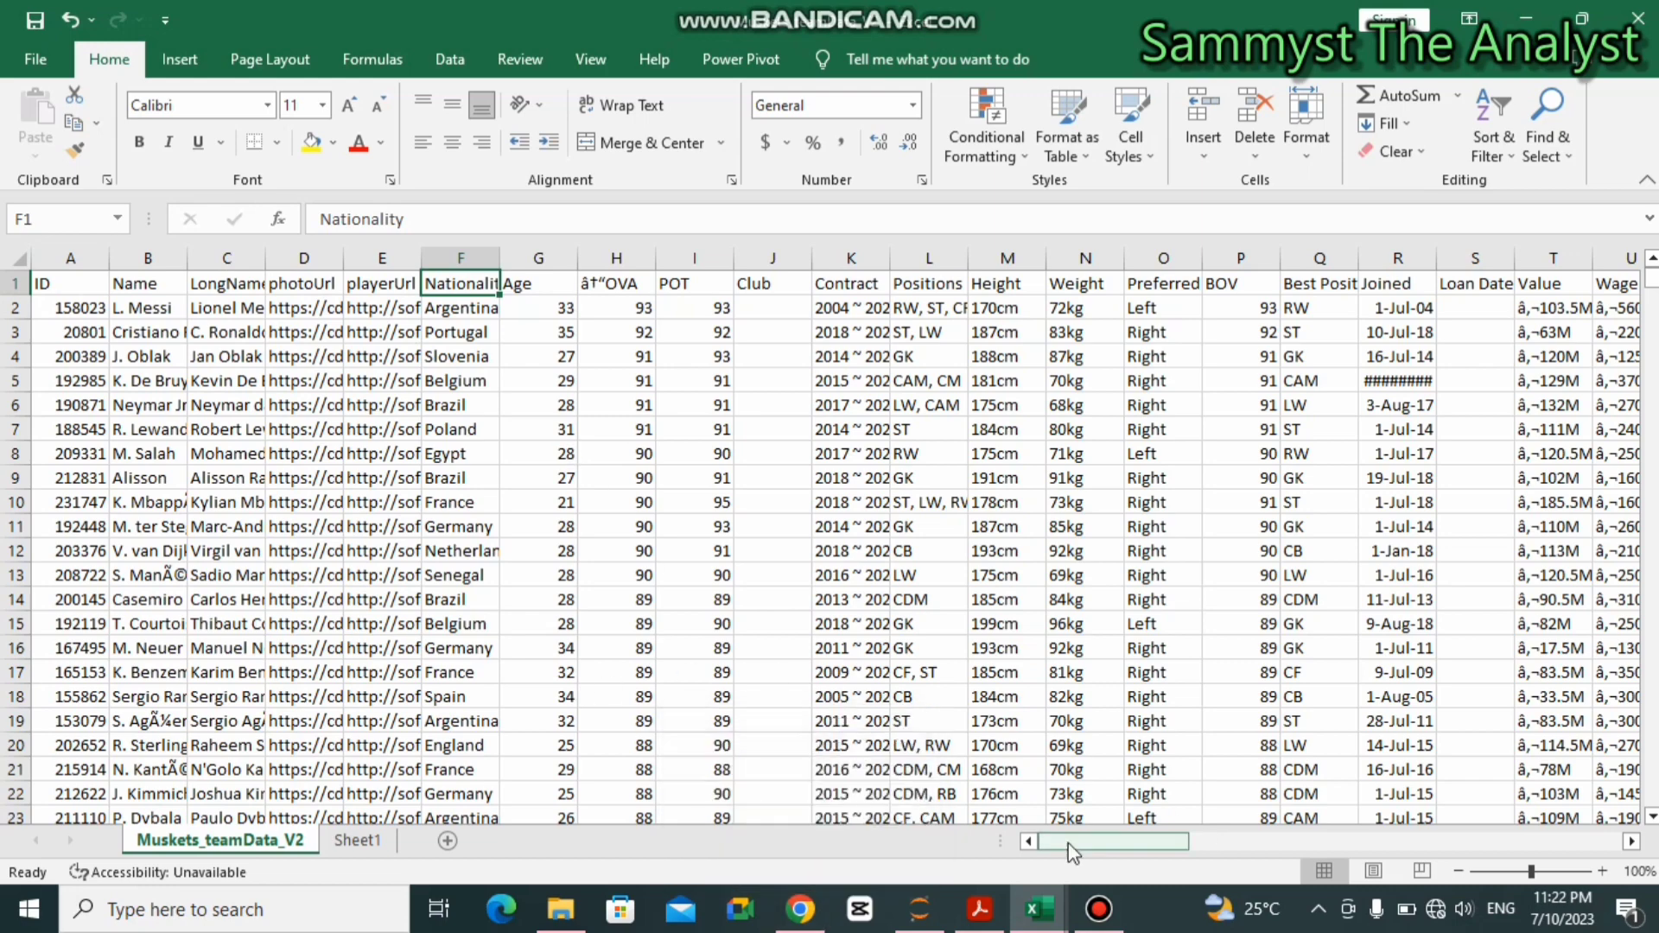
- Start a VLOOKUP formula in cell C2 of the Book1 workbook with A2 as the lookup value
left_click(1128, 821)
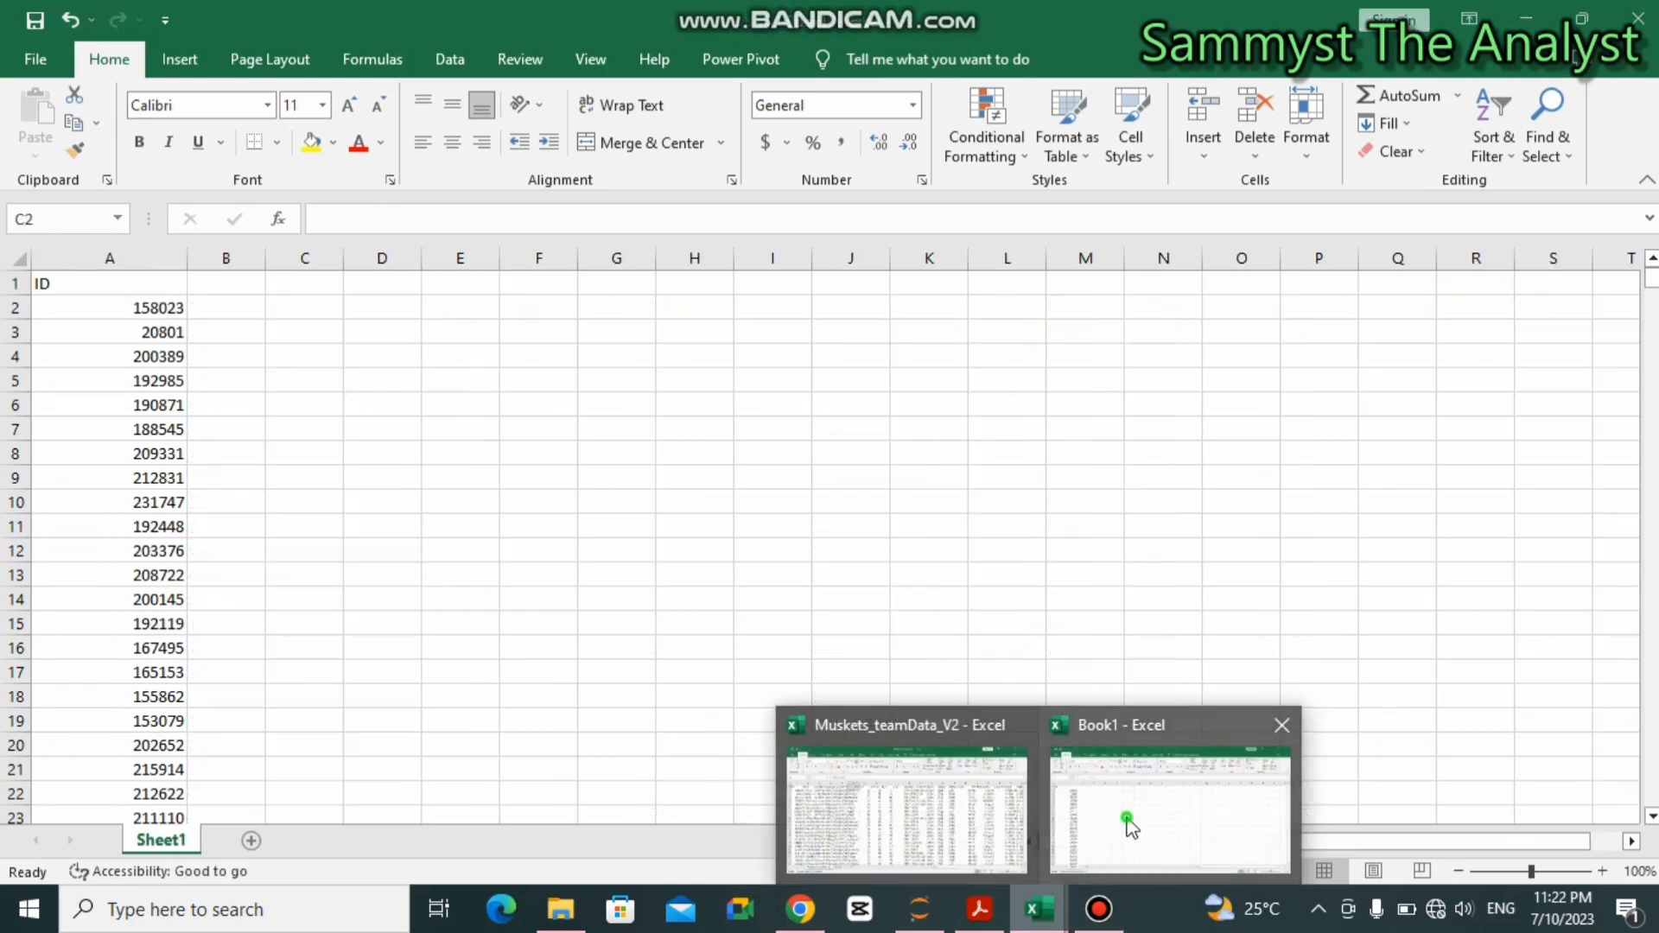
double_click(290, 308)
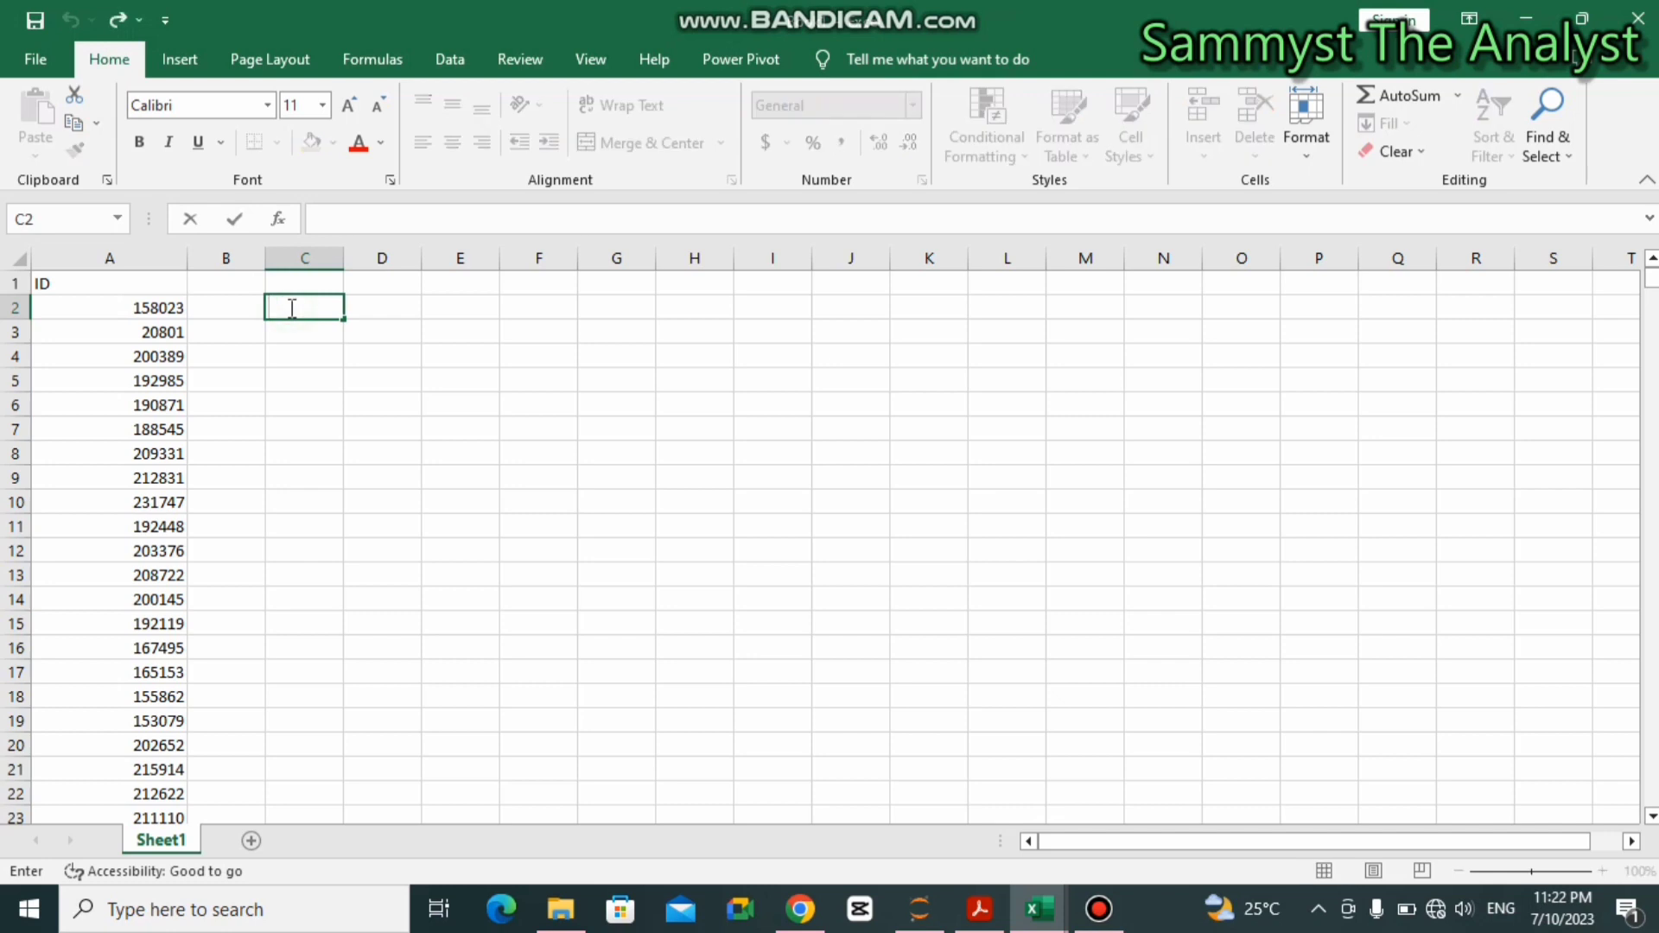
type("=")
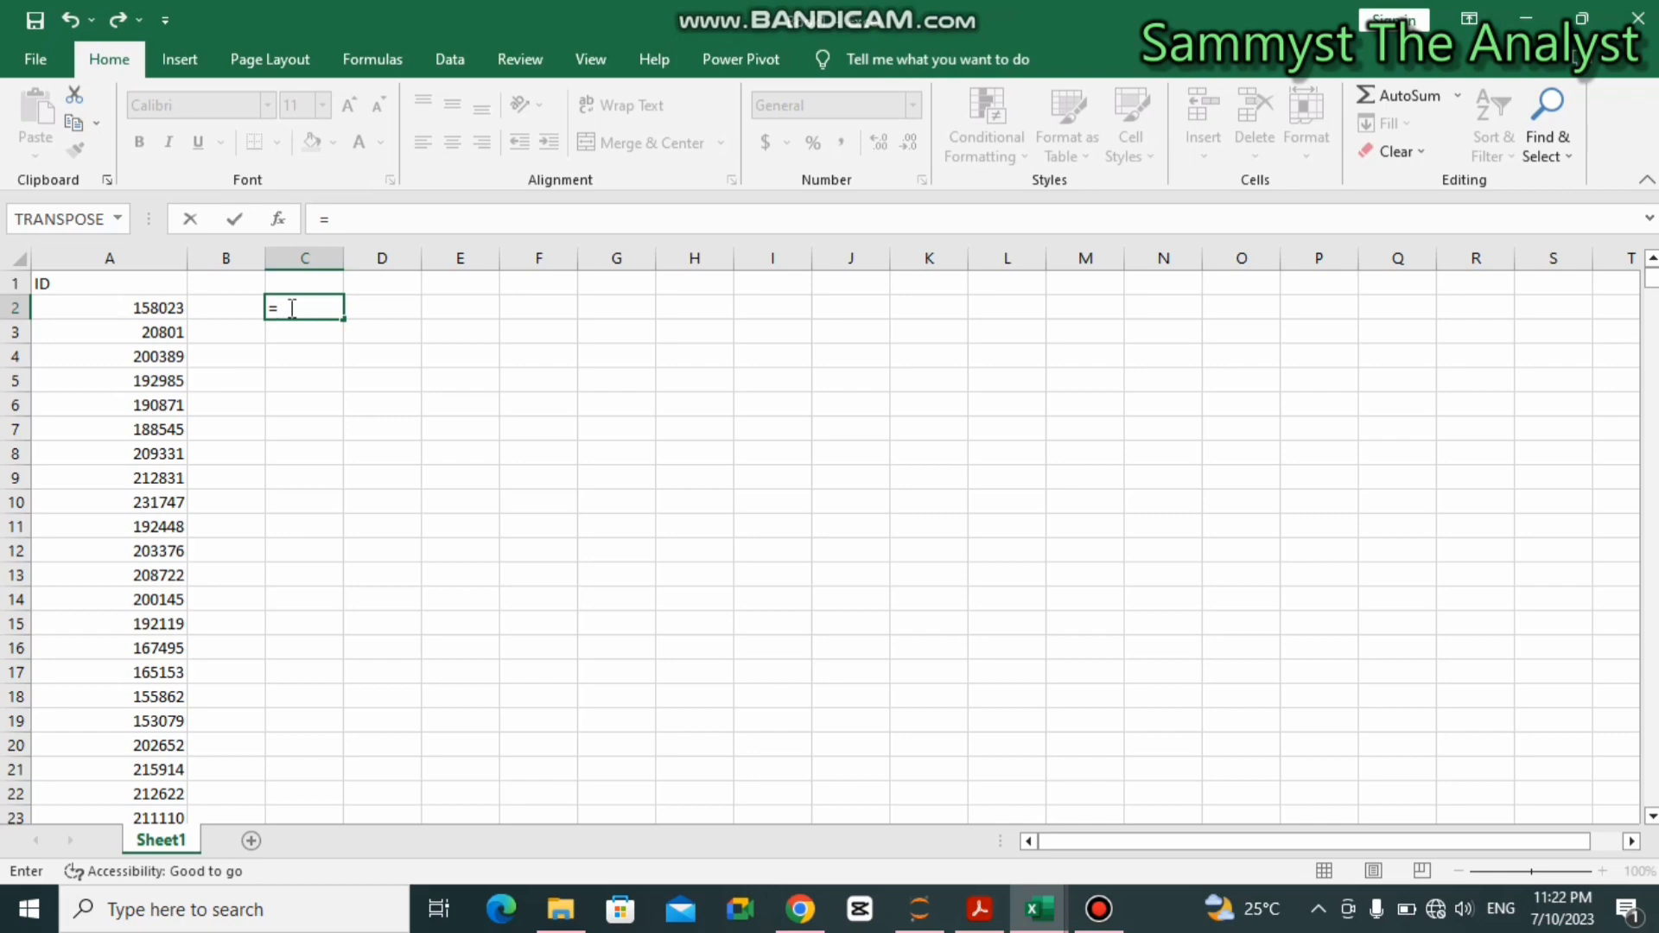
type("v")
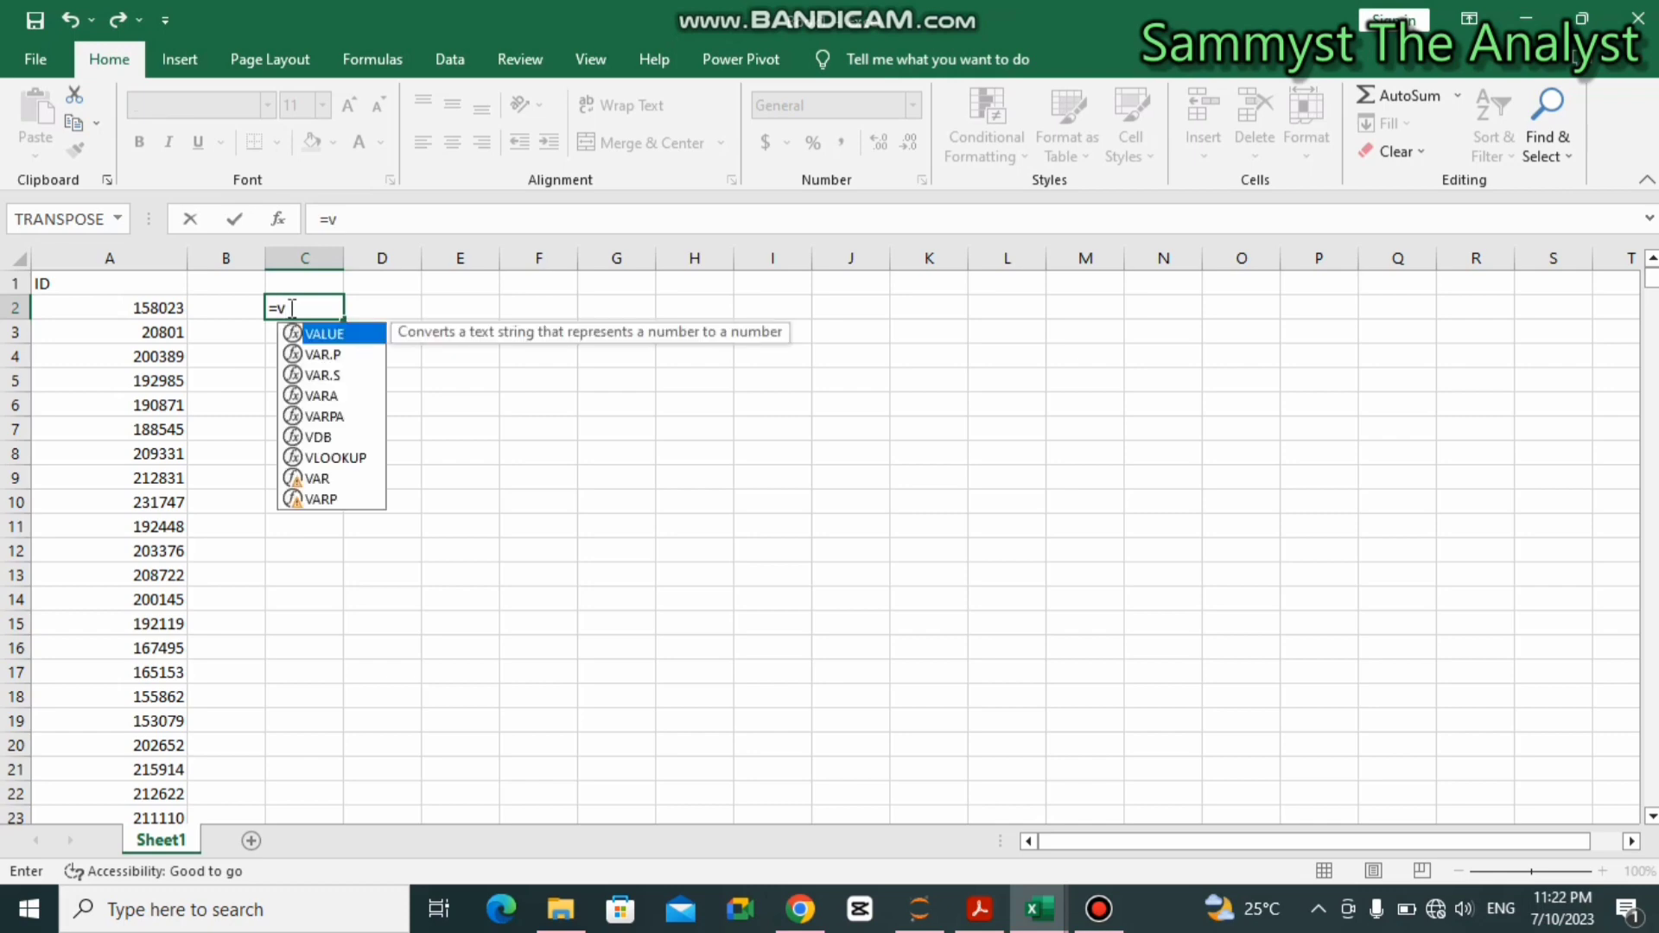
type("loo")
key("Tab")
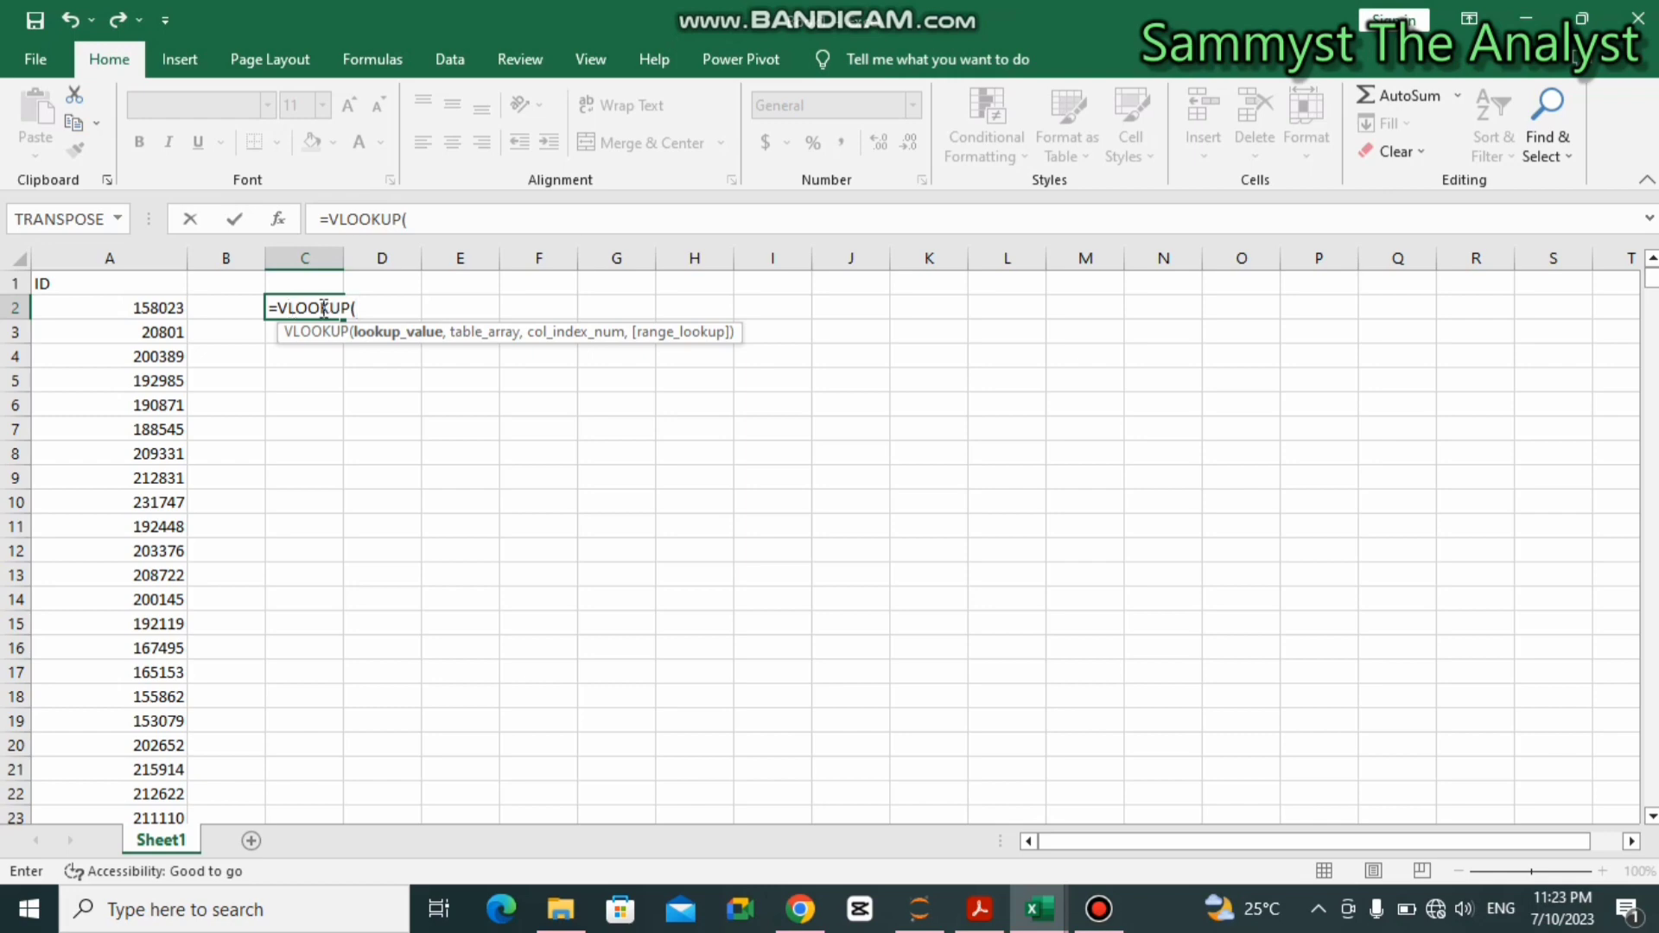
left_click(156, 310)
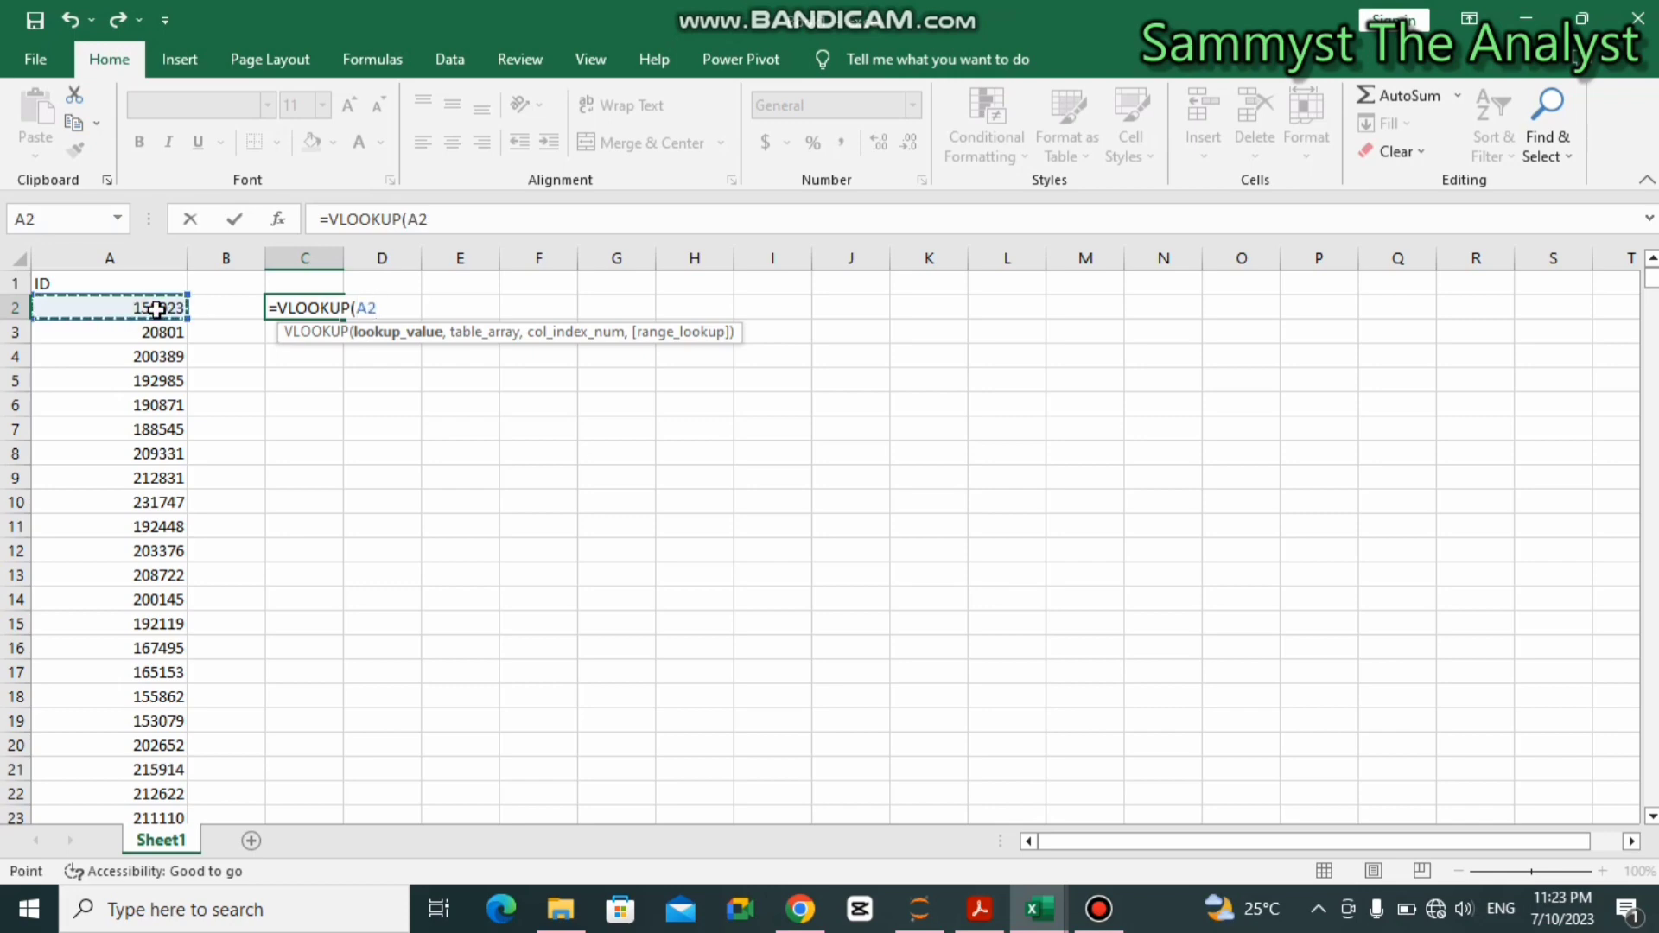
type(",")
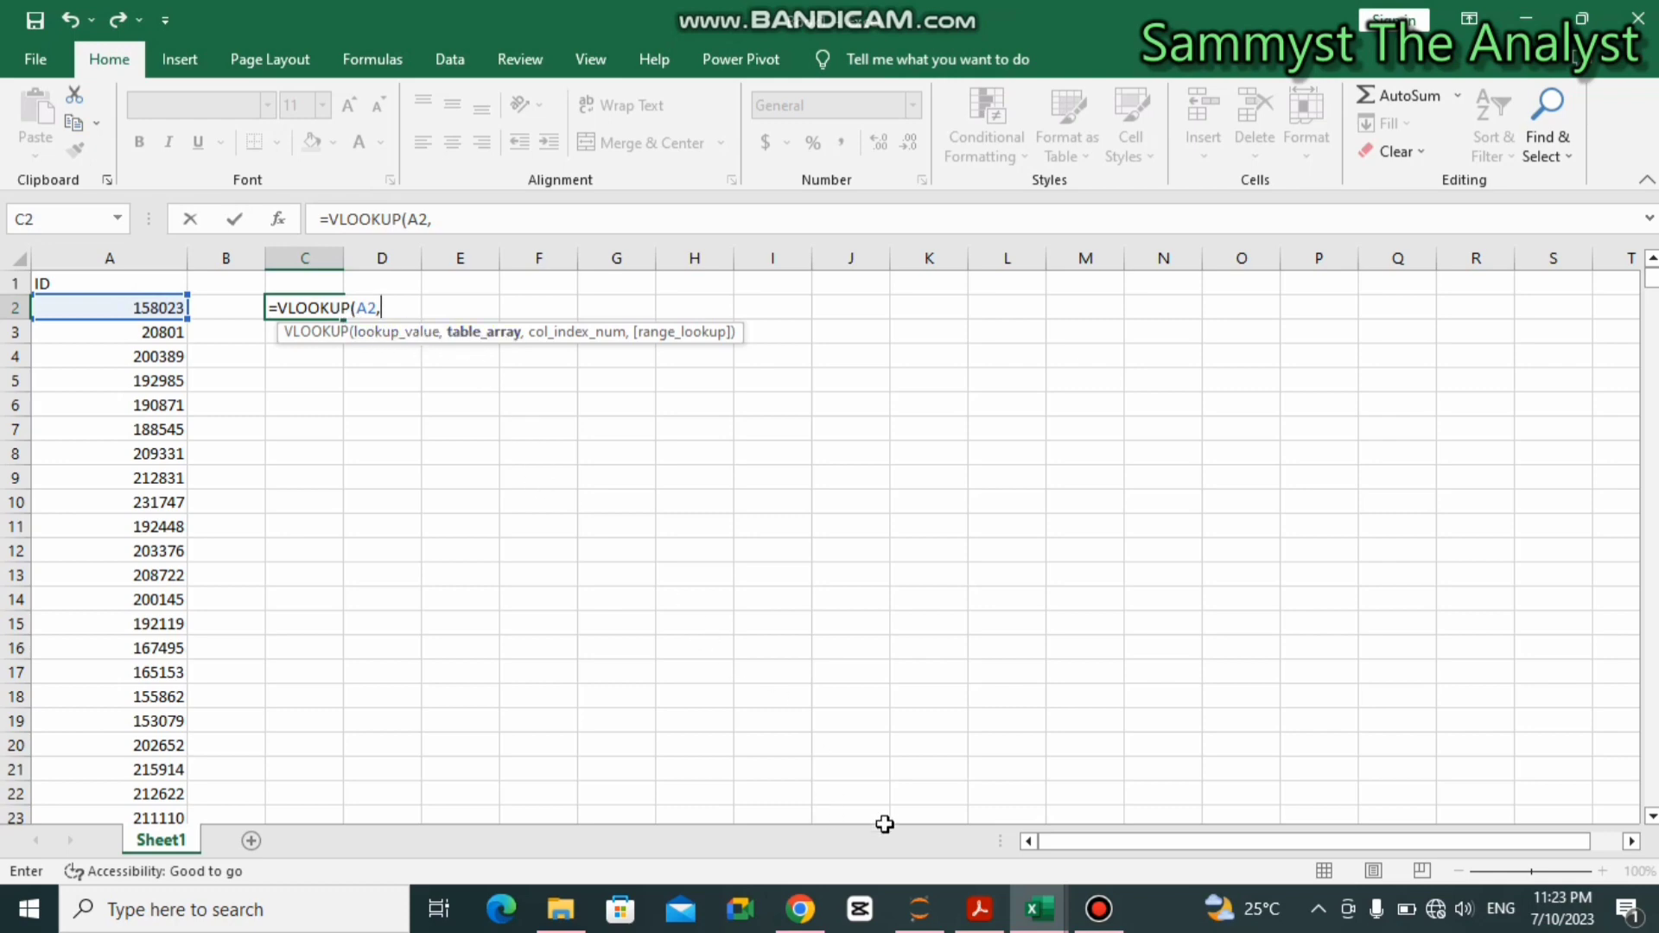
- Set the VLOOKUP table array to columns A:F of the Muskets_teamData_V2 sheet in the other workbook
mouse_move(1043, 914)
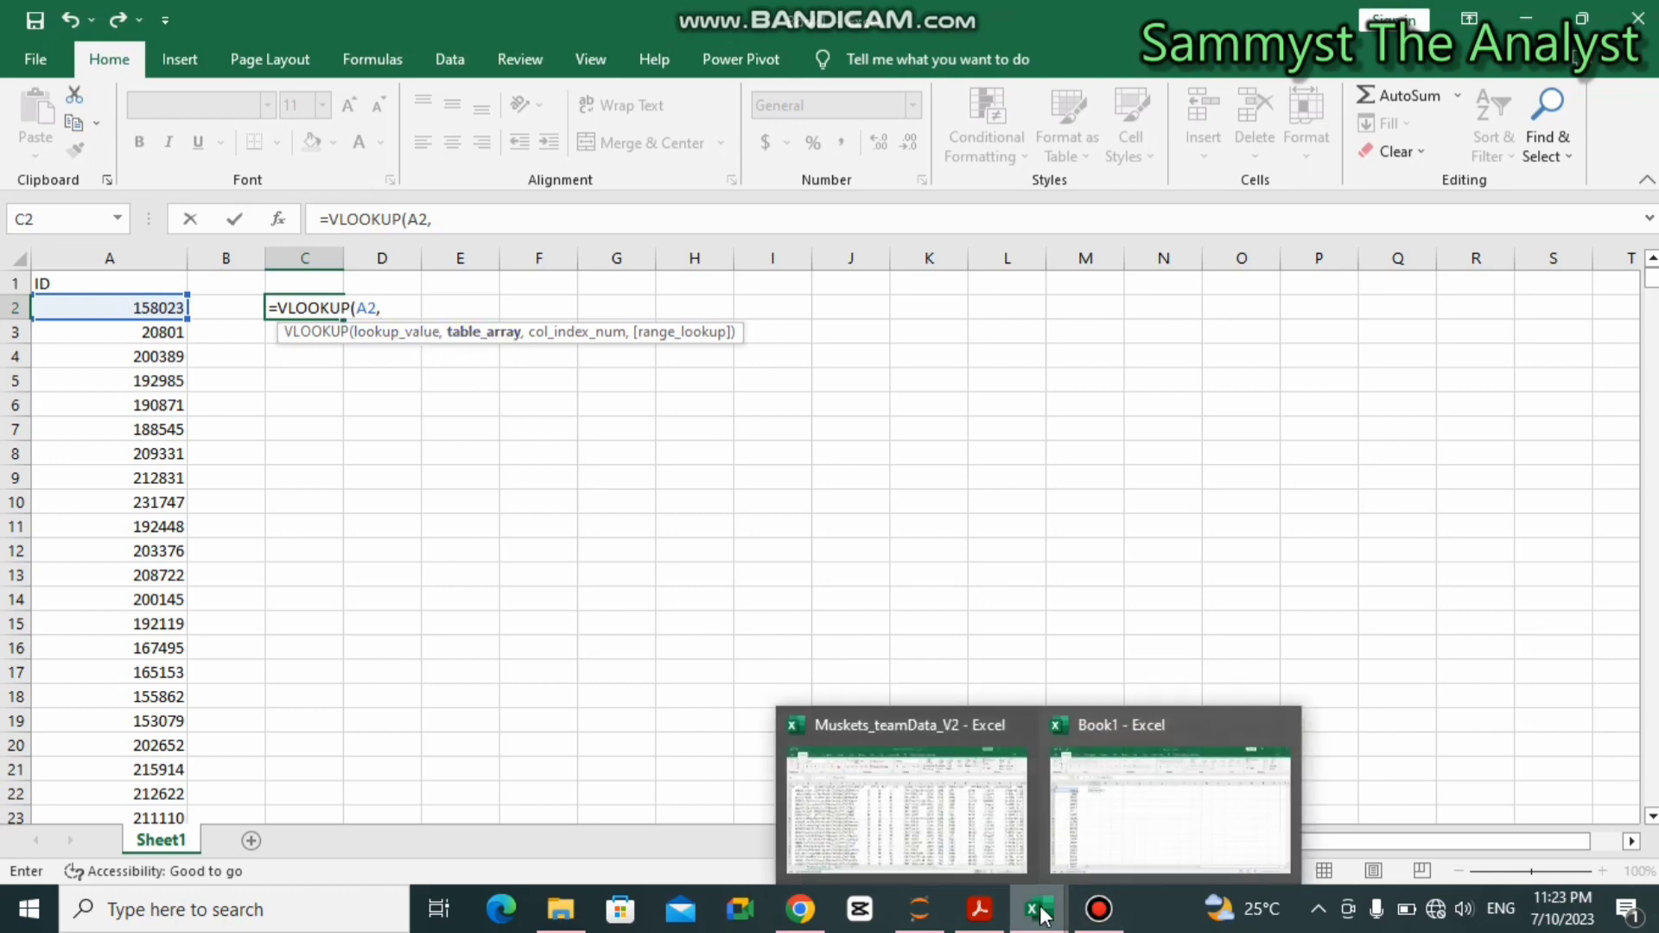
left_click(955, 845)
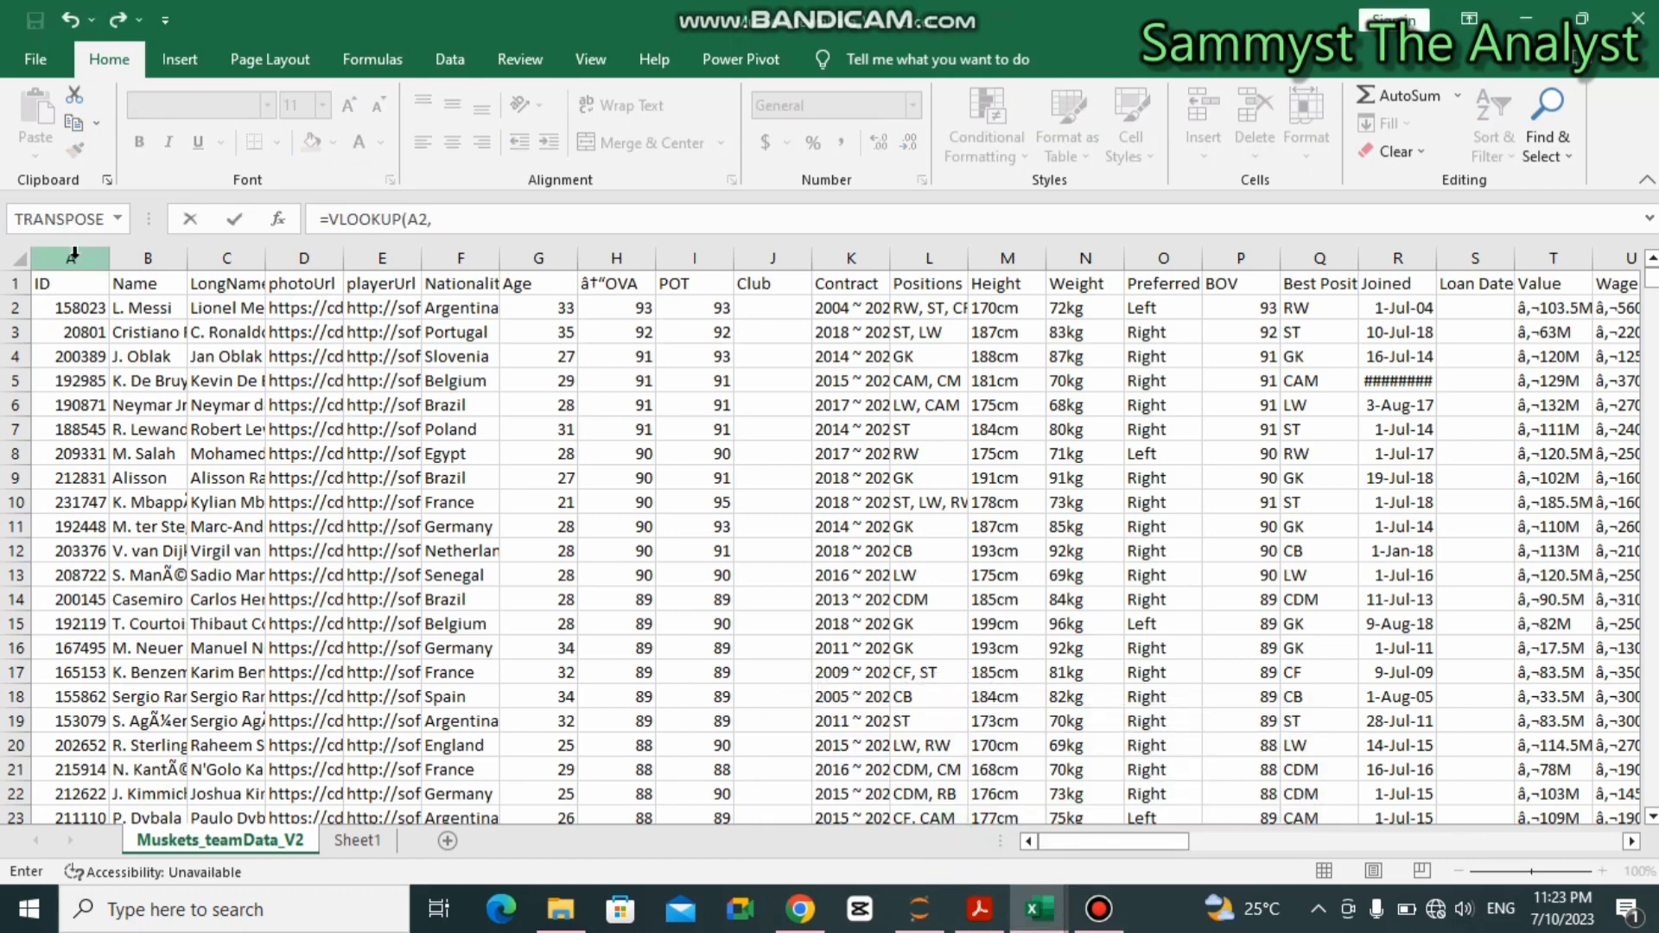
left_click_drag(71, 258, 462, 258)
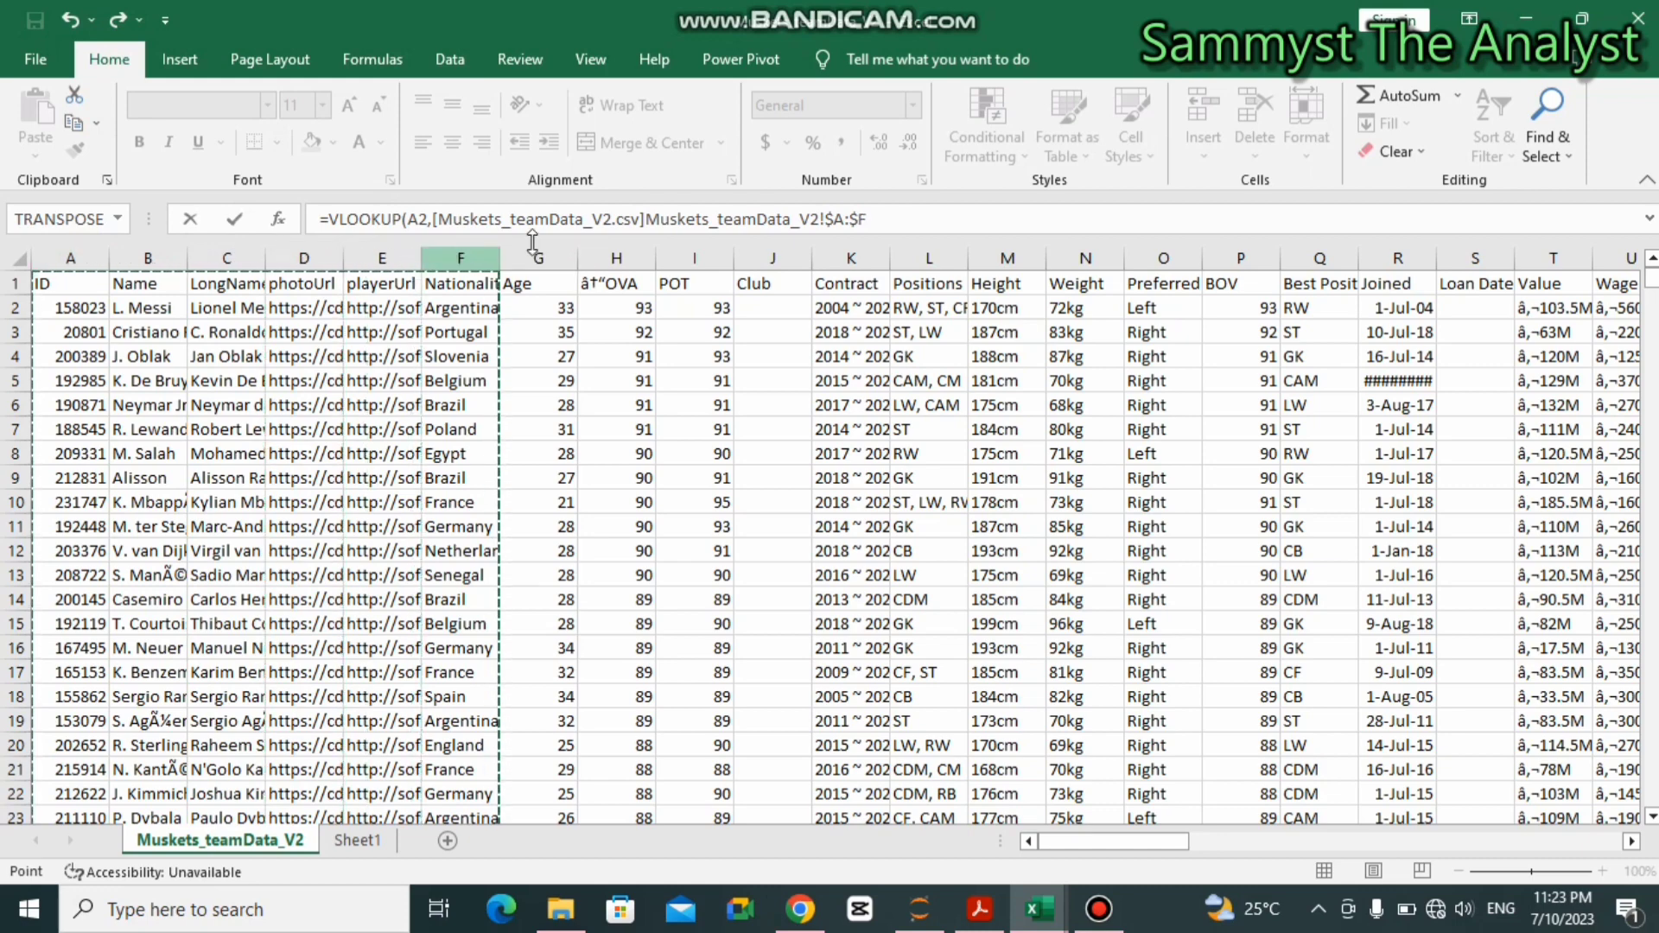
left_click(943, 219)
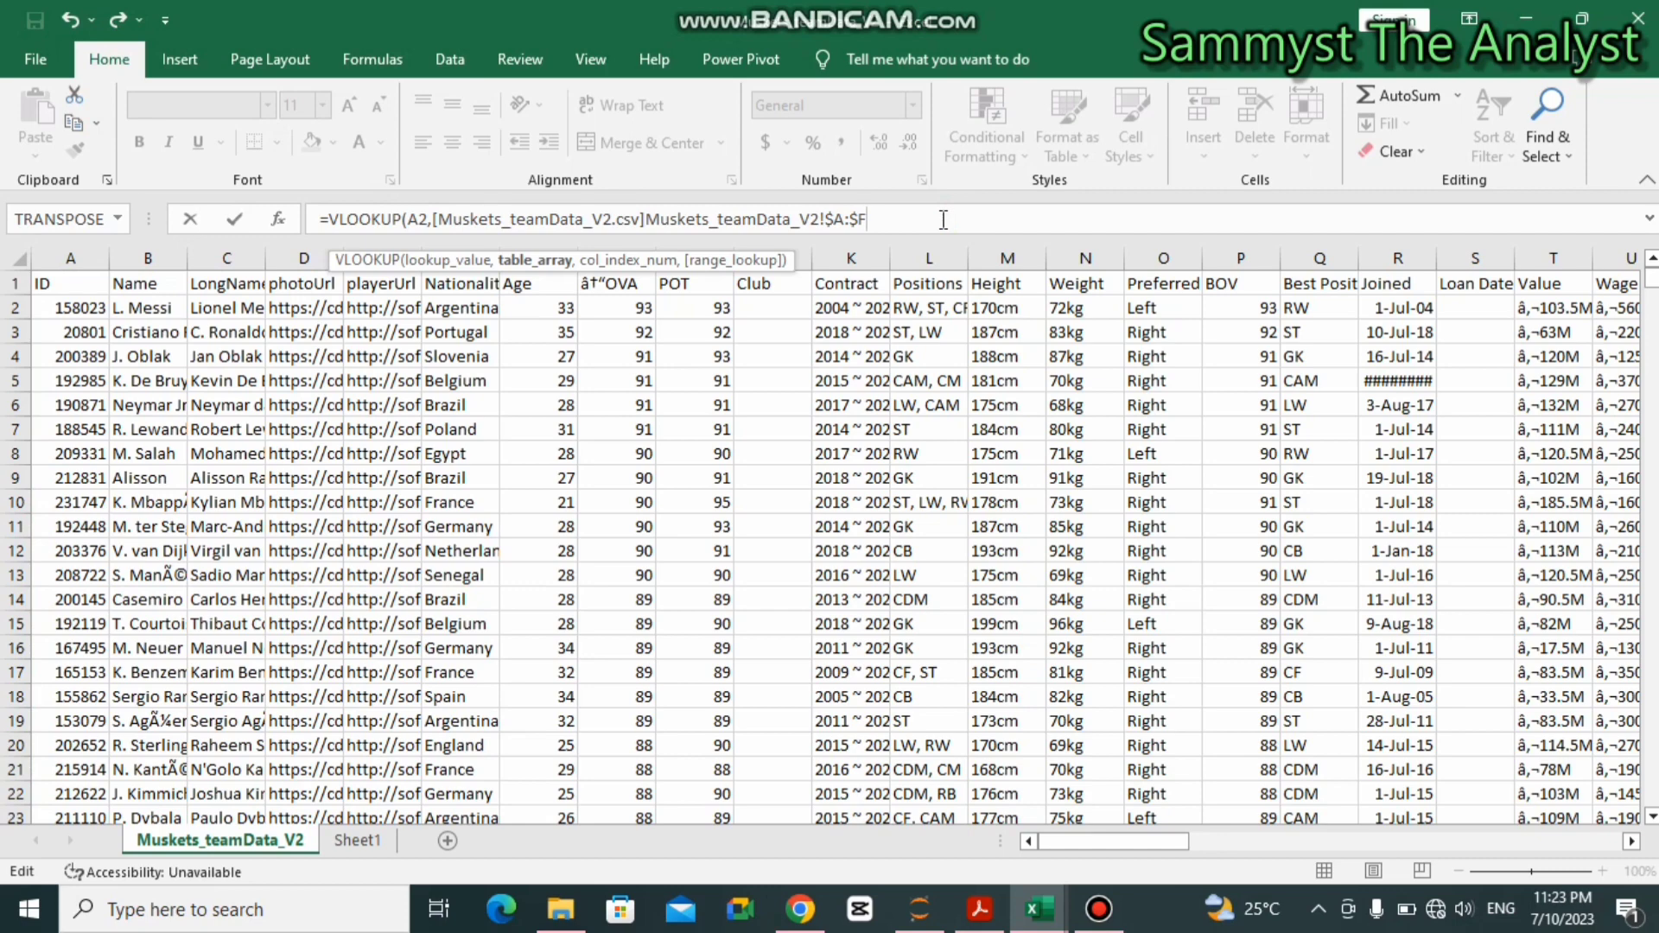
- Complete the cross-workbook VLOOKUP formula with column index 6 and FALSE for an exact match
type(",6")
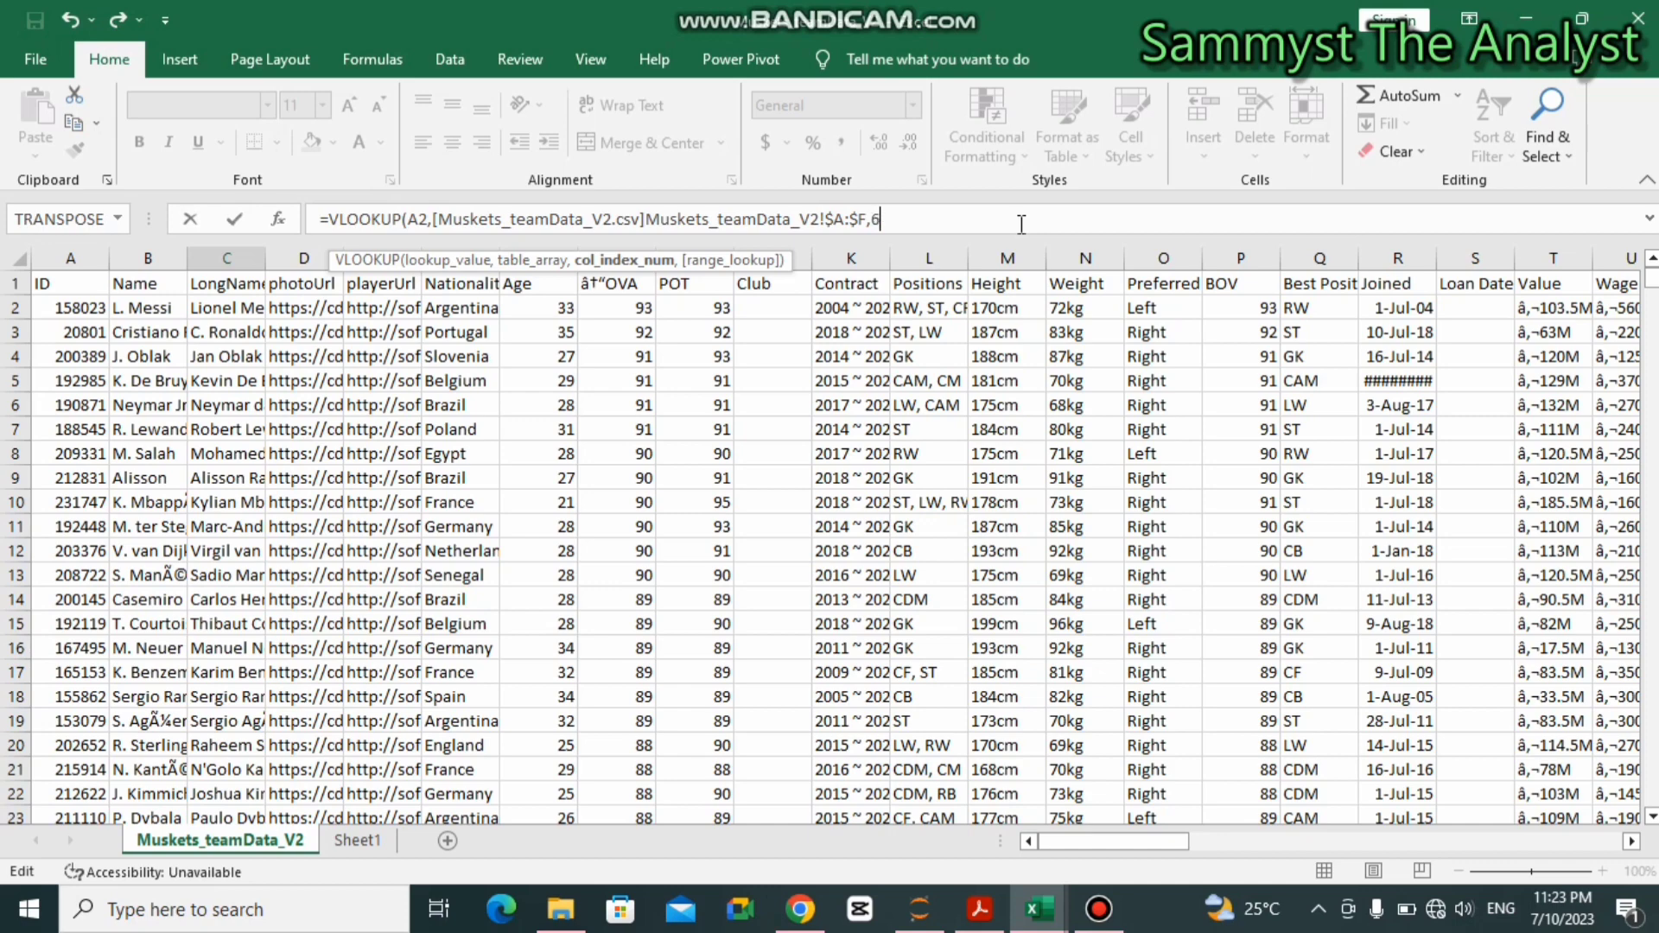
type(",")
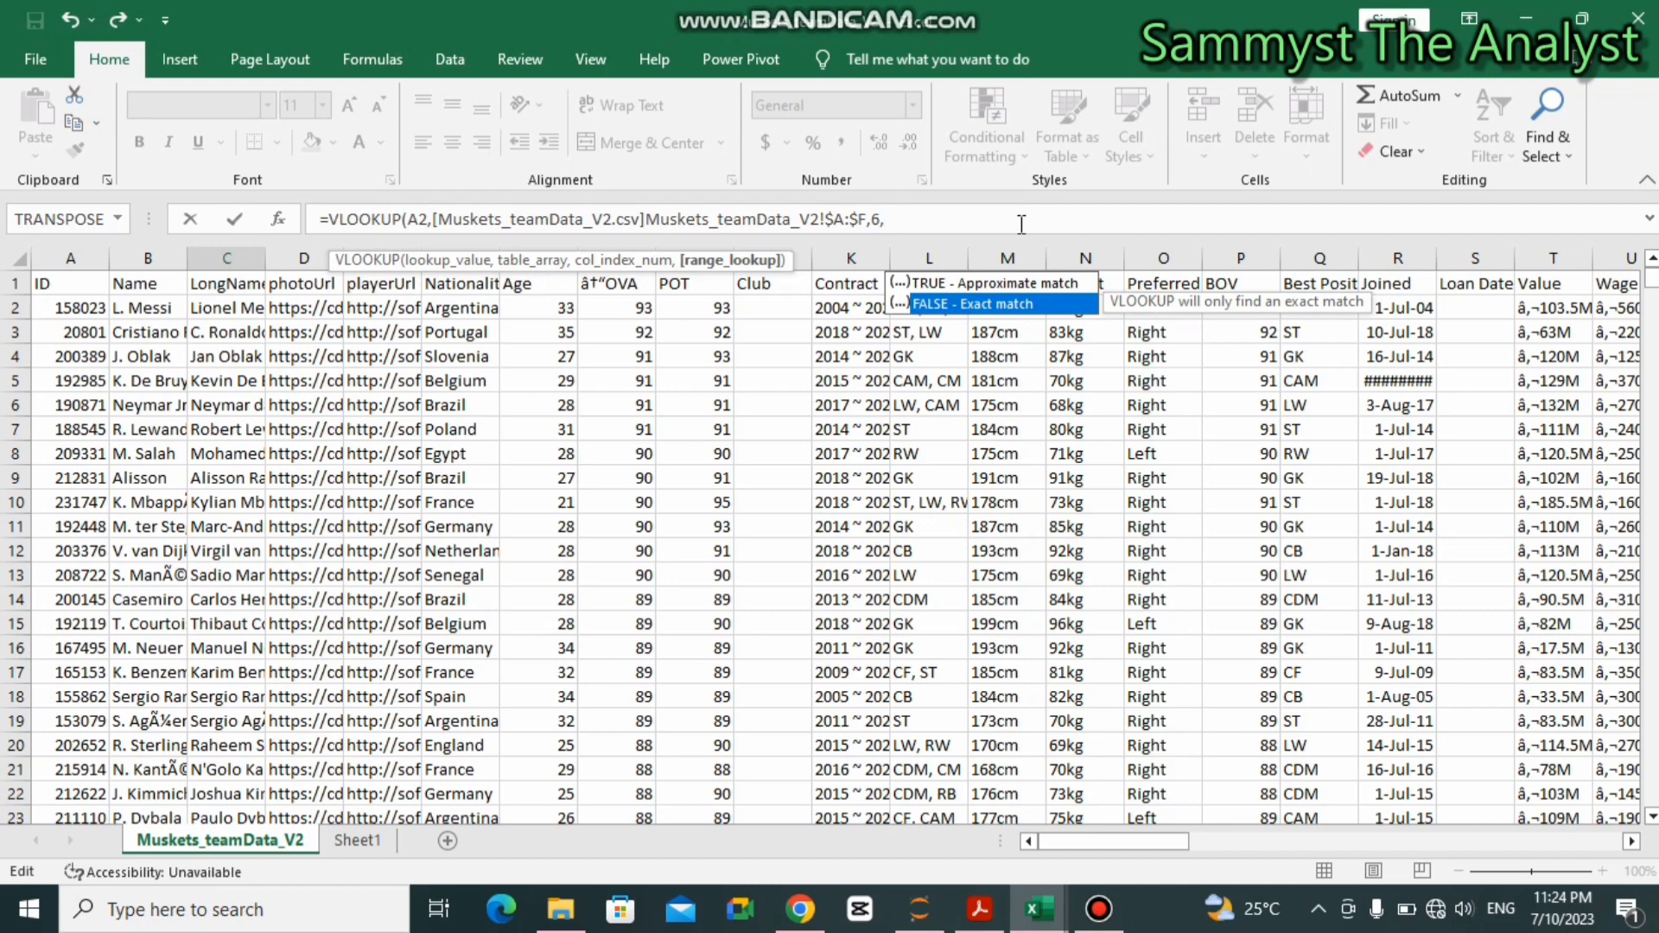
key("Tab")
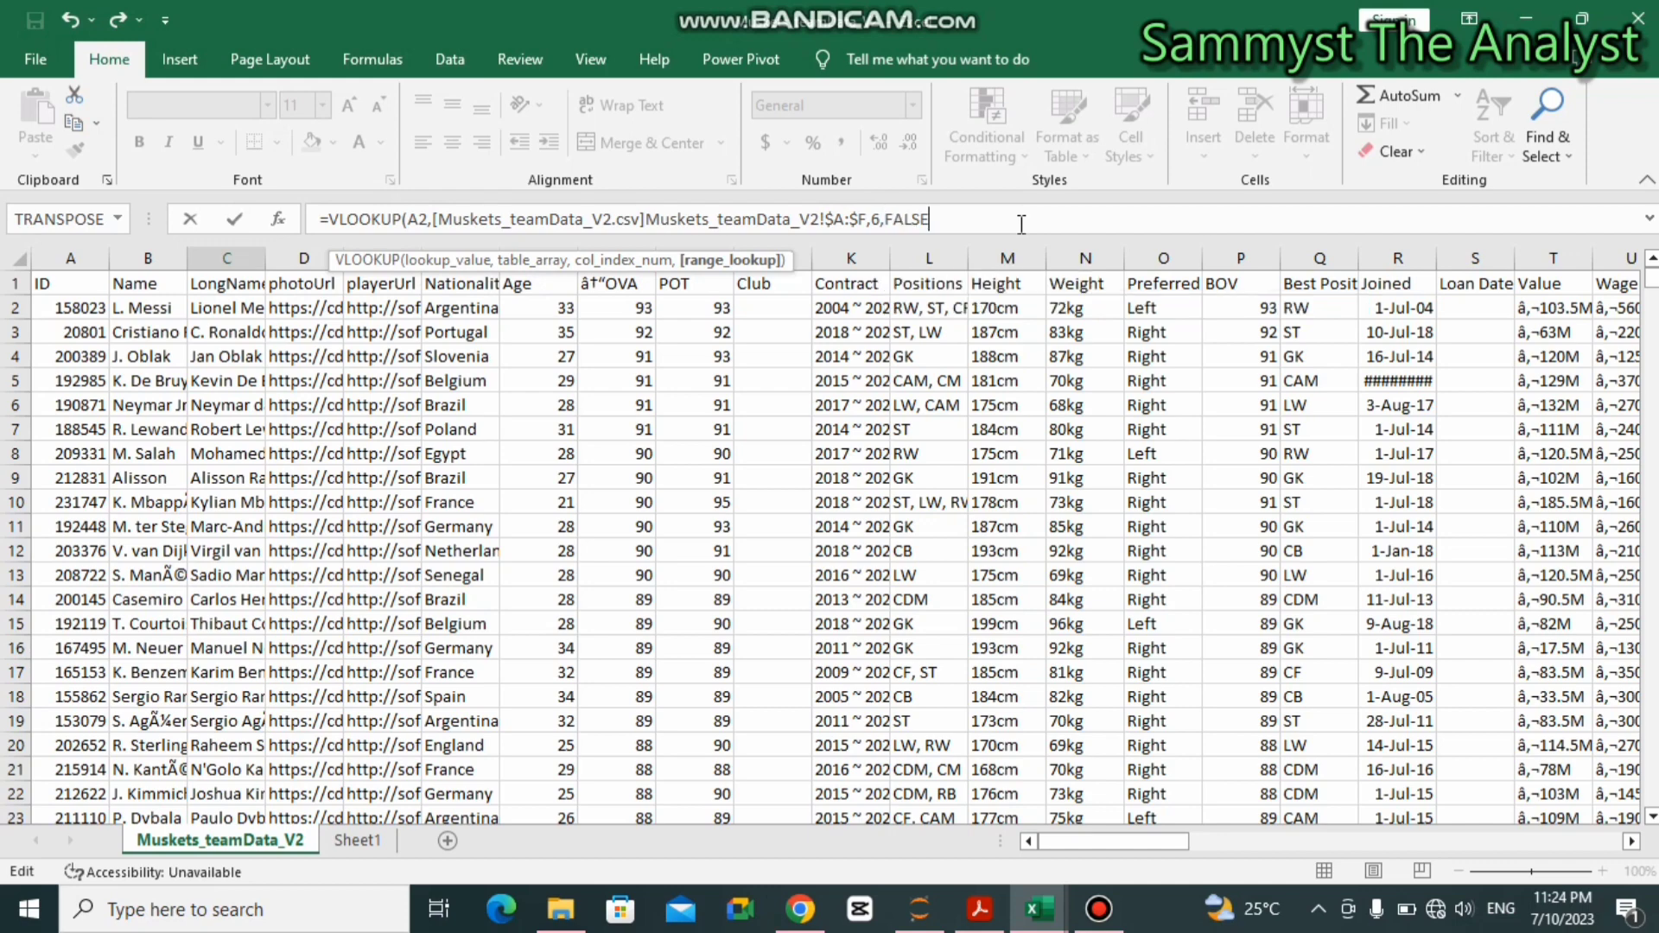
type(")")
key("Return")
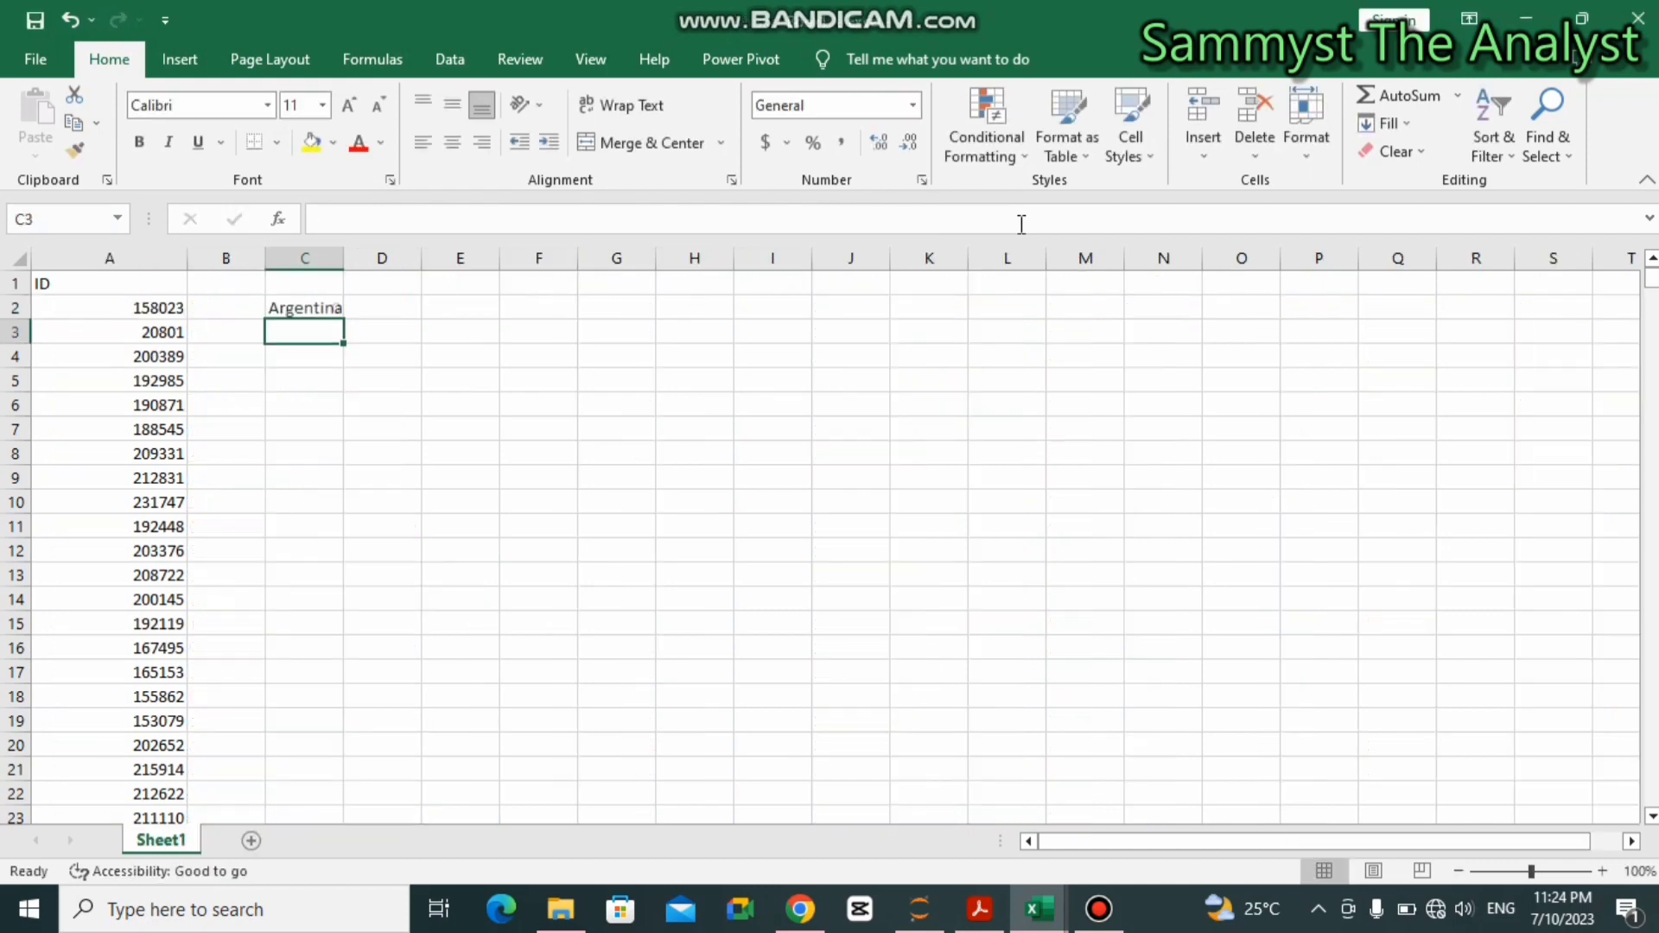
- Fill the nationality VLOOKUP formula from C2 down to C36 in Book1
left_click(326, 311)
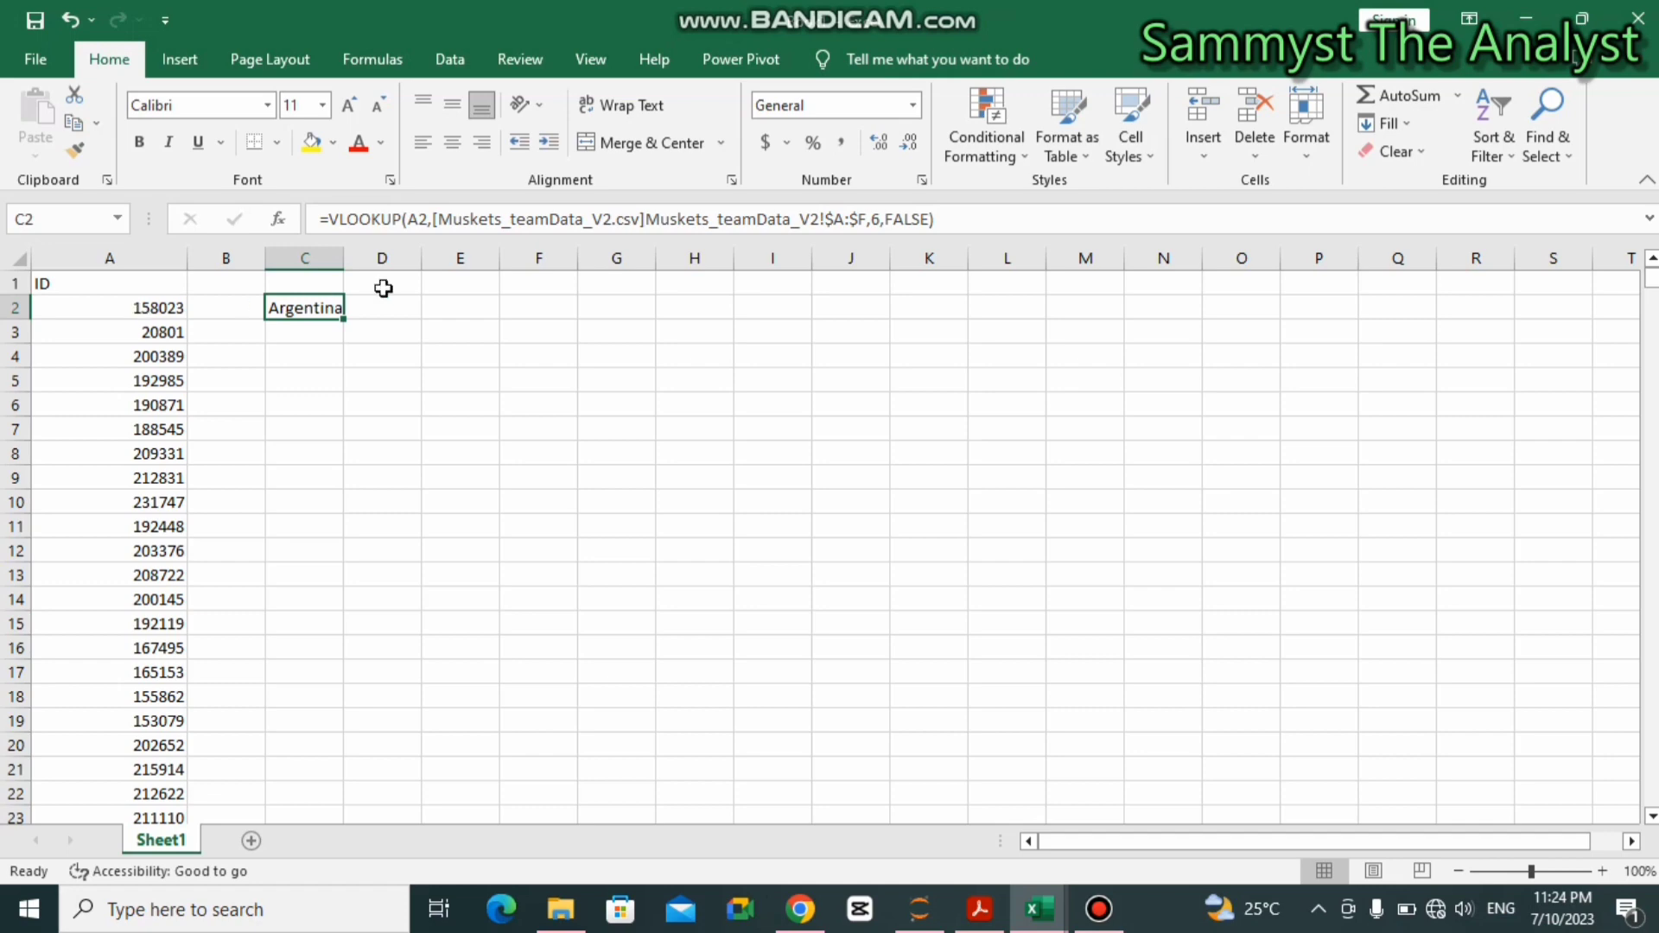
left_click(343, 322)
left_click(343, 322)
left_click(343, 323)
left_click(343, 322)
left_click(343, 323)
left_click(343, 320)
left_click_drag(343, 321, 344, 443)
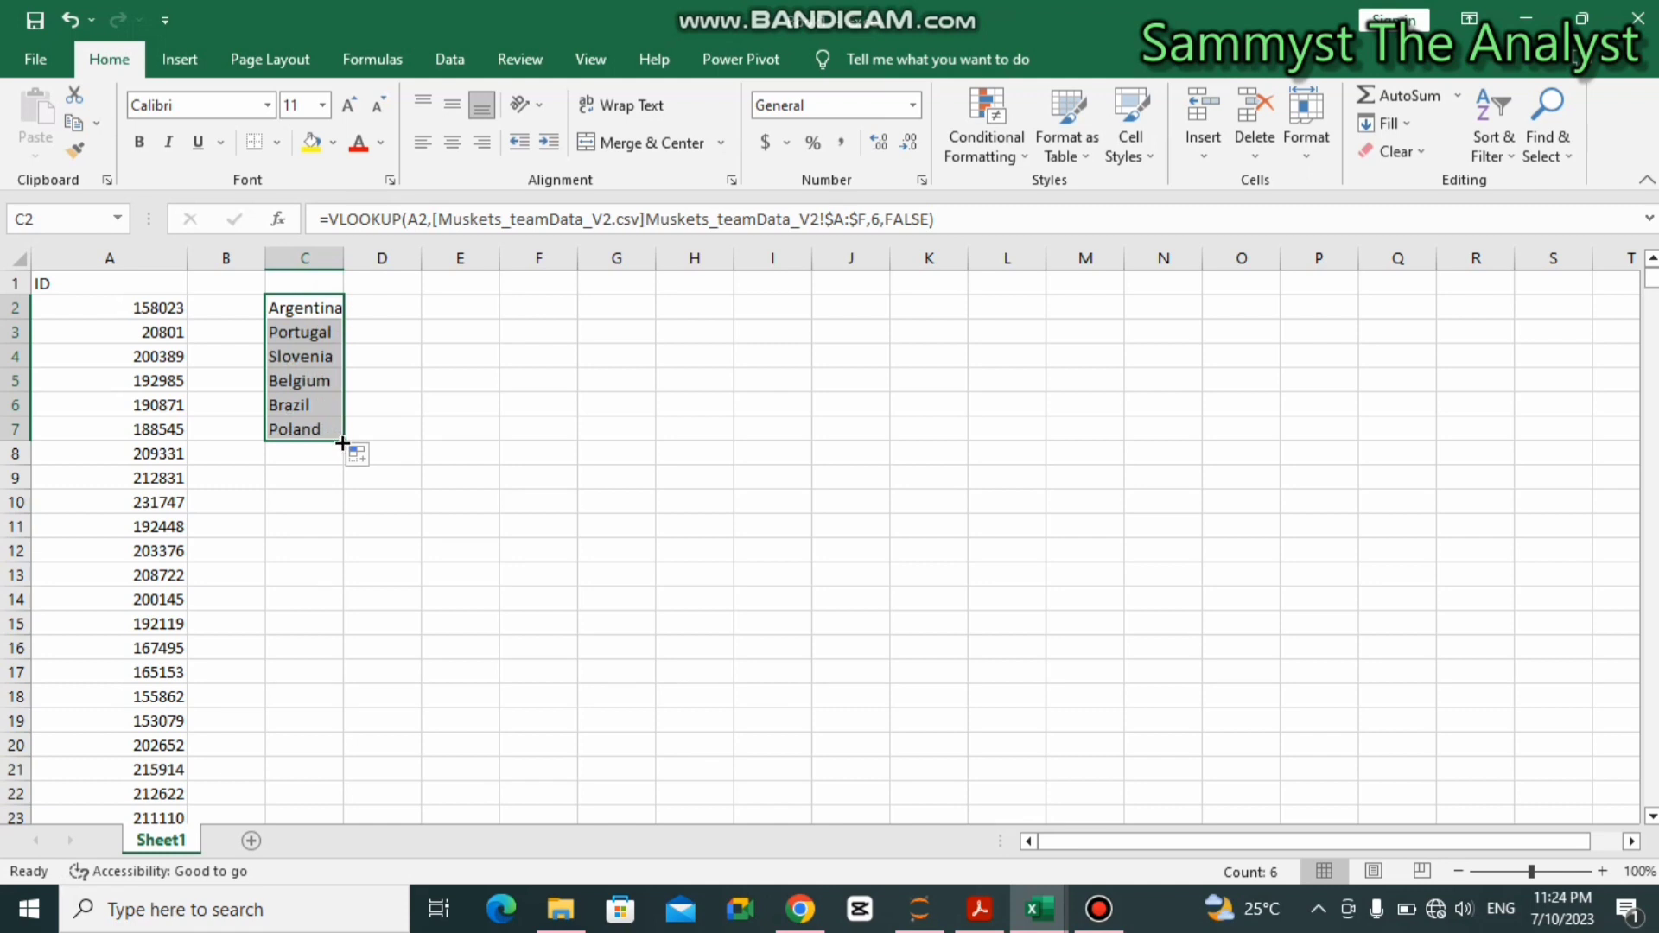
left_click(342, 443)
left_click_drag(342, 443, 346, 831)
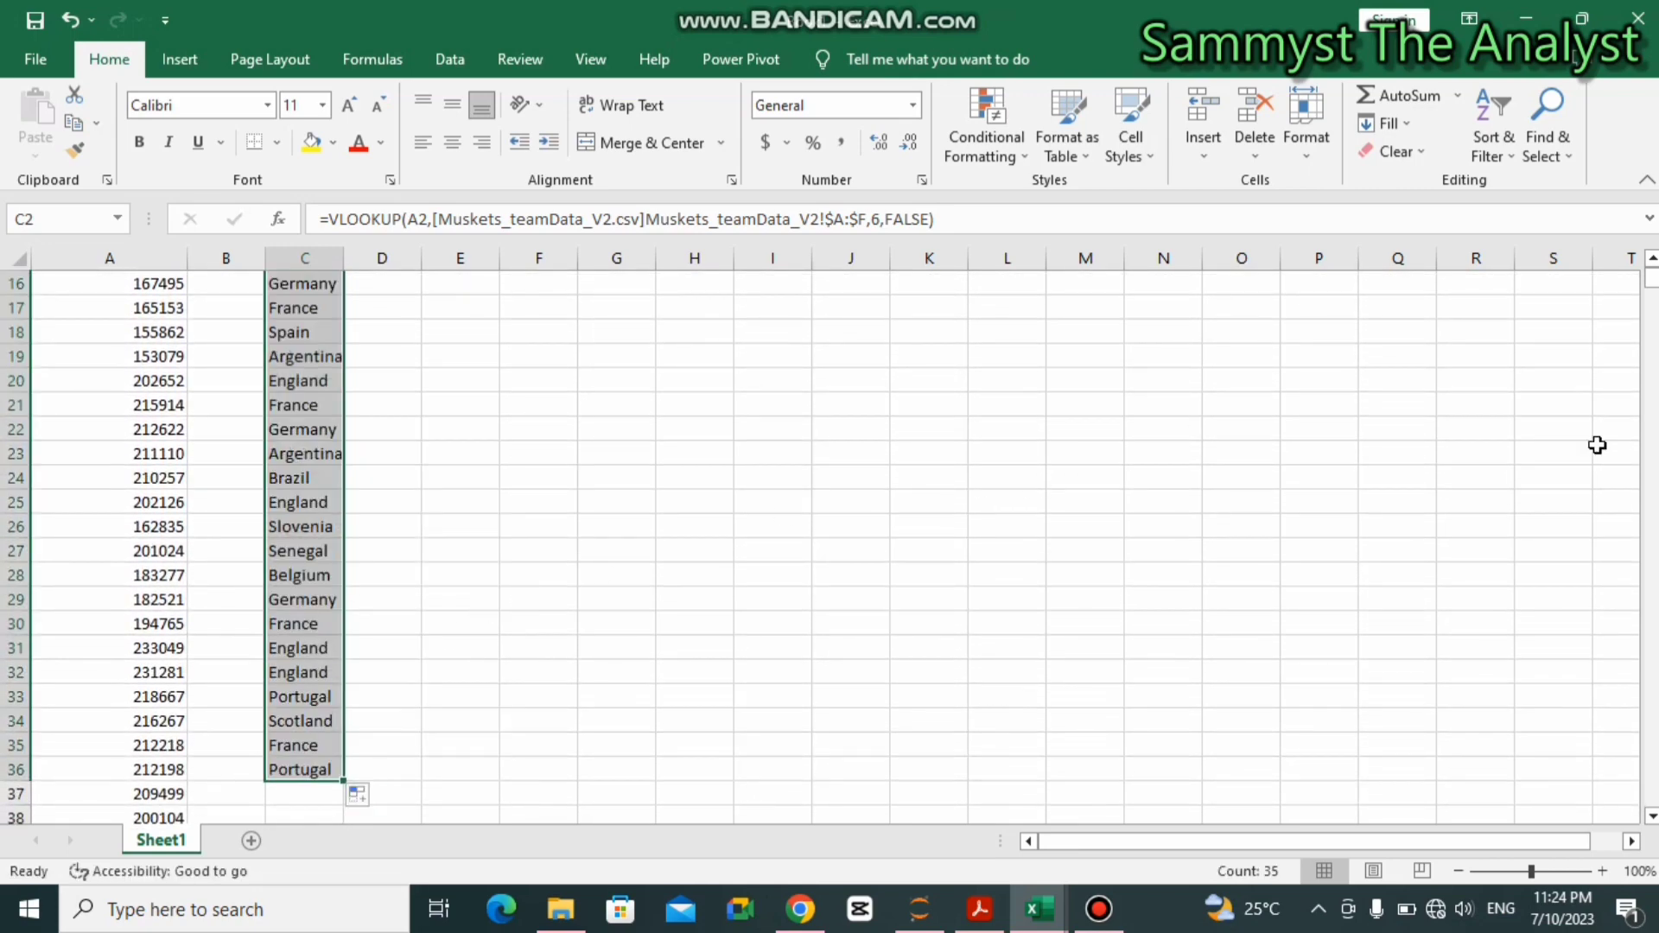
left_click_drag(1652, 281, 1652, 267)
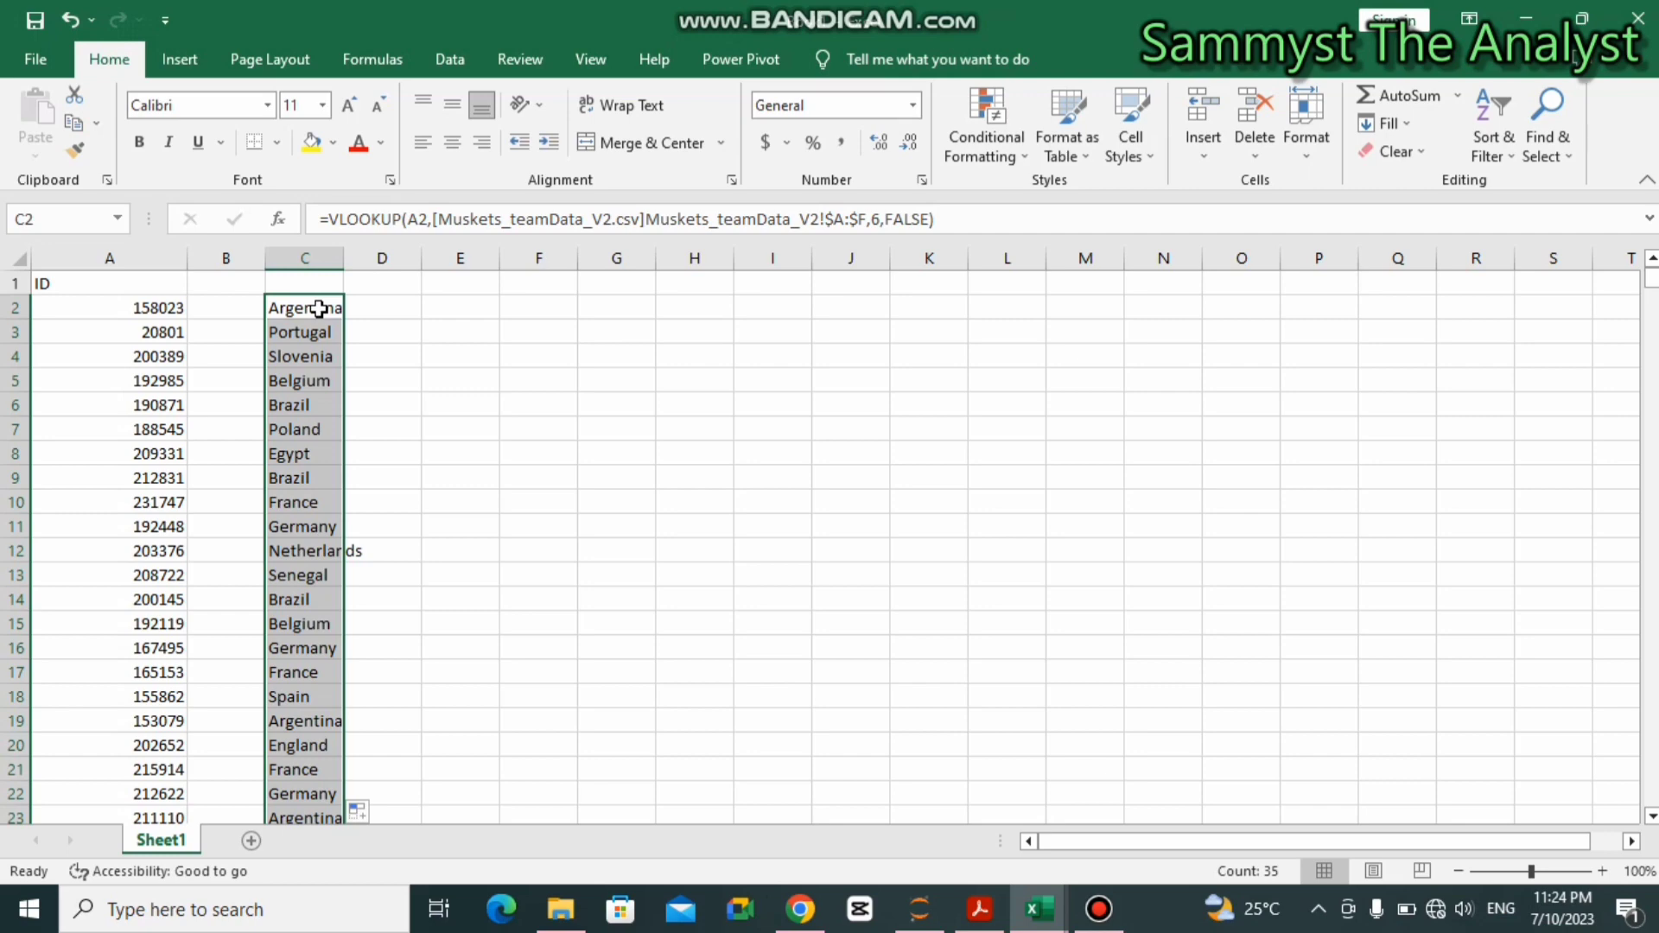
- Compare the looked-up nationalities in Book1 with the Nationality column in Muskets_teamData_V2, and review that workbook's Sheet1 lookup
left_click(154, 311)
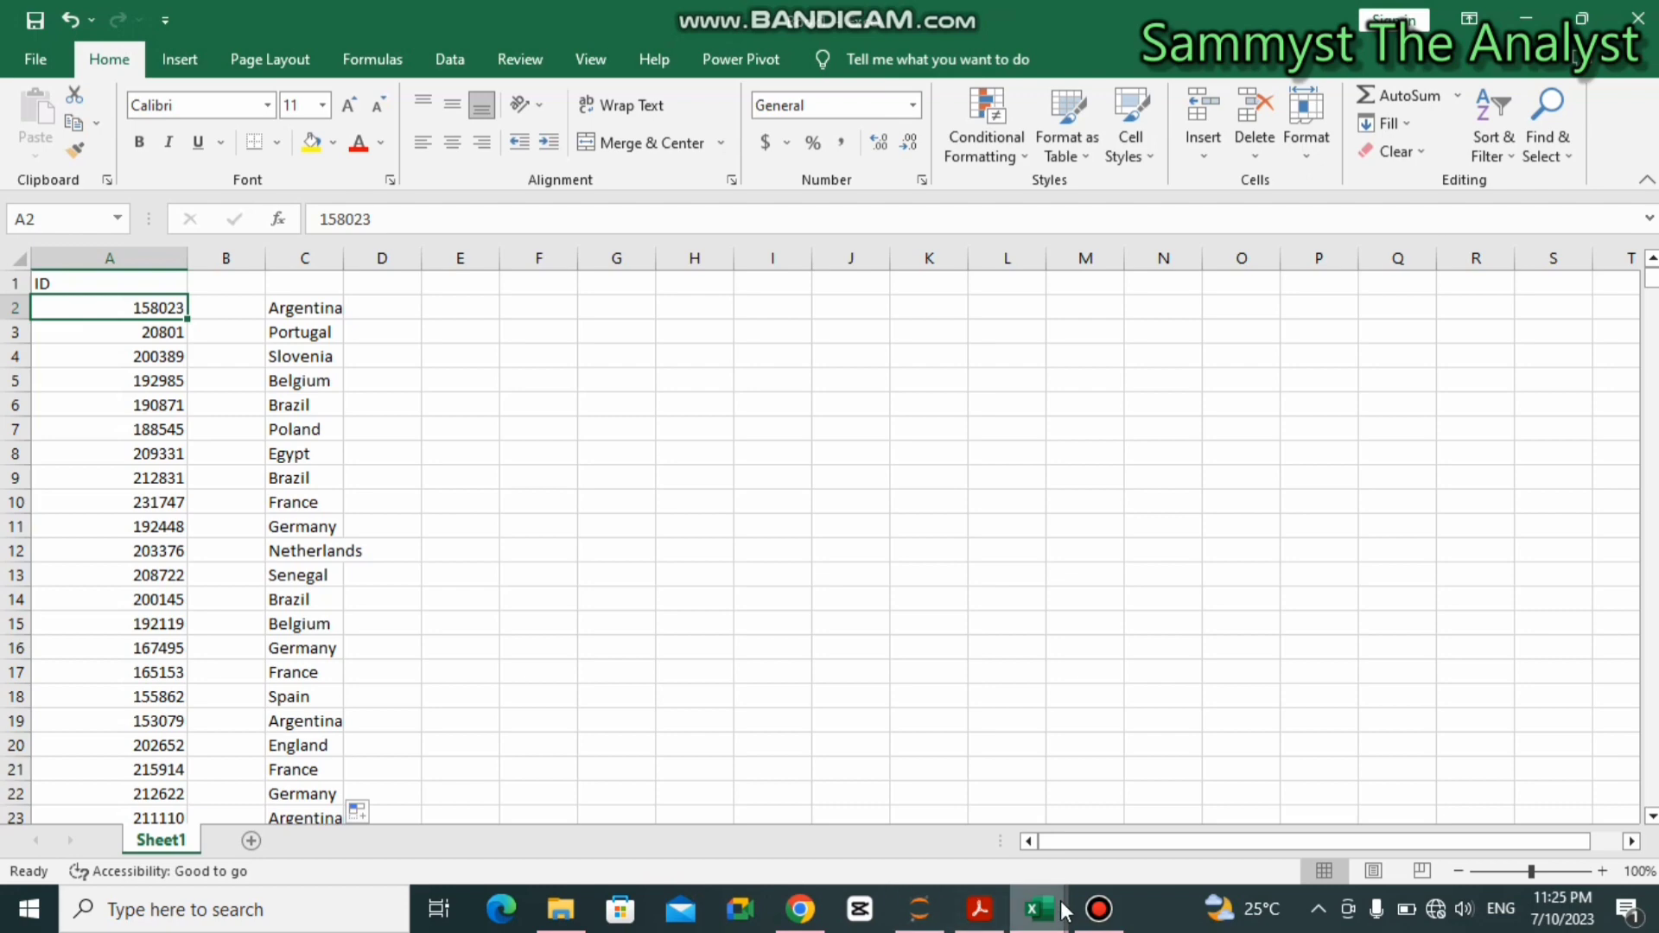
mouse_move(1061, 907)
left_click(939, 813)
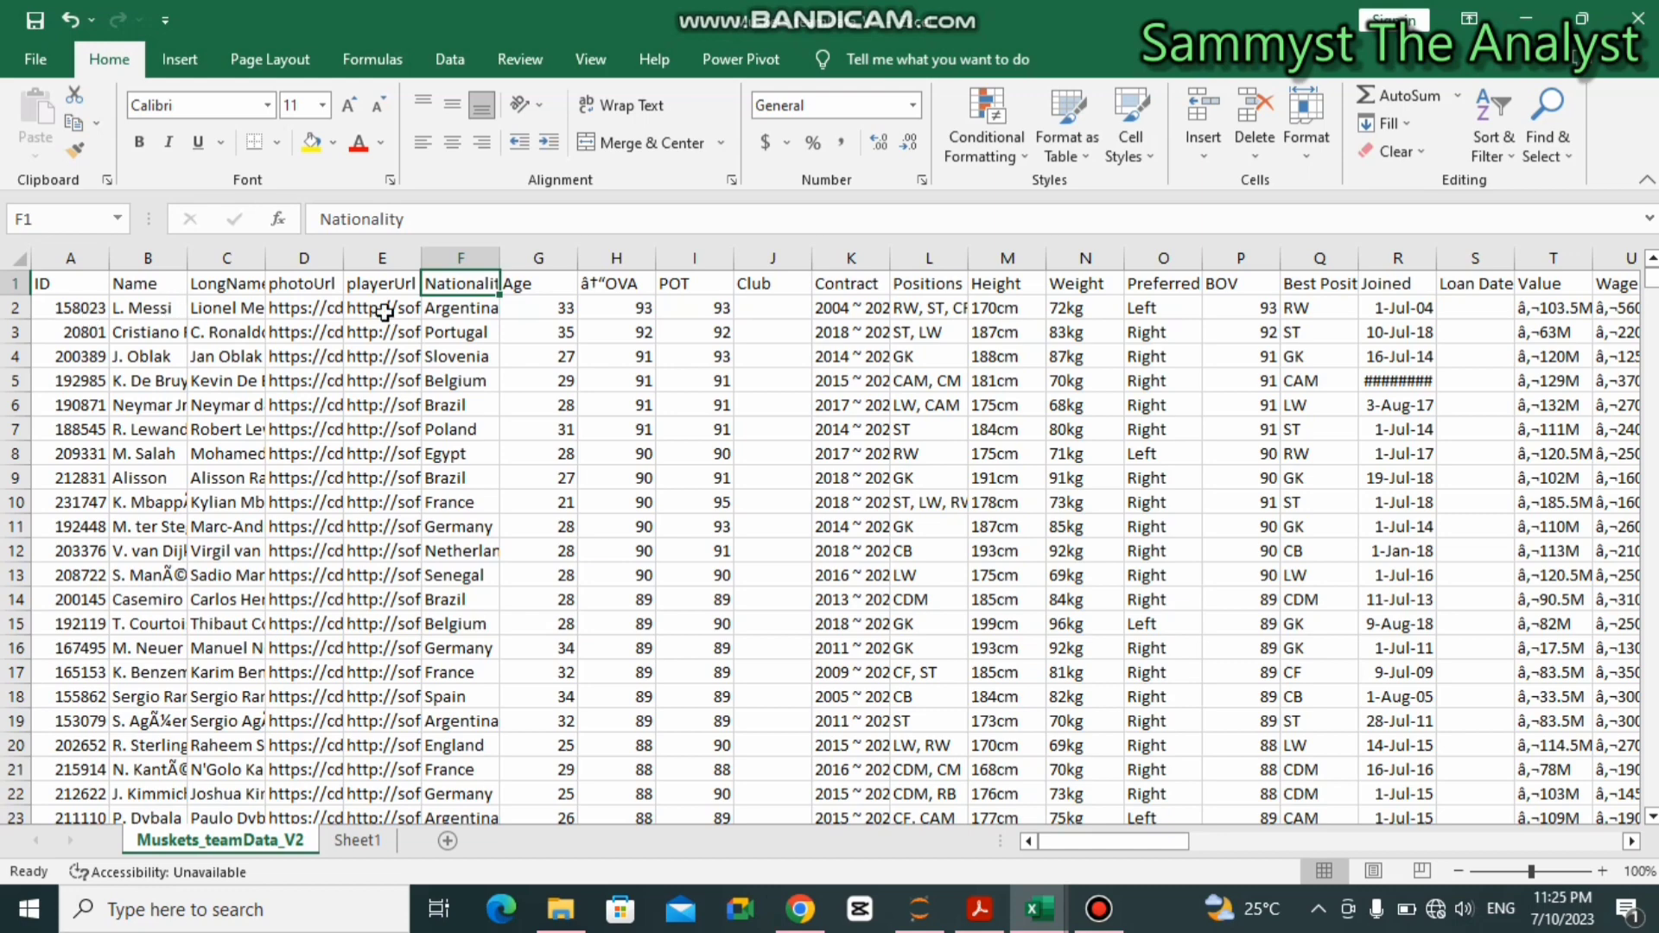
left_click(475, 313)
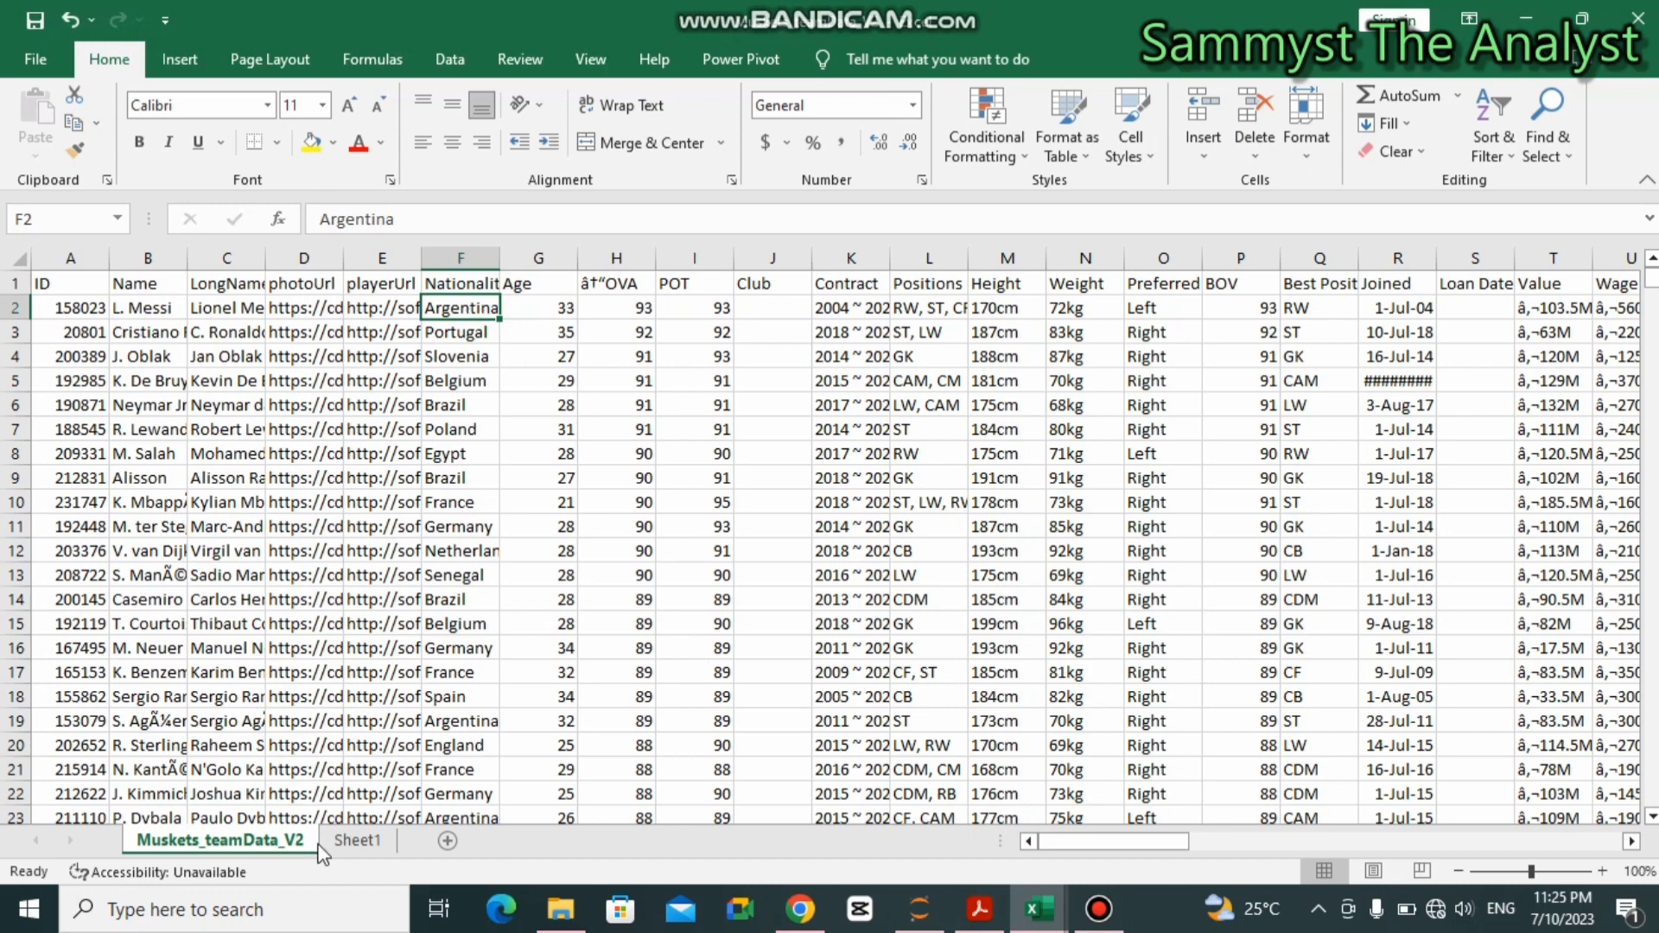
left_click(353, 841)
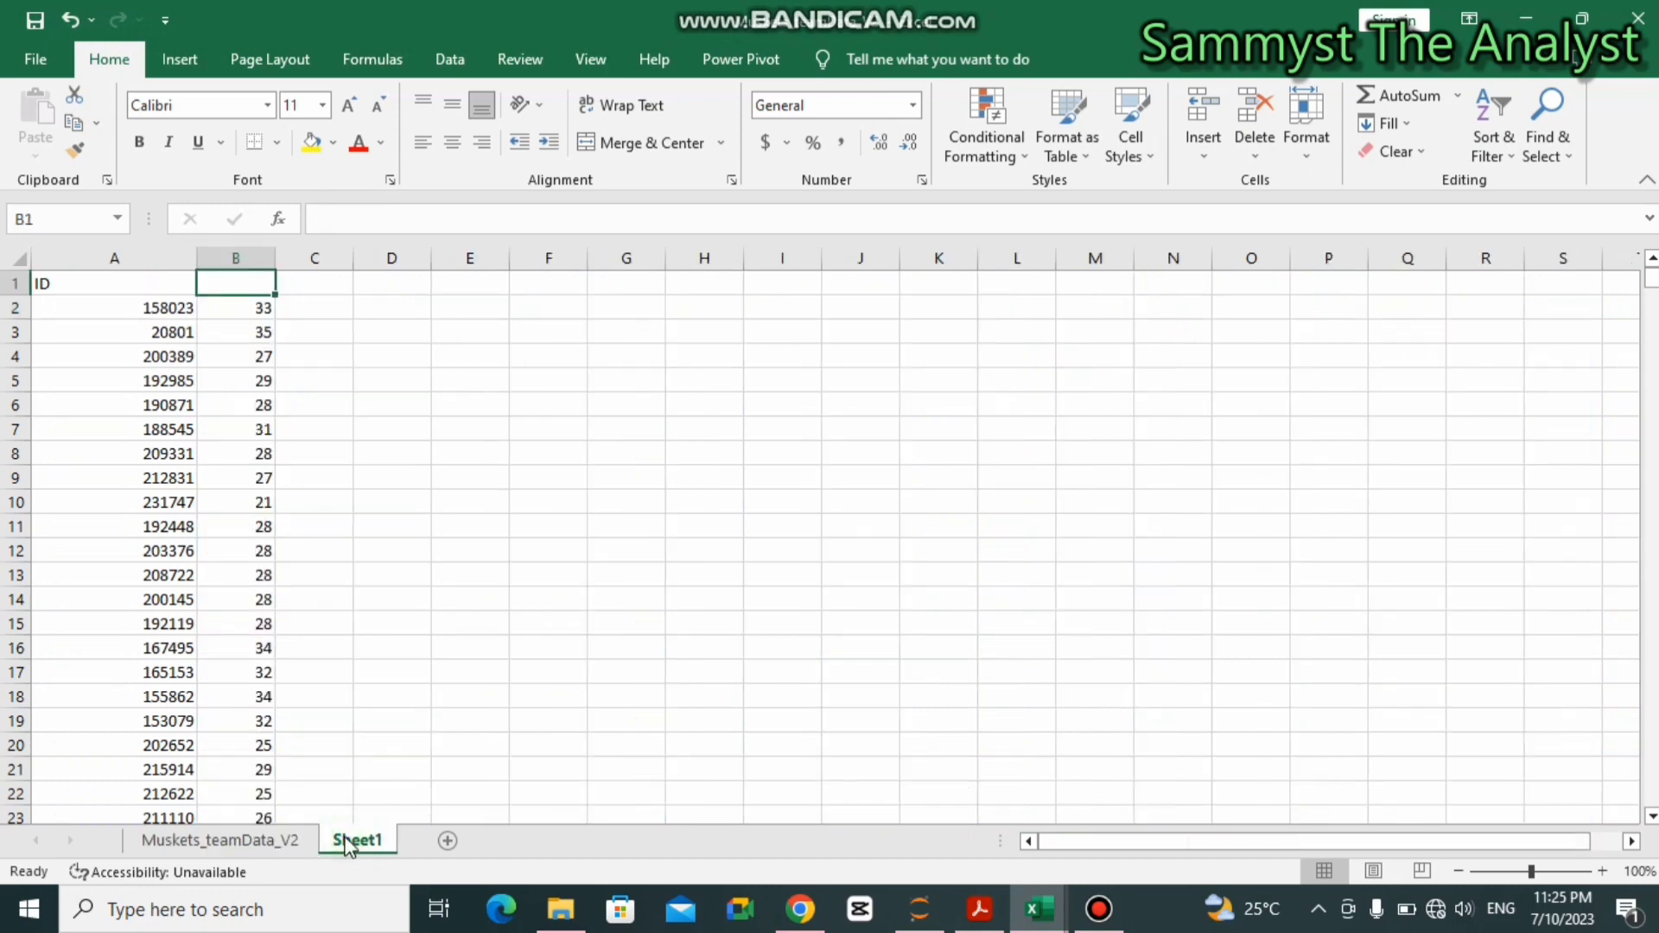
left_click(249, 840)
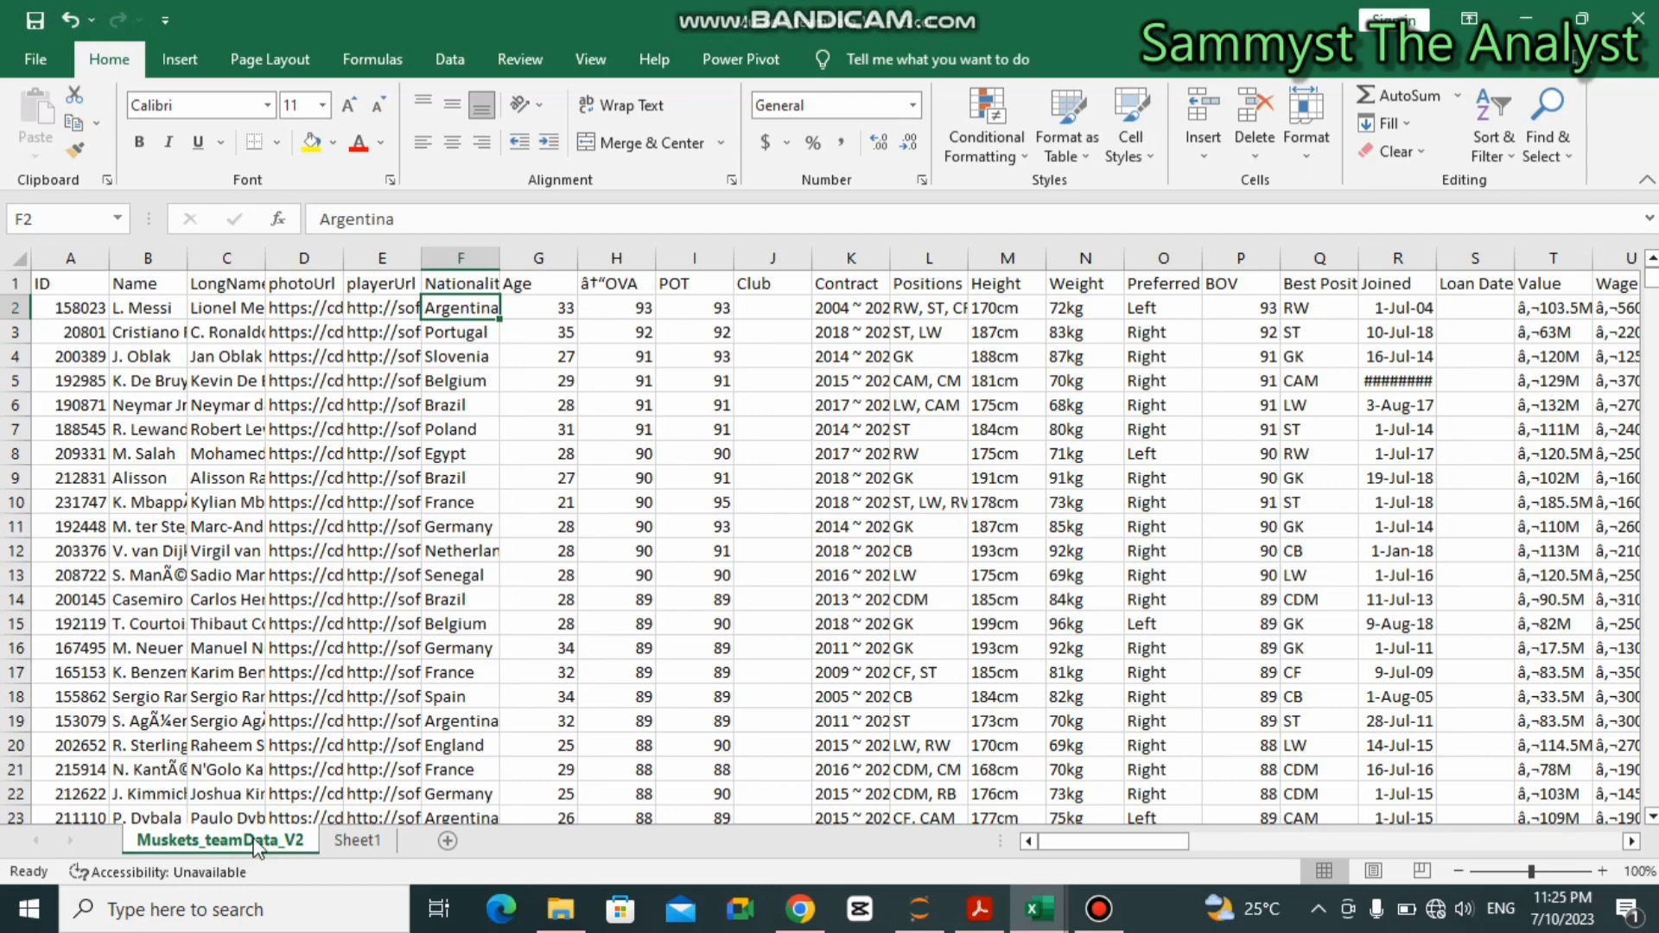
left_click(356, 841)
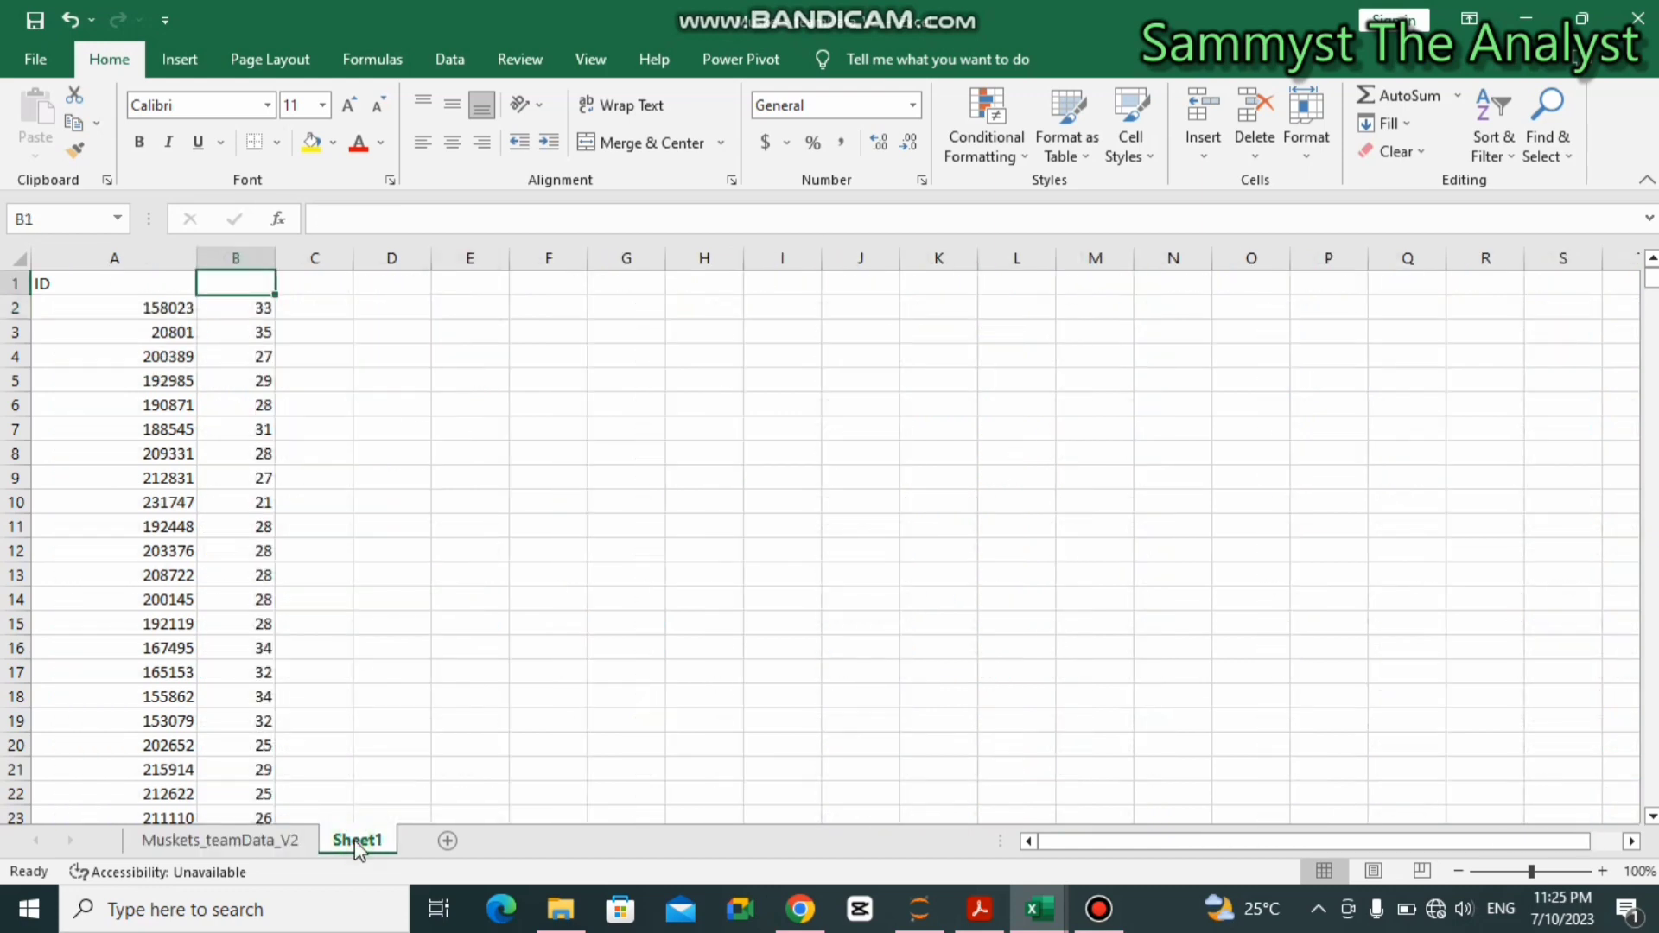
mouse_move(1080, 915)
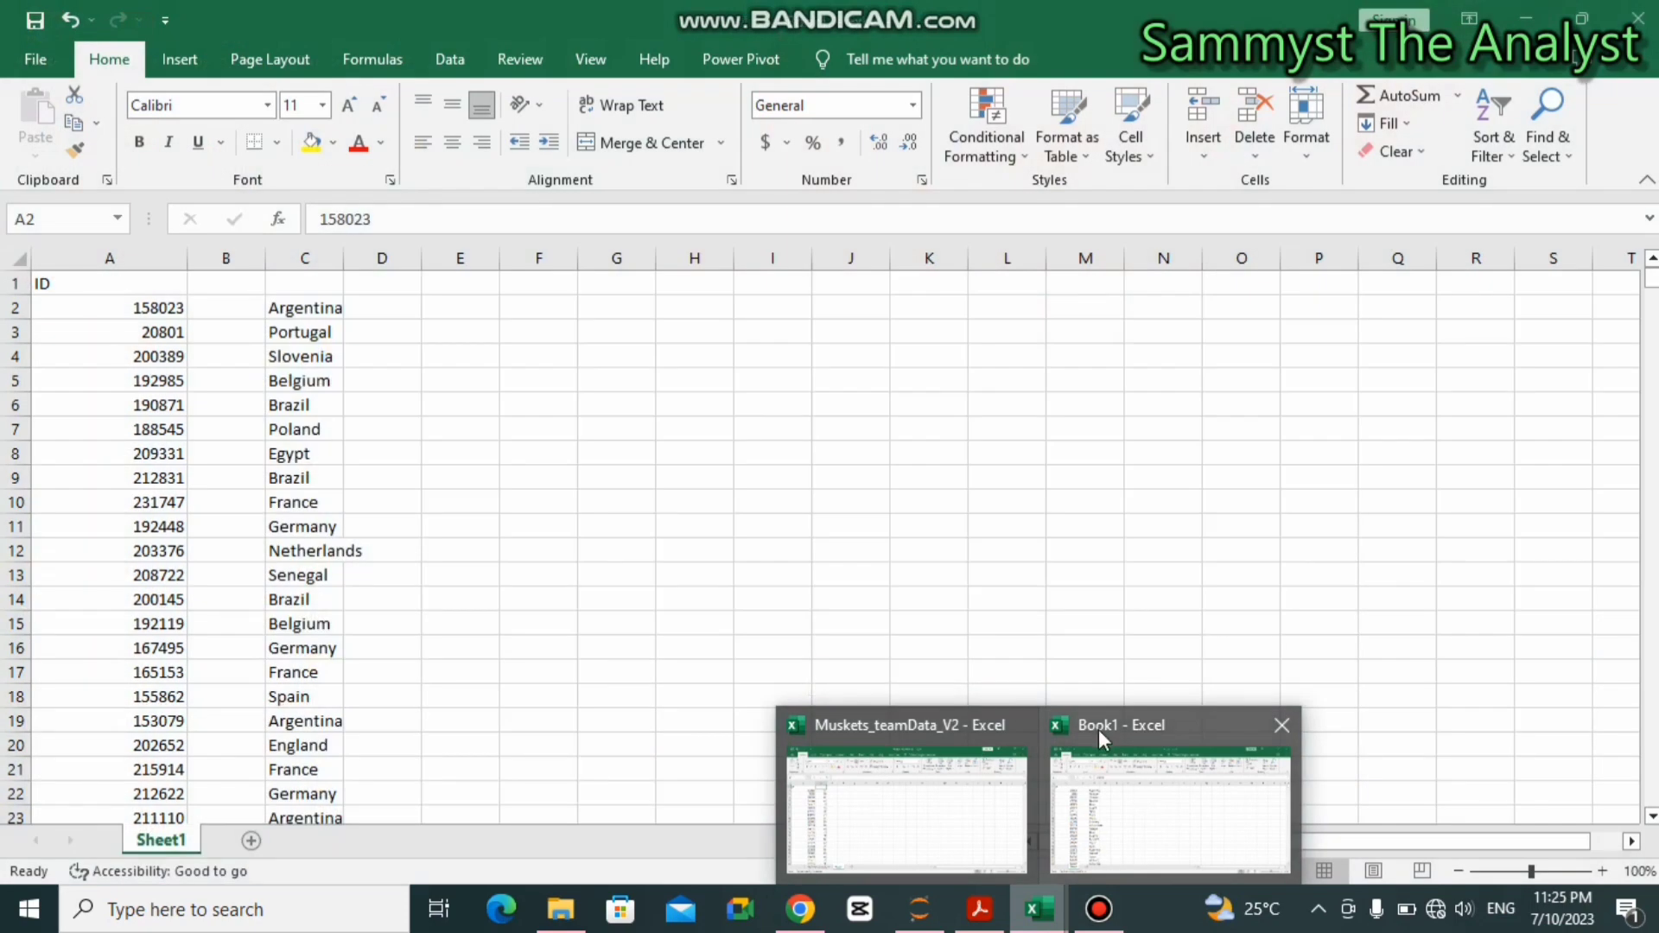
left_click(1091, 811)
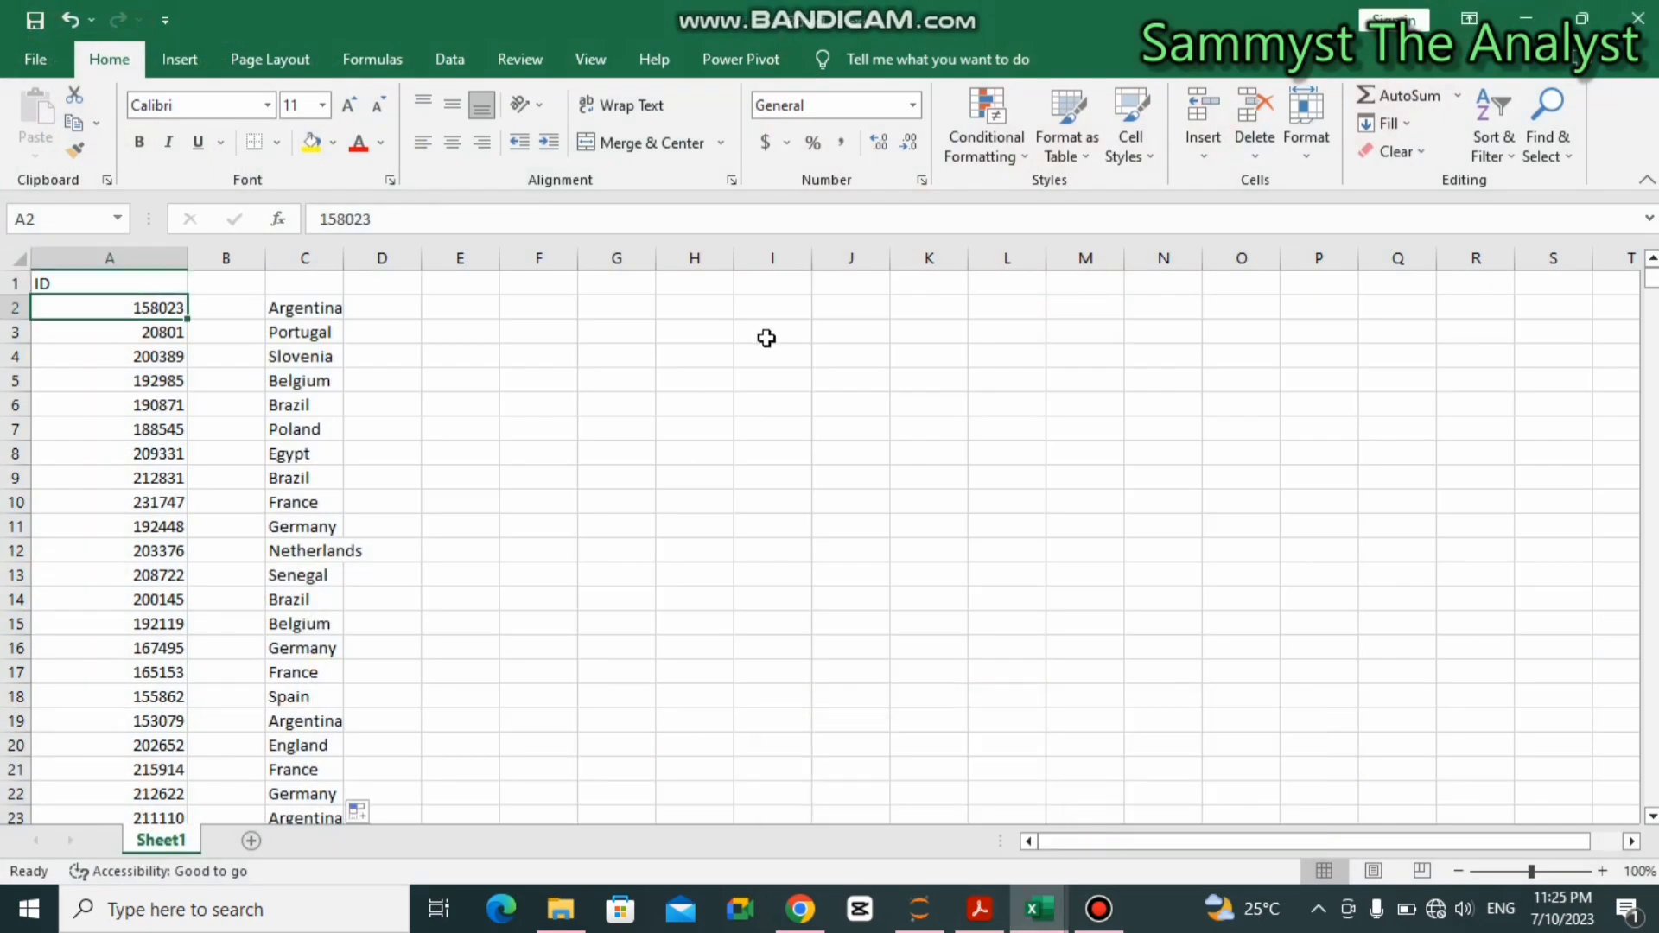